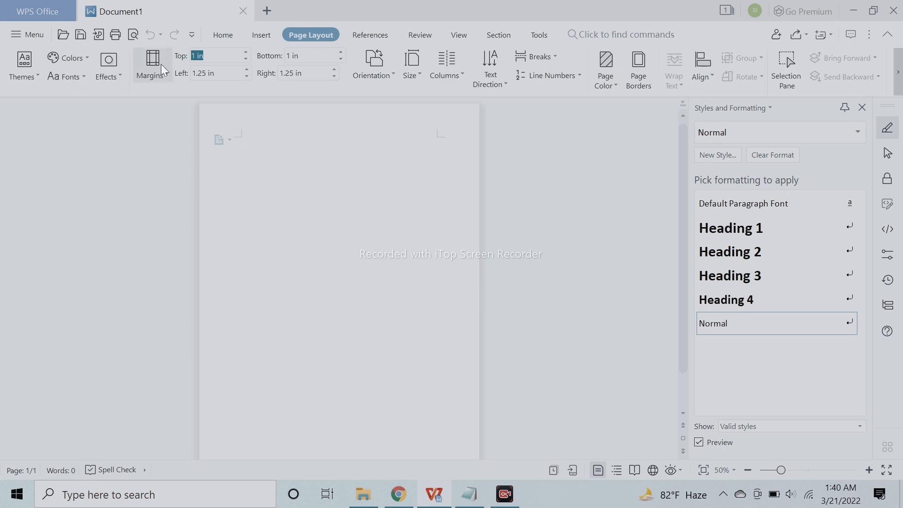
text(00)
- Set the page margins to 0
drag(306, 73, 249, 75)
- Draw a large circle about 9.46 in tall and 9.65 in wide, running past the upper part of the page
click(261, 35)
click(217, 66)
click(271, 120)
mouse_move(219, 108)
mouse_down()
mouse_move(397, 343)
mouse_move(501, 390)
mouse_up()
drag(392, 309, 360, 276)
drag(469, 202, 507, 203)
drag(421, 193, 384, 258)
drag(306, 128, 306, 89)
mouse_move(319, 241)
mouse_down()
mouse_move(365, 162)
mouse_move(342, 132)
mouse_up()
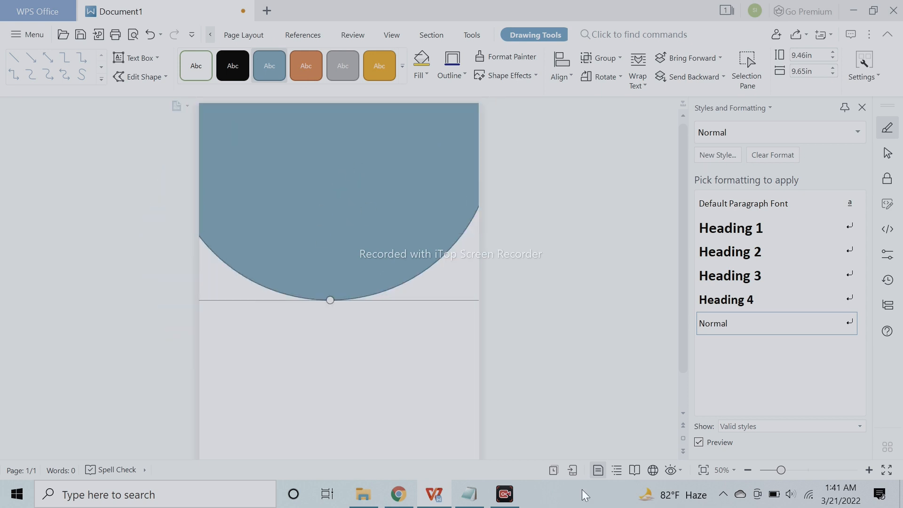
click(504, 493)
click(777, 470)
- Enlarge the circle to about 9.82 in tall and 10.22 in wide and reposition it over the page's upper part
drag(375, 255, 293, 323)
drag(451, 368, 470, 382)
drag(387, 324, 410, 286)
drag(410, 285, 410, 276)
click(405, 338)
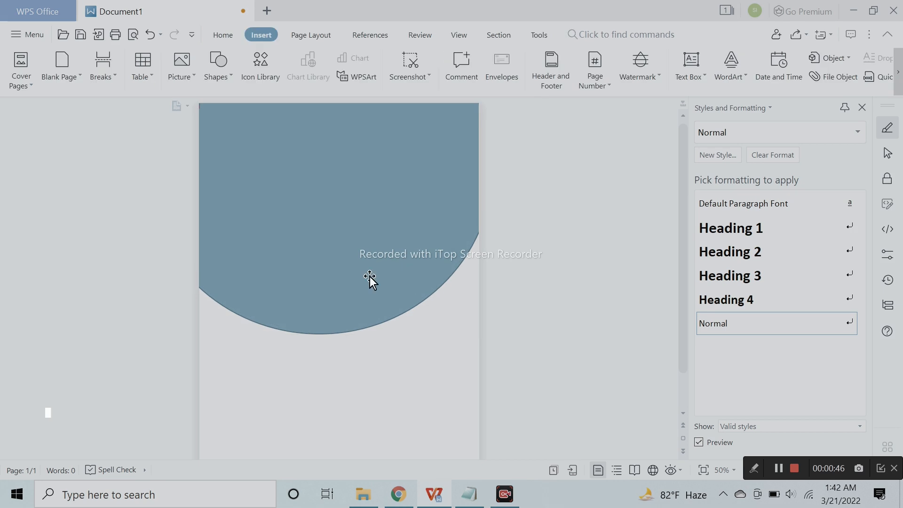
- Fill the large circle with a solid dark grey theme color
double_click(369, 275)
click(814, 206)
click(831, 175)
click(839, 282)
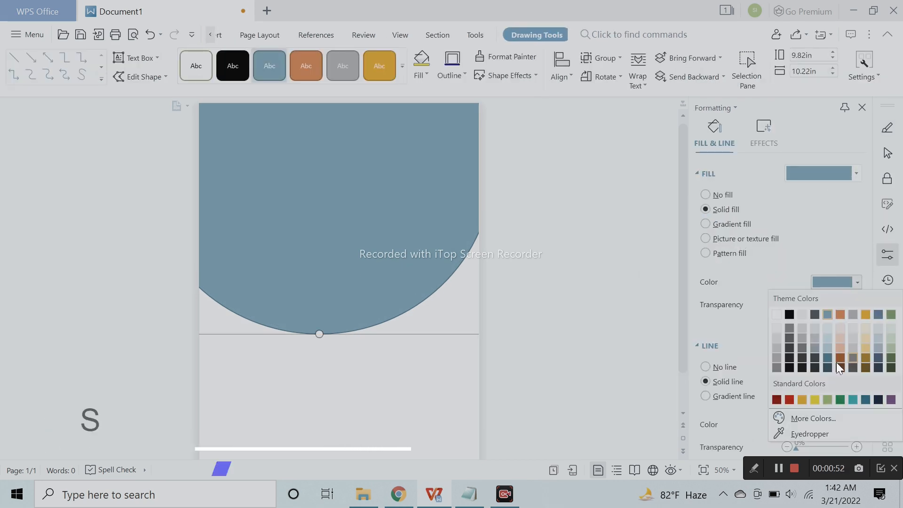
click(789, 360)
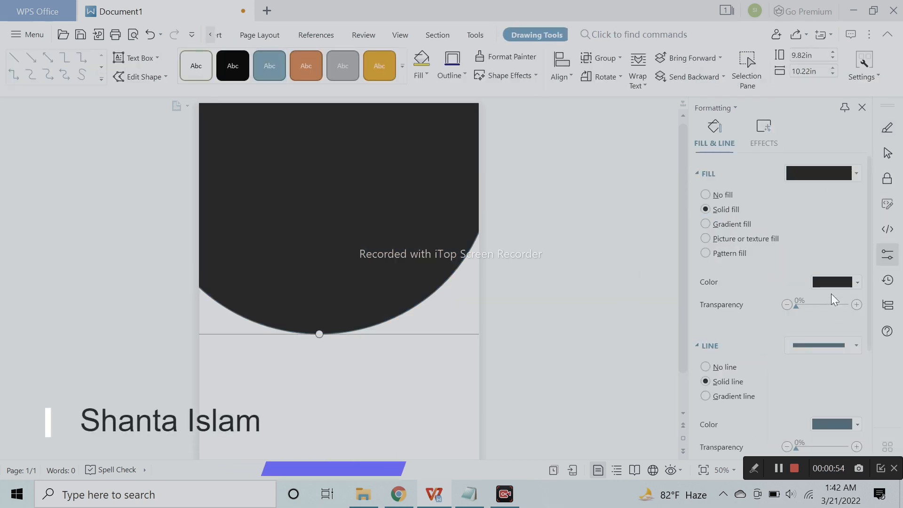
click(832, 282)
click(789, 343)
key(Escape)
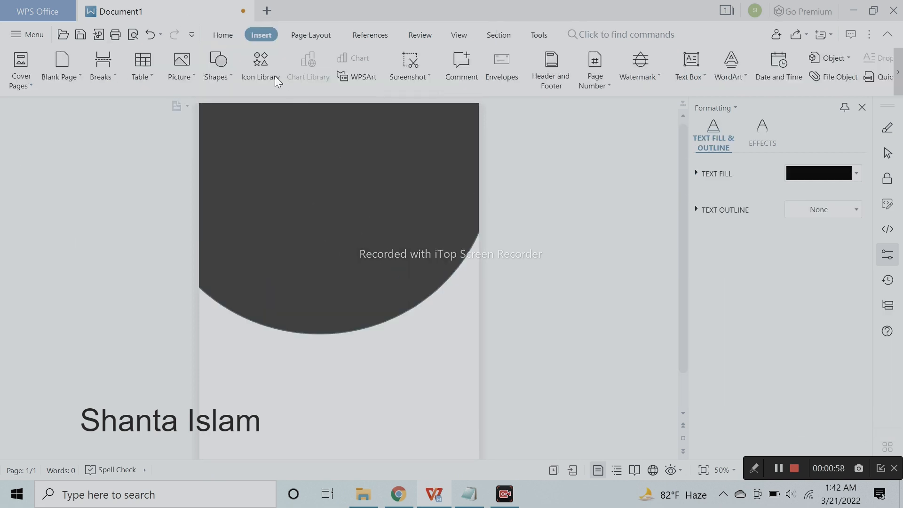
- Draw a second circle about 6.72 in tall and 7.19 in wide and place it inside the dark circle
click(225, 71)
click(283, 125)
mouse_move(233, 128)
mouse_down()
mouse_move(411, 300)
mouse_move(425, 331)
mouse_move(463, 338)
mouse_move(476, 355)
mouse_up()
drag(362, 255, 348, 229)
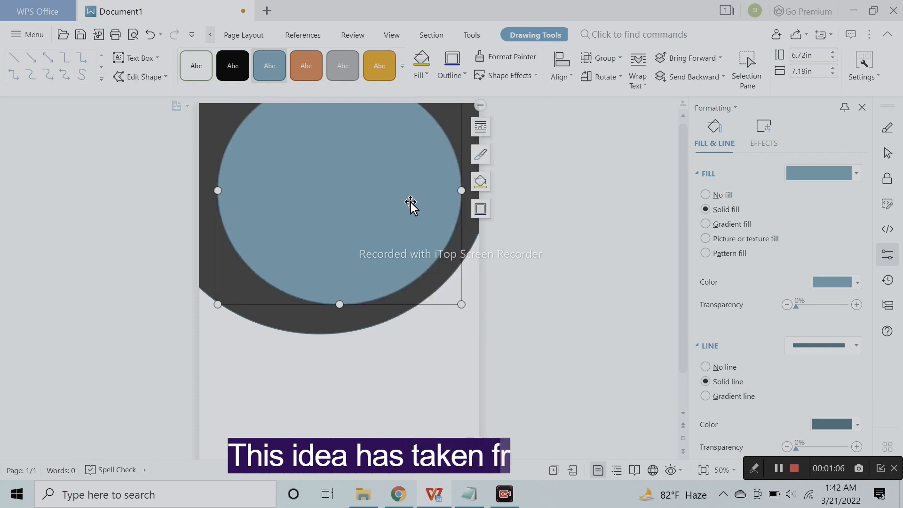
- Enlarge the second circle to about 7.85 in tall and 8.76 in wide and shift it toward the page's upper right corner
drag(462, 304, 489, 324)
drag(371, 258, 357, 199)
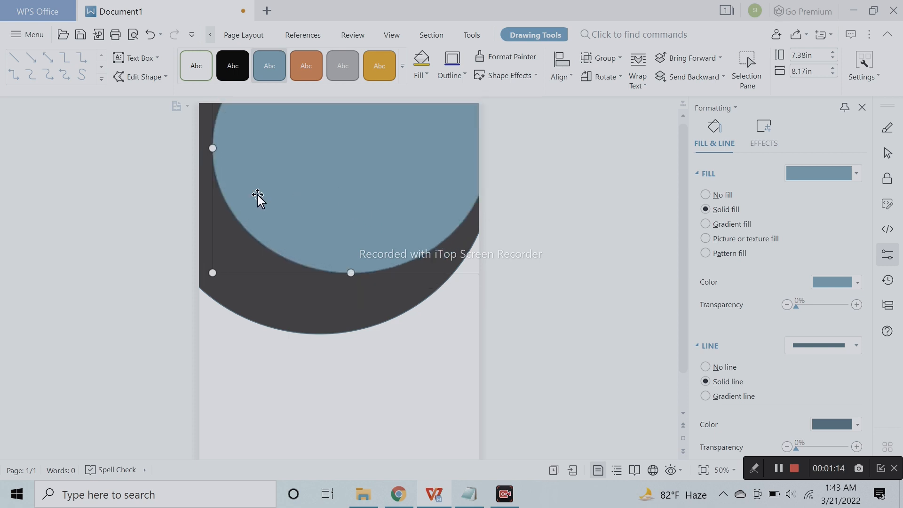
mouse_move(214, 274)
mouse_down()
mouse_move(193, 286)
mouse_move(199, 271)
mouse_up()
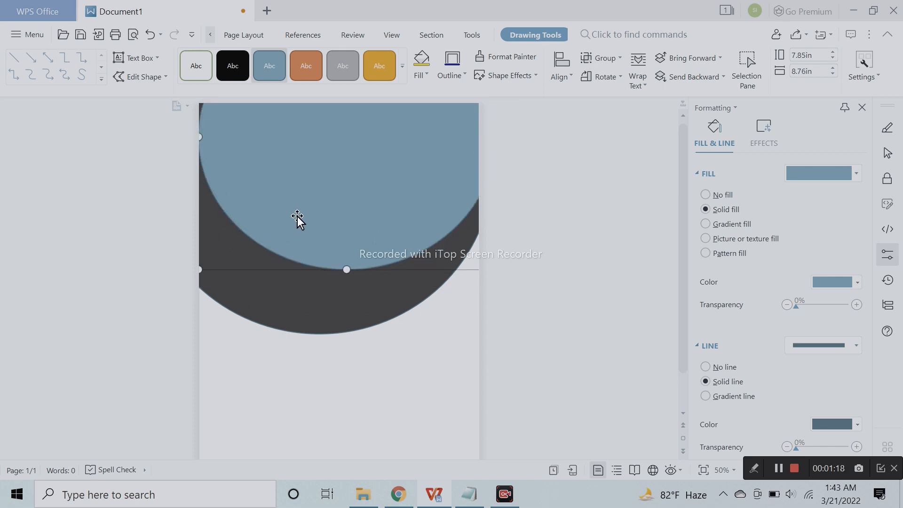
drag(295, 216, 301, 216)
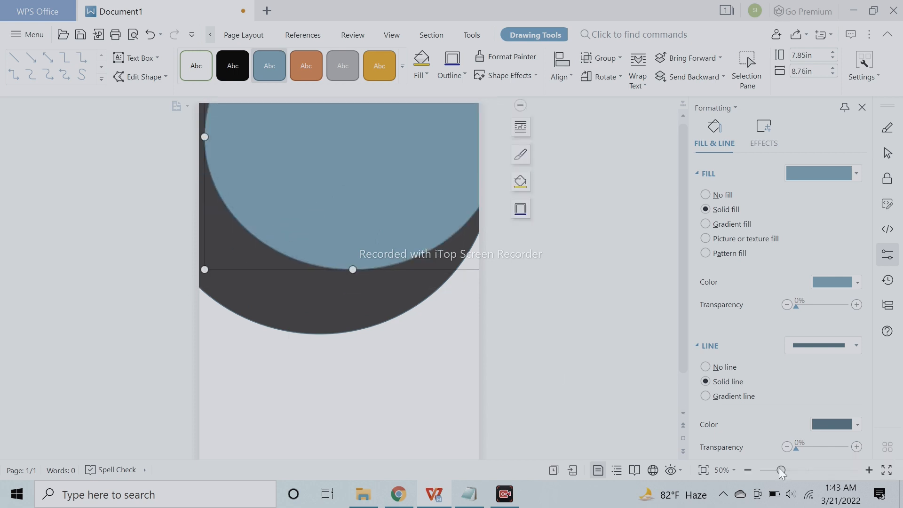
- Resize the second circle to about 7.69 by 8.25 in and position it to leave a dark crescent along the lower left
drag(416, 223, 383, 305)
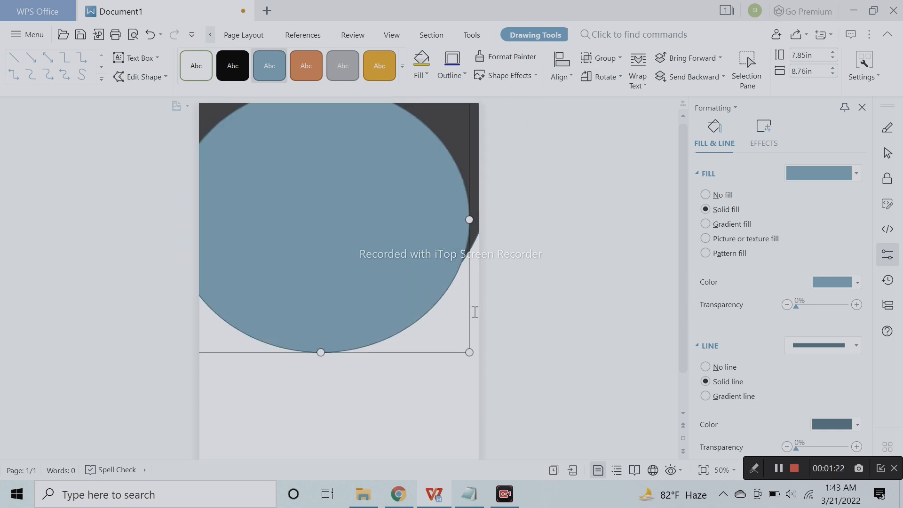
drag(337, 217, 358, 148)
drag(208, 288, 219, 274)
drag(311, 230, 310, 235)
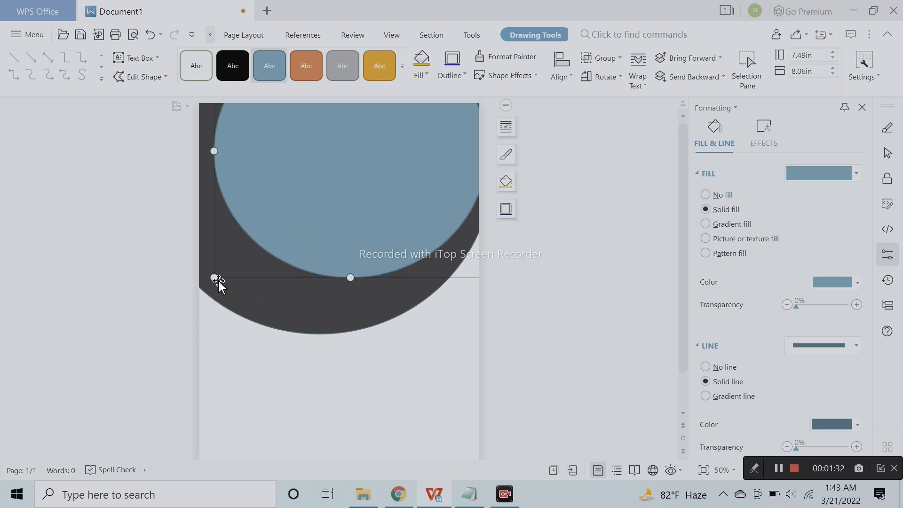
drag(212, 276, 208, 284)
drag(331, 235, 332, 238)
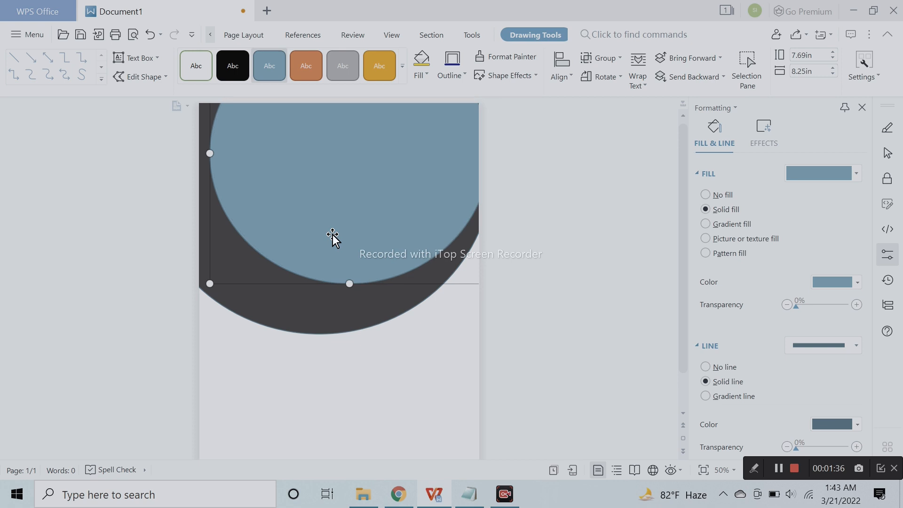
drag(413, 210, 416, 207)
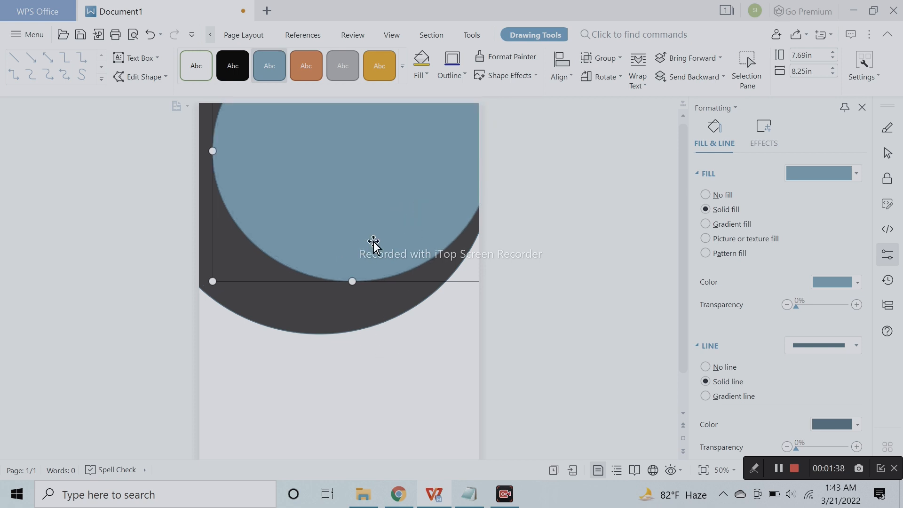
- Fill the second circle with the standard golden orange color
click(839, 282)
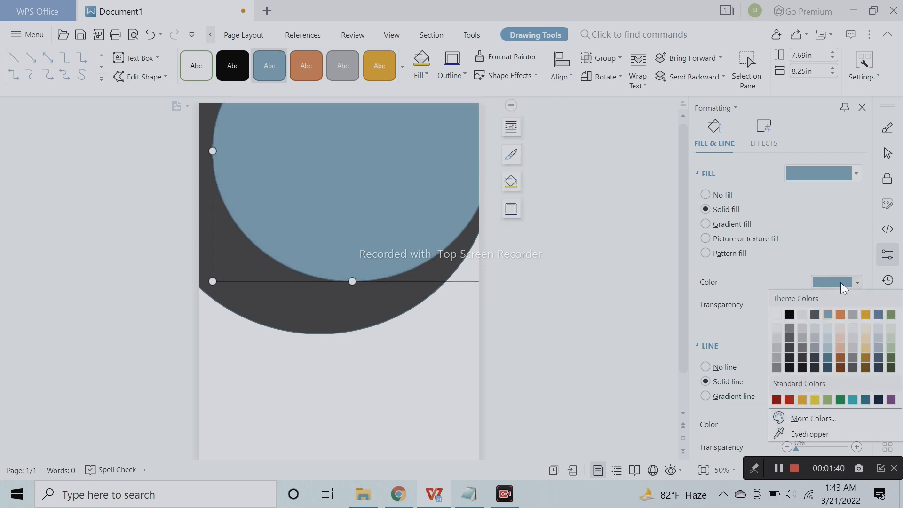
click(802, 400)
click(600, 337)
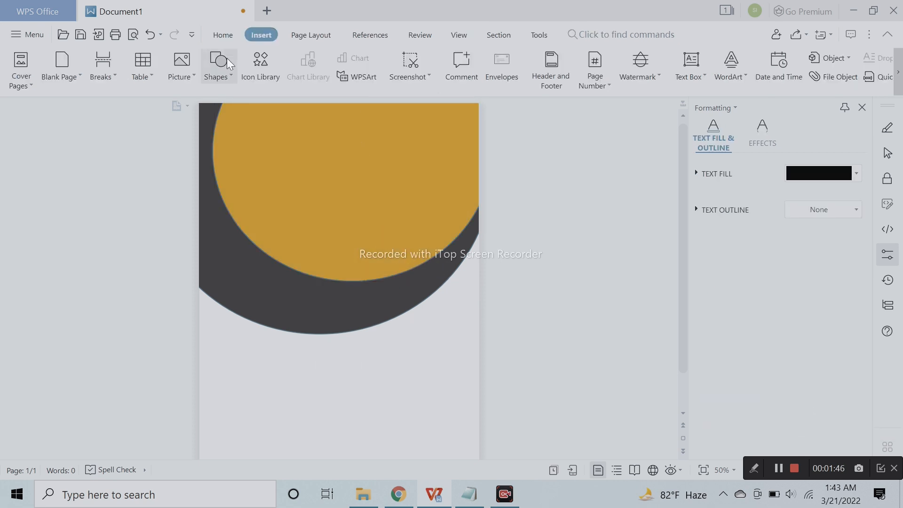
- Draw a third circle about 5.92 in tall and 5.53 in wide over the golden circle
click(221, 71)
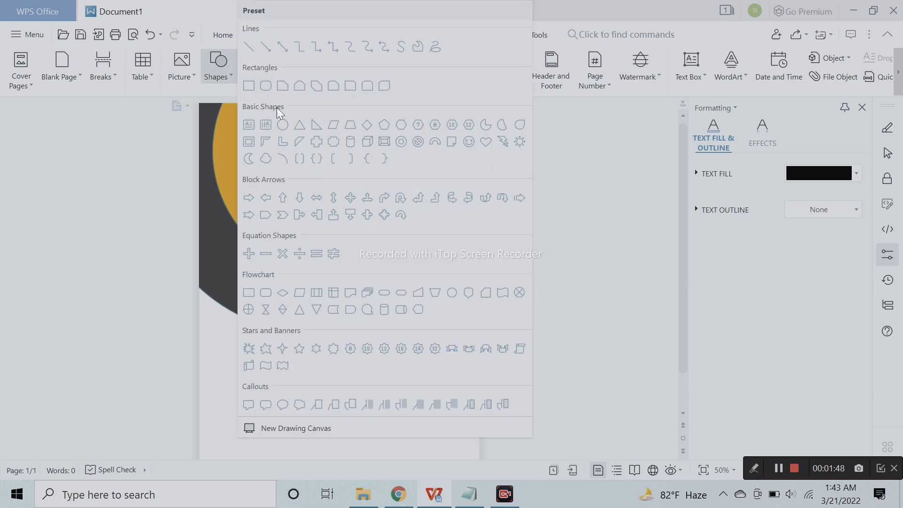
click(299, 125)
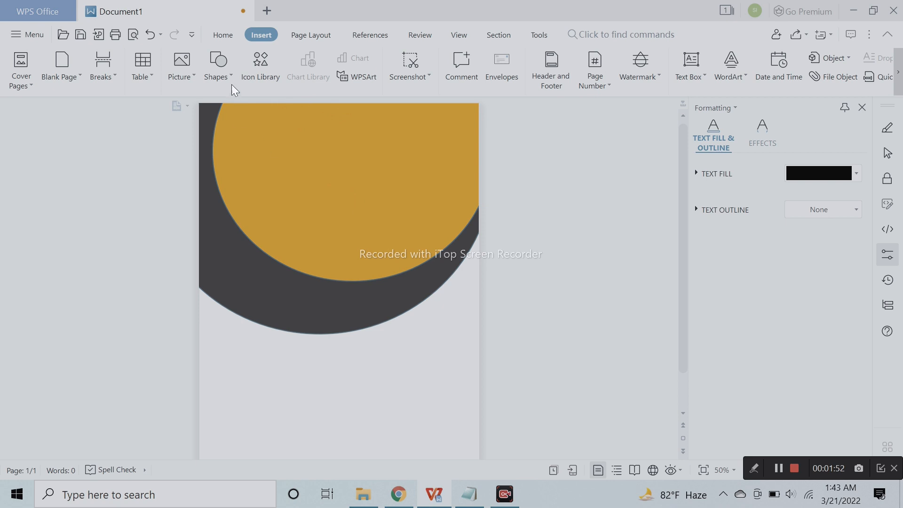
click(221, 70)
click(282, 125)
mouse_move(246, 110)
mouse_down()
mouse_move(348, 232)
mouse_move(423, 278)
mouse_move(431, 309)
mouse_up()
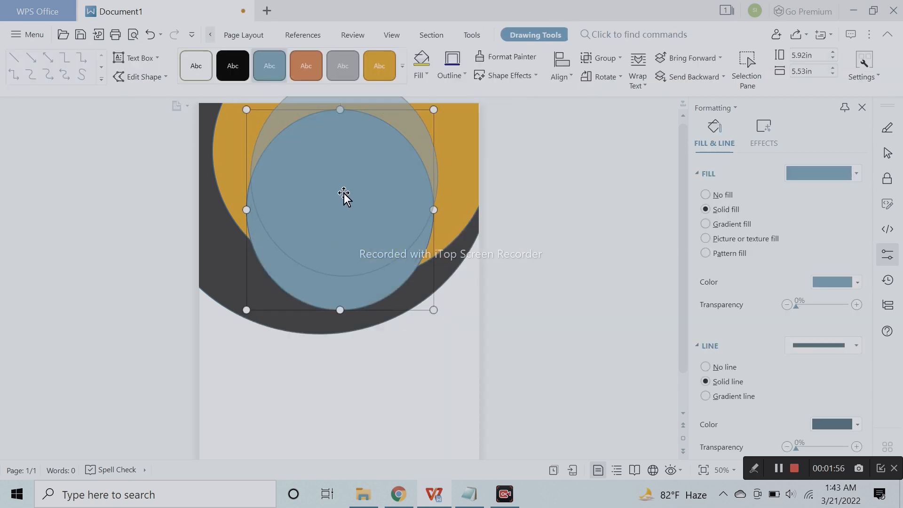
- Resize the third circle to about 6.49 by 6.54 in and move it to the upper right, leaving a golden crescent
drag(343, 194, 350, 159)
drag(441, 173, 456, 174)
drag(377, 179, 397, 159)
drag(277, 257, 263, 276)
drag(317, 241, 337, 207)
drag(271, 142, 268, 141)
drag(365, 162, 358, 161)
click(575, 212)
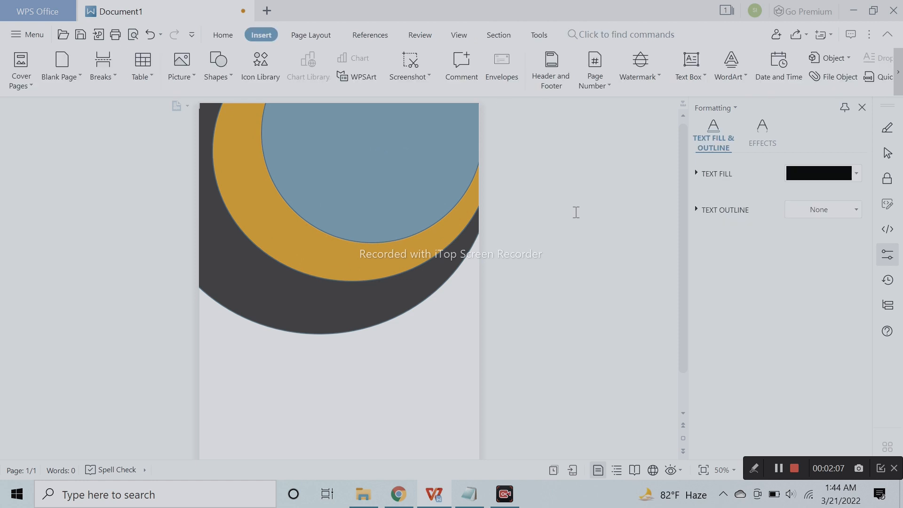
- Fill the third circle with white
click(375, 177)
click(840, 344)
click(840, 344)
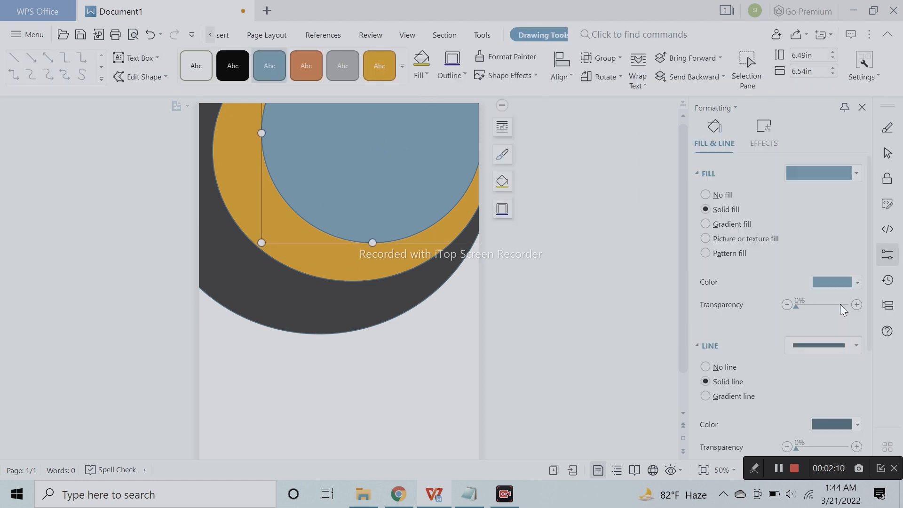
click(843, 283)
click(774, 313)
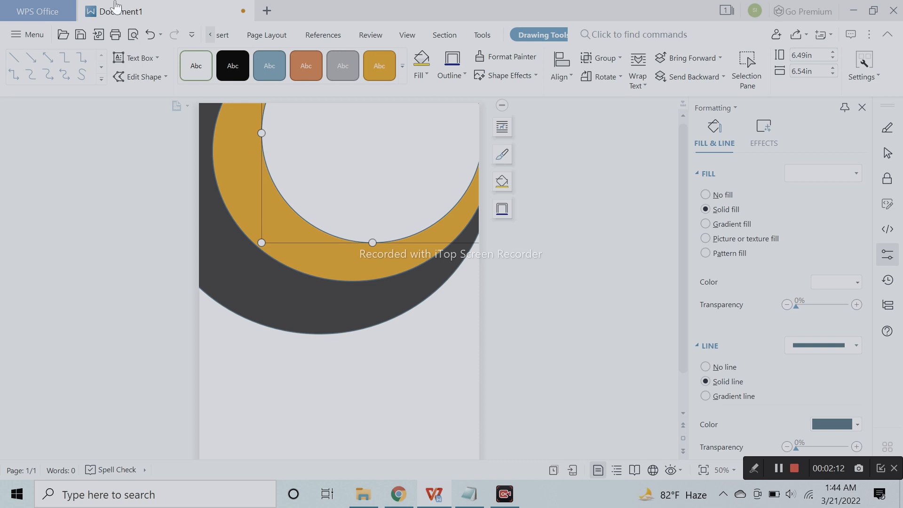
click(550, 258)
- Remove the outline from the large dark grey circle
click(334, 243)
click(323, 264)
click(298, 322)
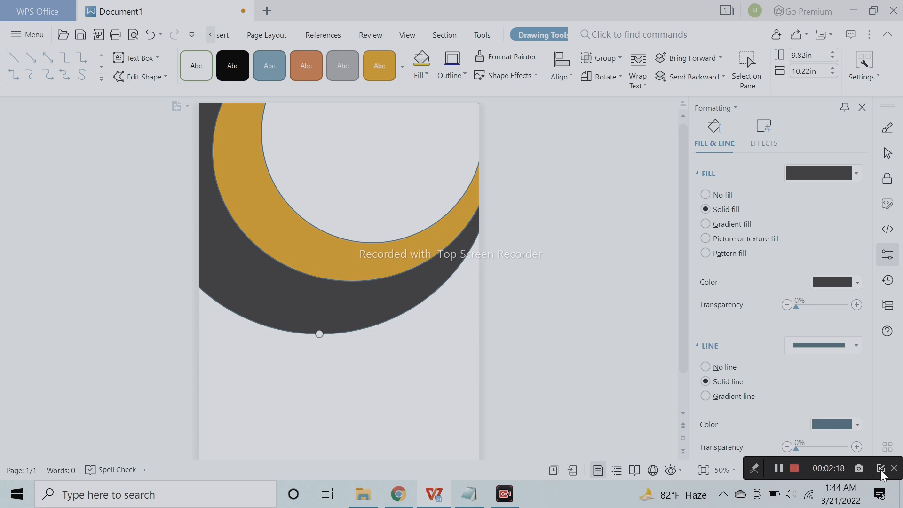
scroll(811, 376, down, 3)
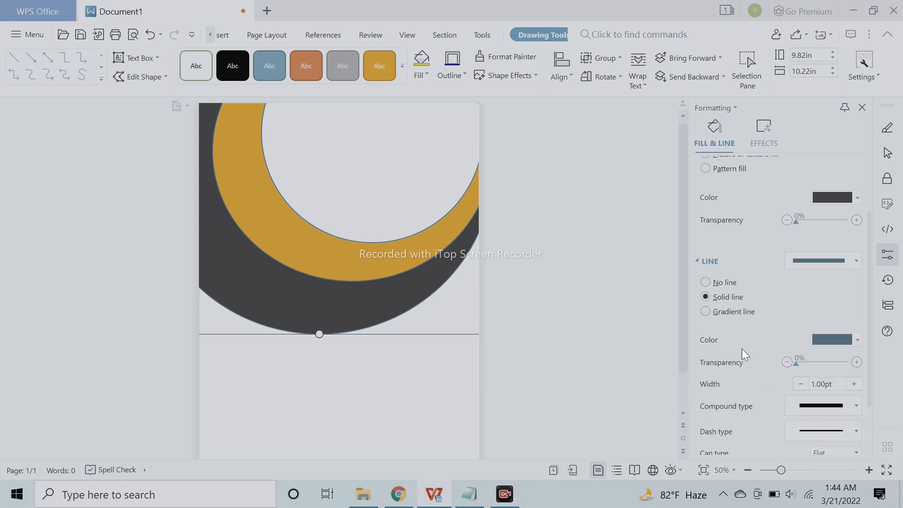
click(729, 284)
- Try the large circle with no fill and restore its solid dark grey fill
click(729, 195)
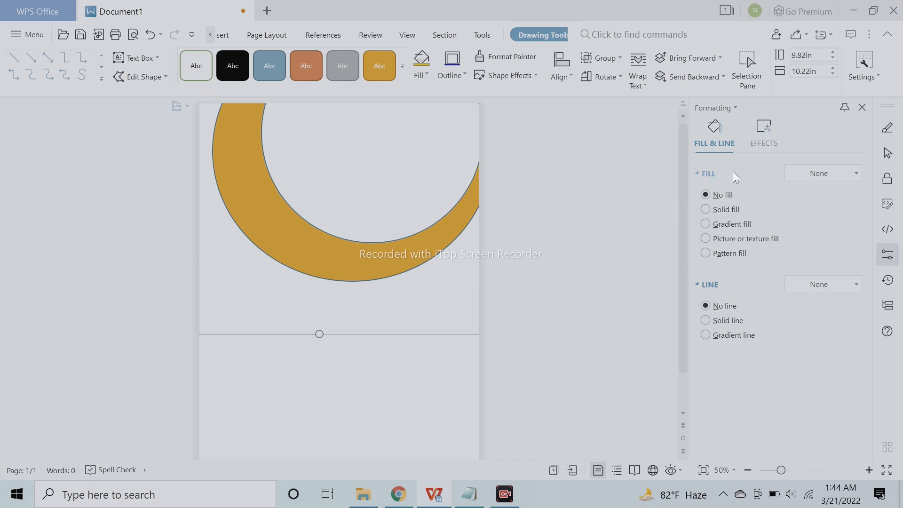
click(564, 299)
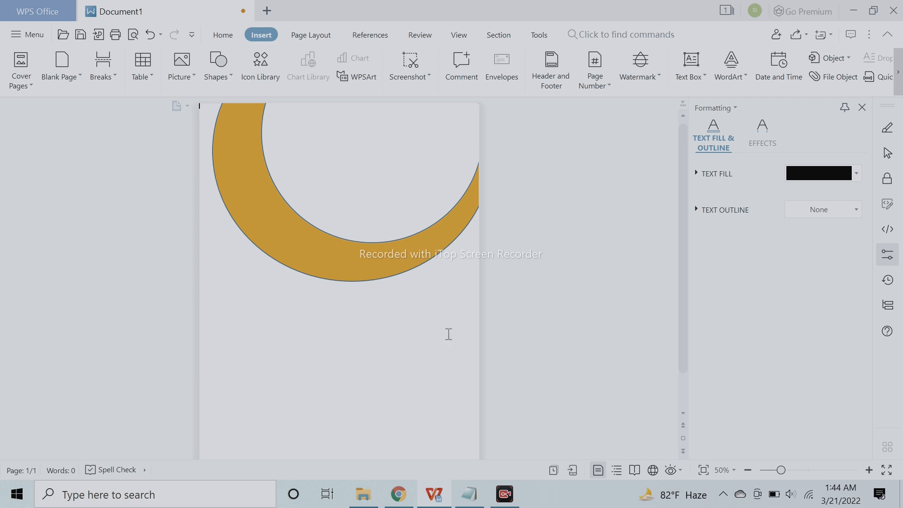
click(149, 34)
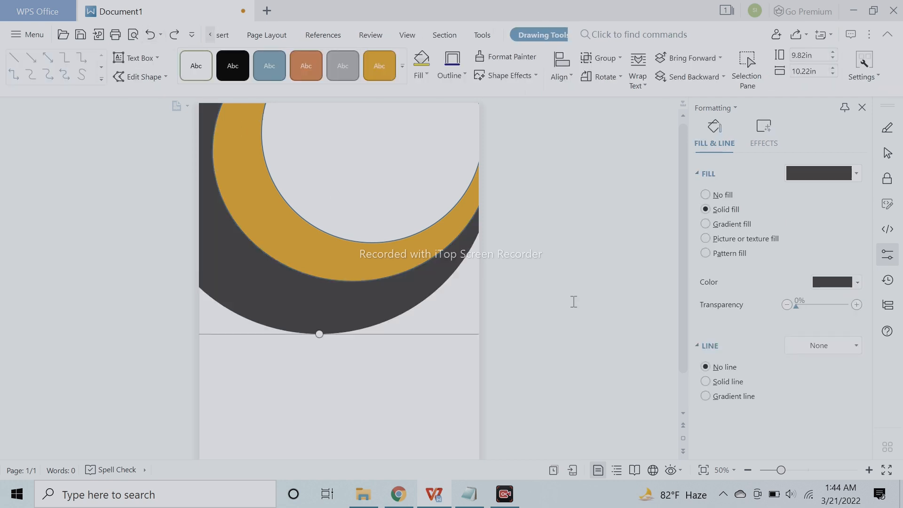
click(722, 195)
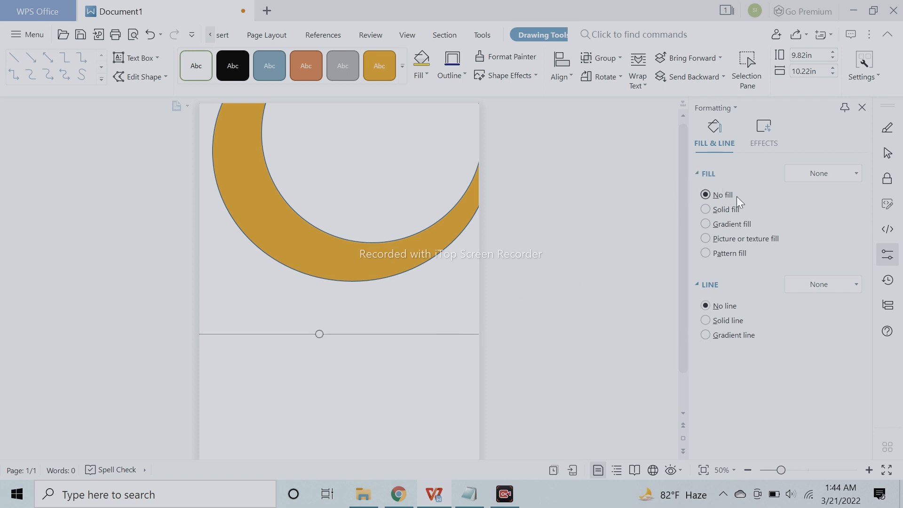
click(726, 209)
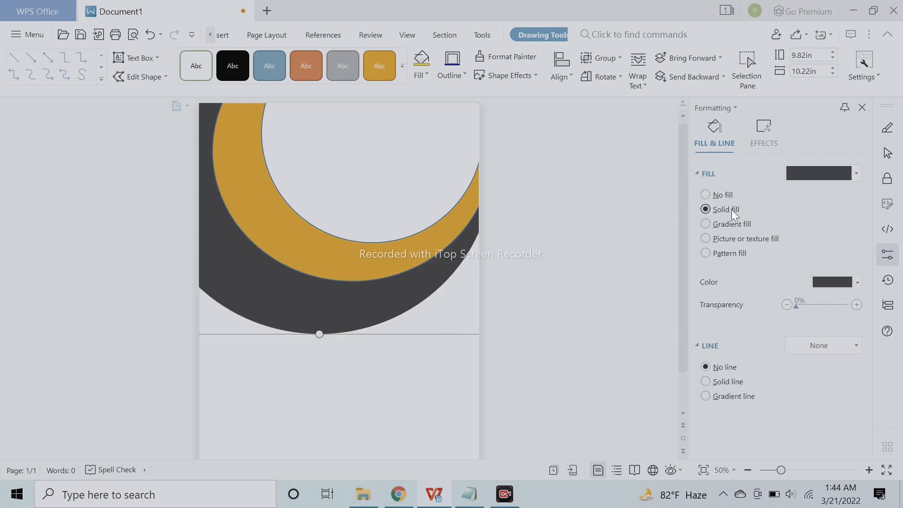
click(580, 319)
- Remove the outlines from the golden and white circles
click(374, 289)
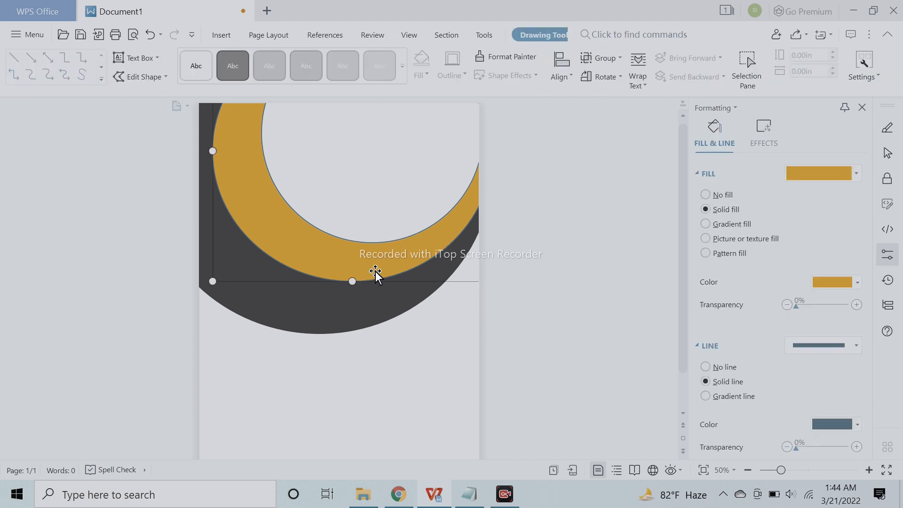
click(626, 343)
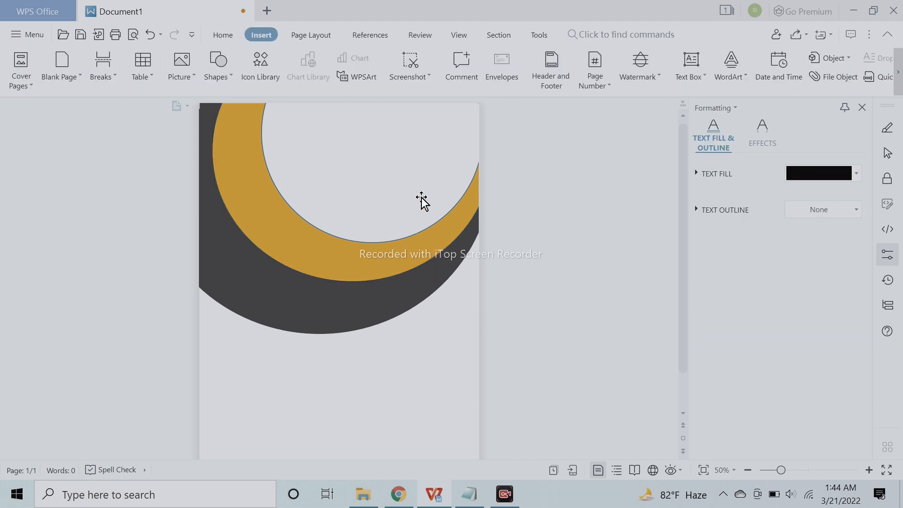
click(416, 186)
click(723, 367)
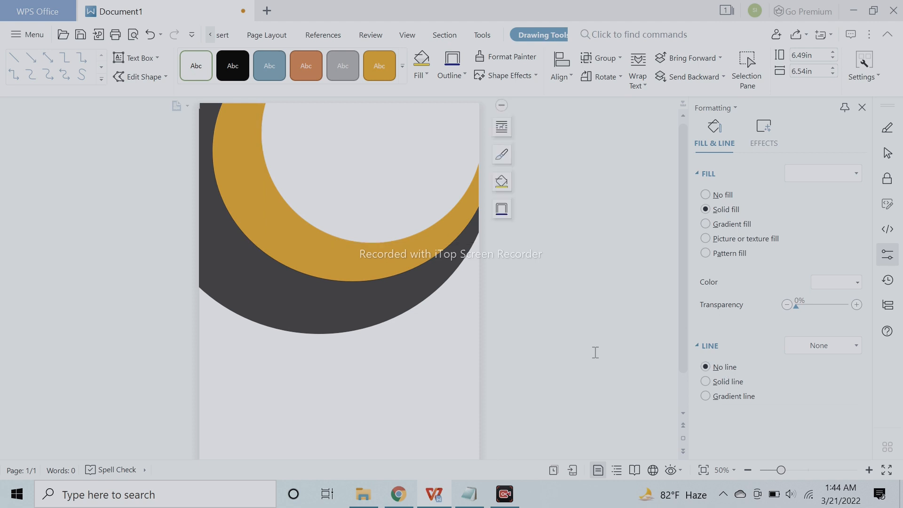
click(595, 314)
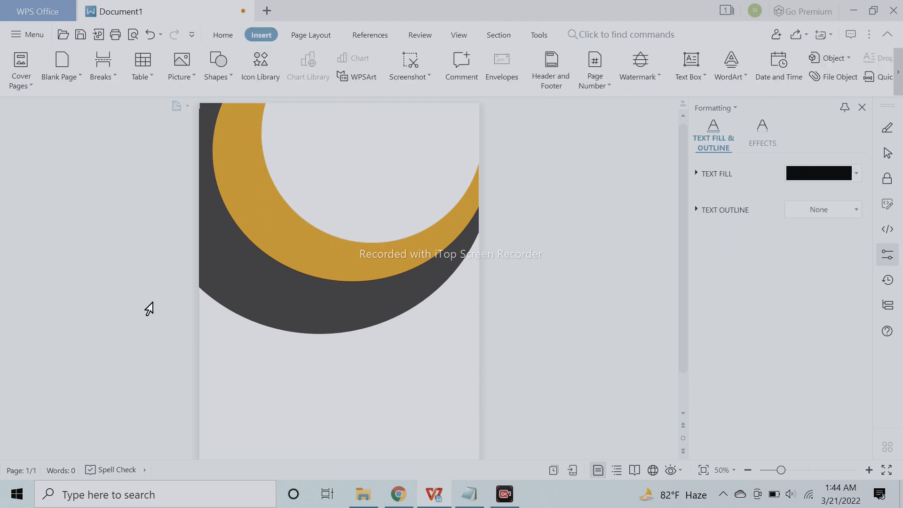
- Draw a smaller circle about 3.96 in tall and 4.01 in wide below the crescents, overlapping the dark circle's lower edge
click(209, 66)
click(261, 127)
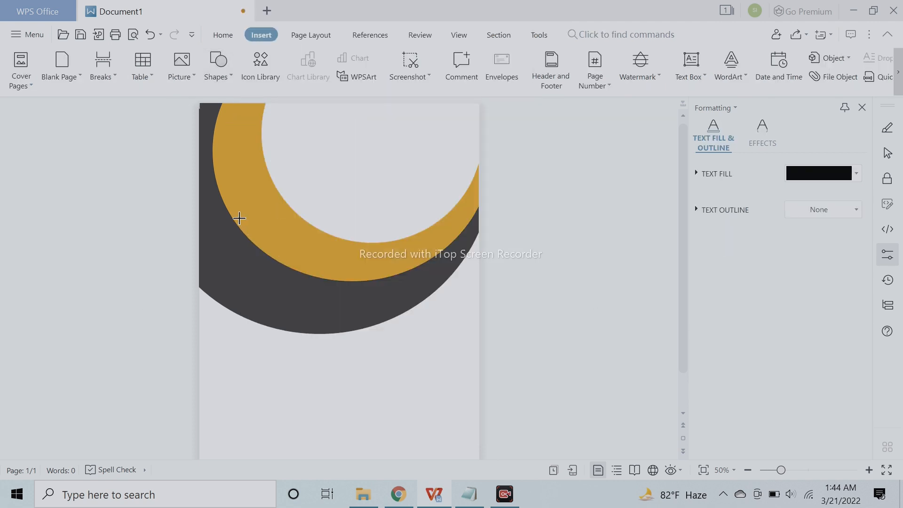
mouse_move(238, 257)
mouse_down()
mouse_move(362, 354)
mouse_move(271, 316)
mouse_move(285, 301)
mouse_move(277, 305)
mouse_move(276, 294)
mouse_move(372, 409)
mouse_up()
click(523, 498)
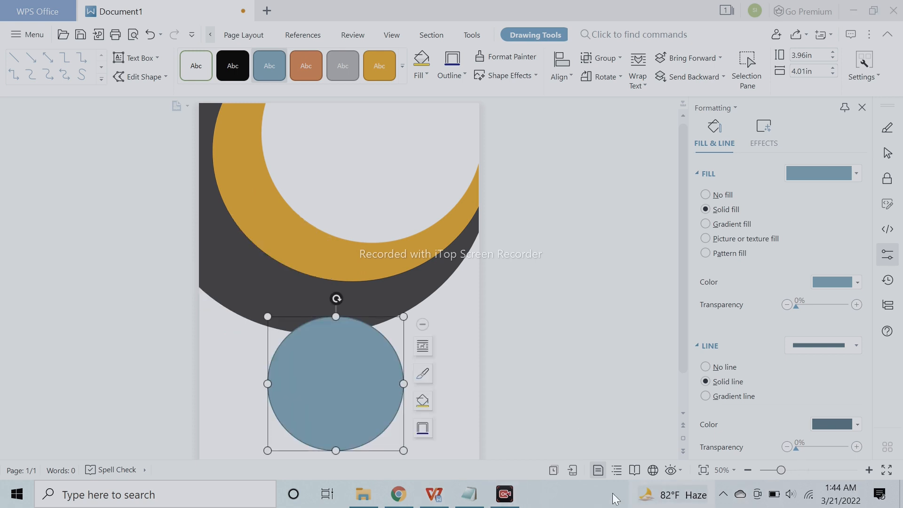
click(779, 468)
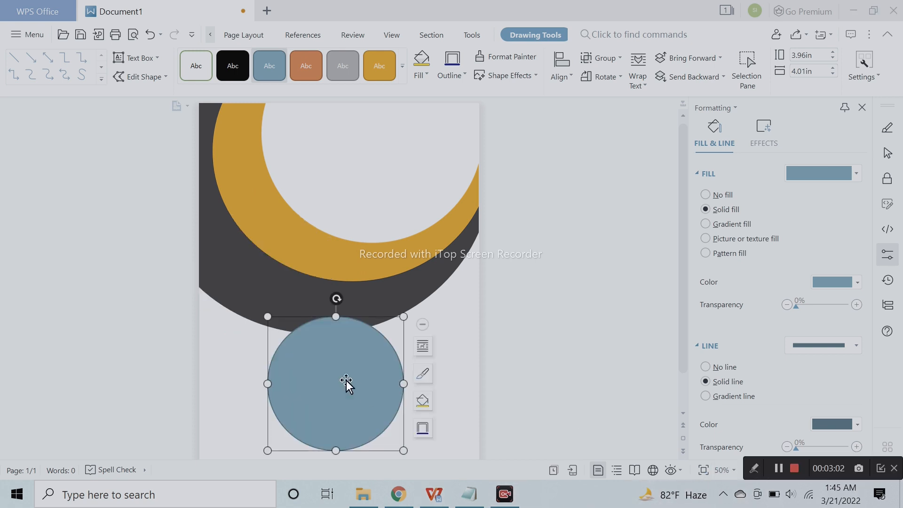
- Move the blue circle down clear of the dark circle and enlarge the golden circle toward the page's left edge
drag(297, 359, 319, 211)
click(293, 246)
drag(212, 283, 198, 303)
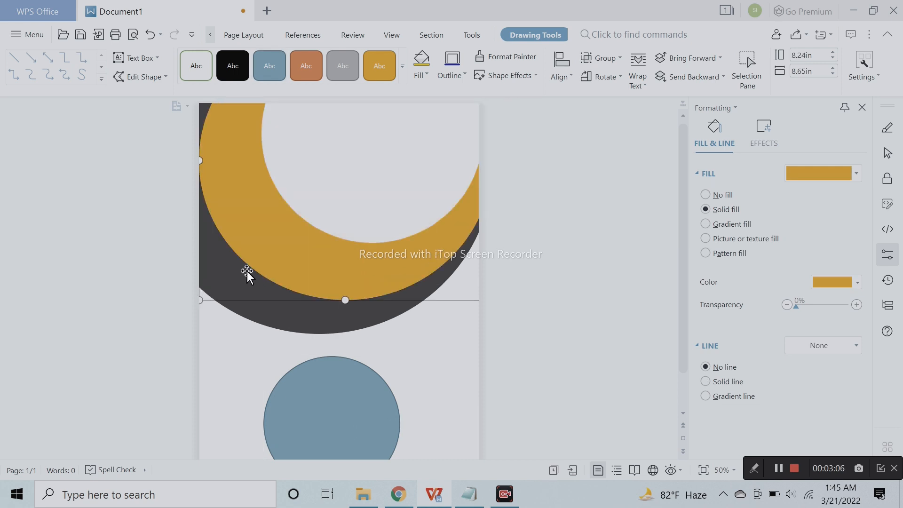
click(201, 301)
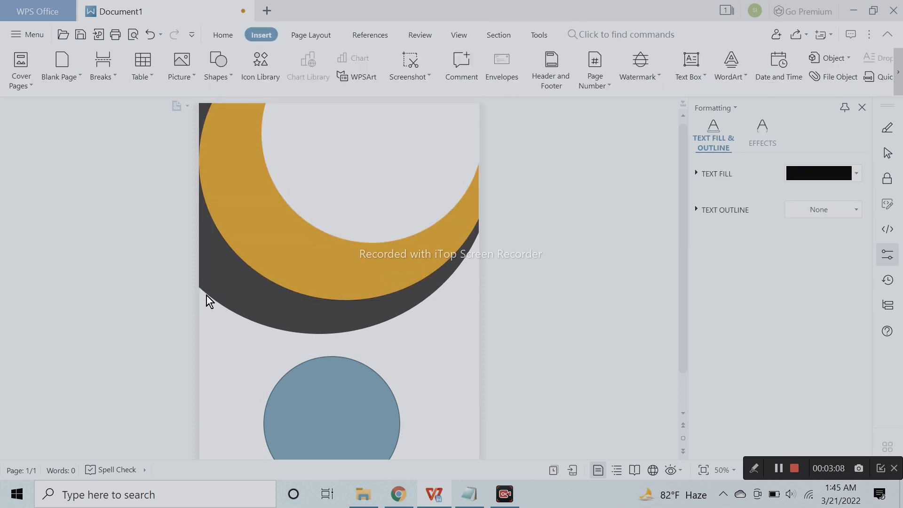
click(229, 286)
drag(200, 298, 207, 295)
- Enlarge the white circle to about 7.55 in tall and 7.33 in wide and reposition it to leave a thinner golden crescent
click(389, 206)
drag(260, 243, 244, 261)
drag(339, 216, 340, 222)
drag(241, 264, 237, 274)
drag(304, 242, 296, 235)
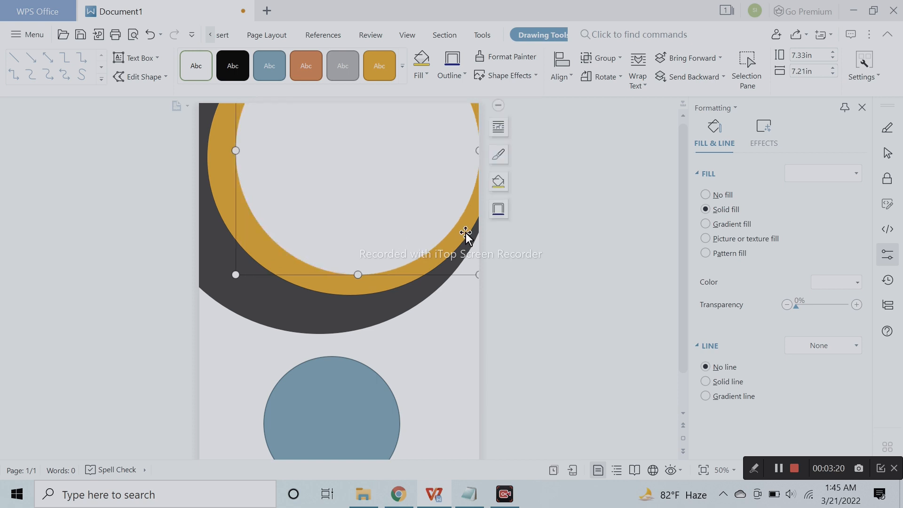
click(482, 152)
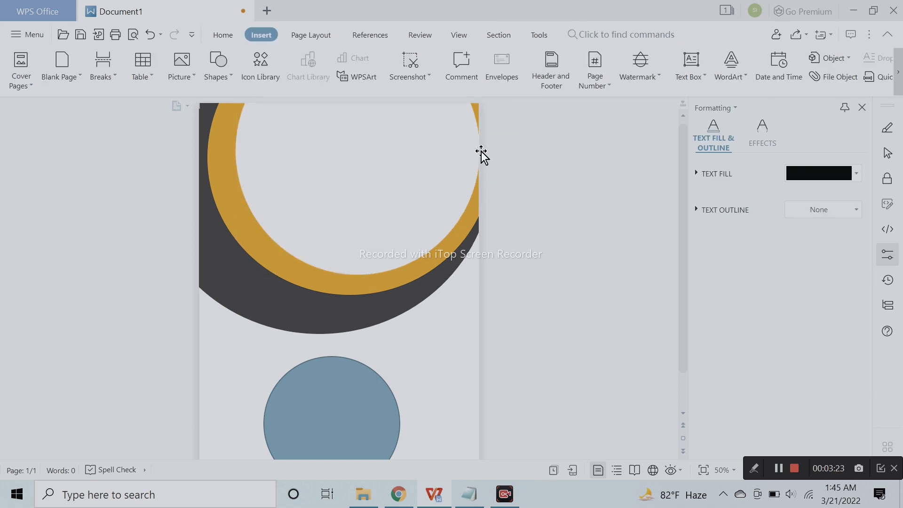
click(328, 222)
drag(235, 273, 231, 282)
drag(332, 230, 336, 217)
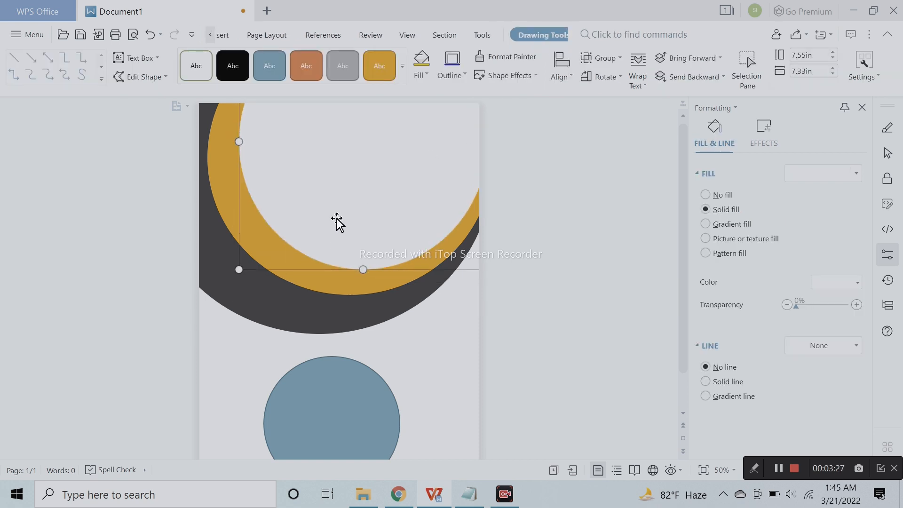
- Move the blue circle to the page's left edge so it overlaps the lower part of the crescents
click(611, 219)
mouse_move(351, 384)
mouse_down()
mouse_move(289, 348)
mouse_move(278, 261)
mouse_up()
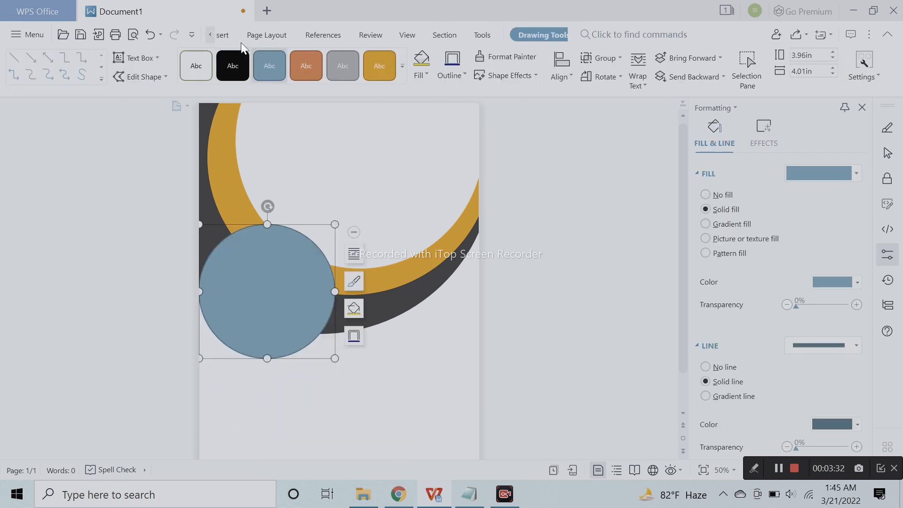
- Draw a right triangle about 2.89 in tall and 2.82 in wide and place it over the blue circle's lower edge
click(222, 36)
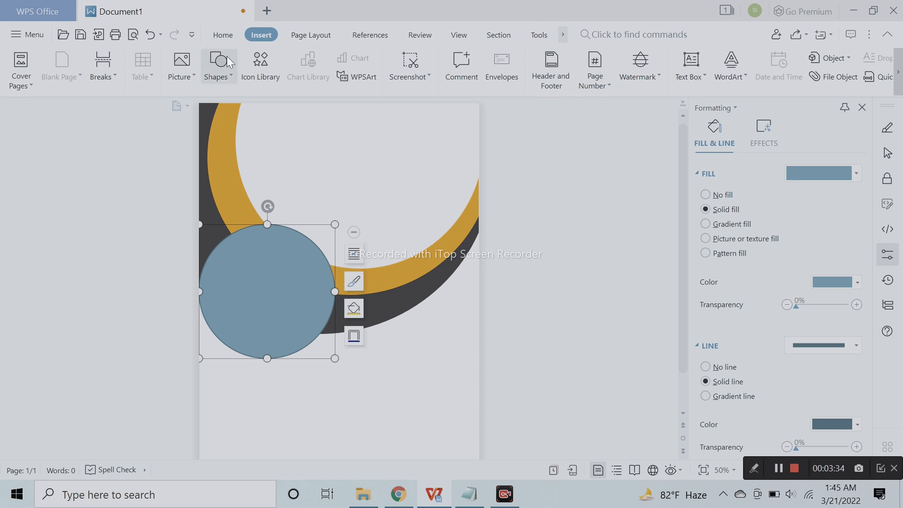
click(221, 69)
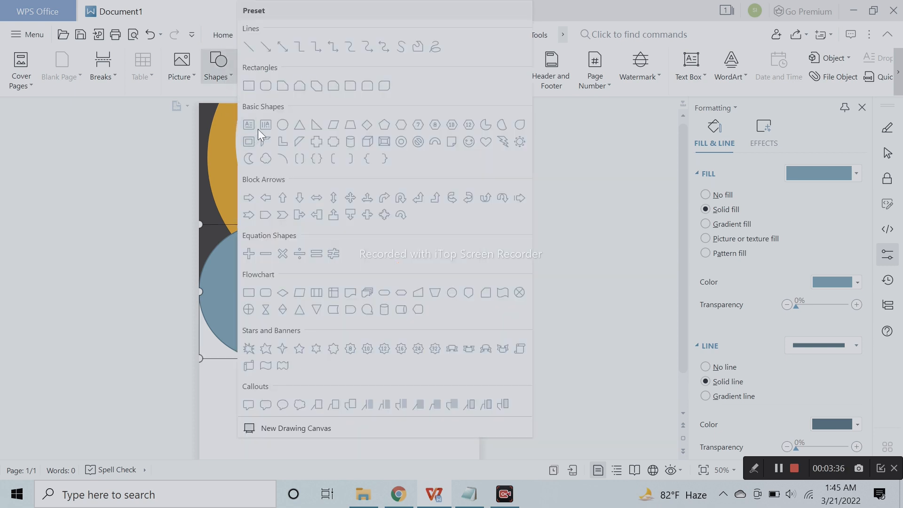
click(311, 127)
mouse_move(398, 347)
mouse_down()
mouse_move(474, 441)
mouse_move(492, 442)
mouse_up()
drag(435, 444, 292, 419)
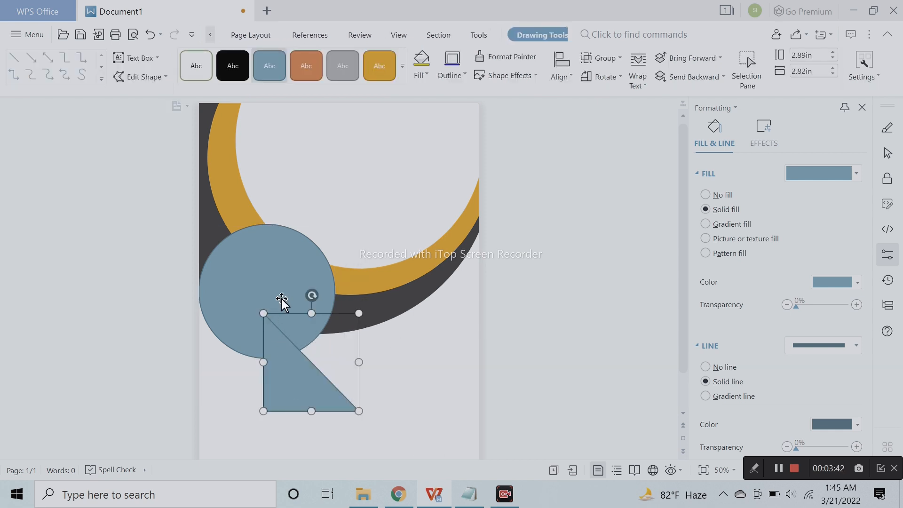
- Rotate the triangle and move it to the page's left edge so its tip extends below the blue circle
drag(312, 295, 220, 353)
drag(305, 313, 319, 327)
drag(239, 324, 239, 312)
click(242, 377)
click(233, 348)
drag(309, 317, 306, 327)
drag(229, 314, 223, 303)
click(361, 381)
- Send the triangle backward behind the blue circle
click(236, 321)
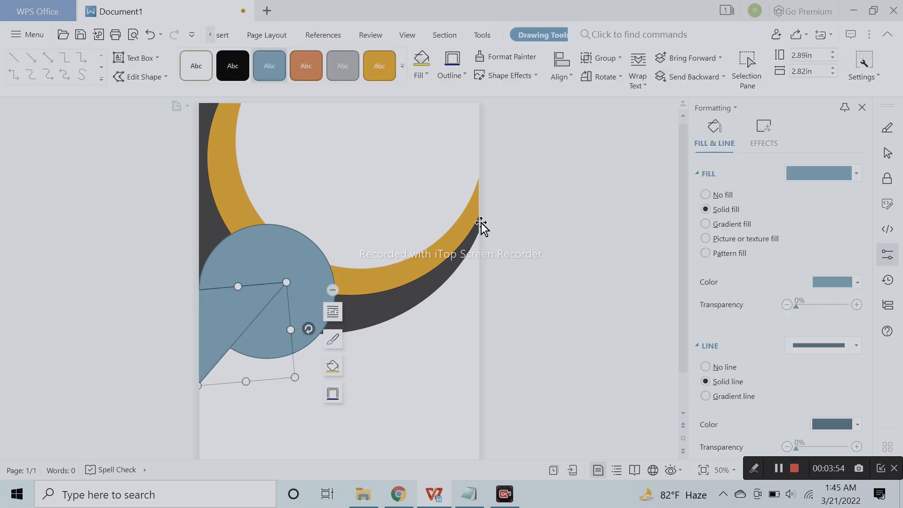
click(691, 81)
click(560, 333)
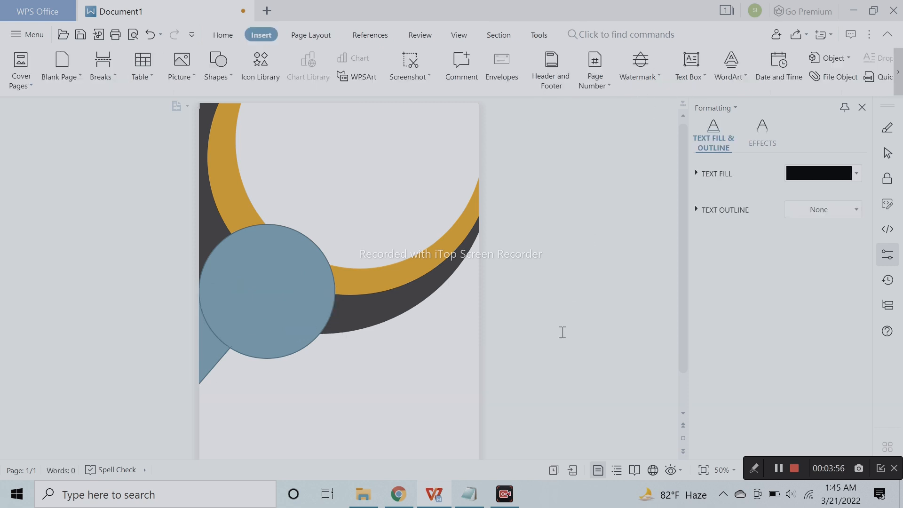
- Remove the blue circle's outline and make a smaller copy of the circle
click(274, 335)
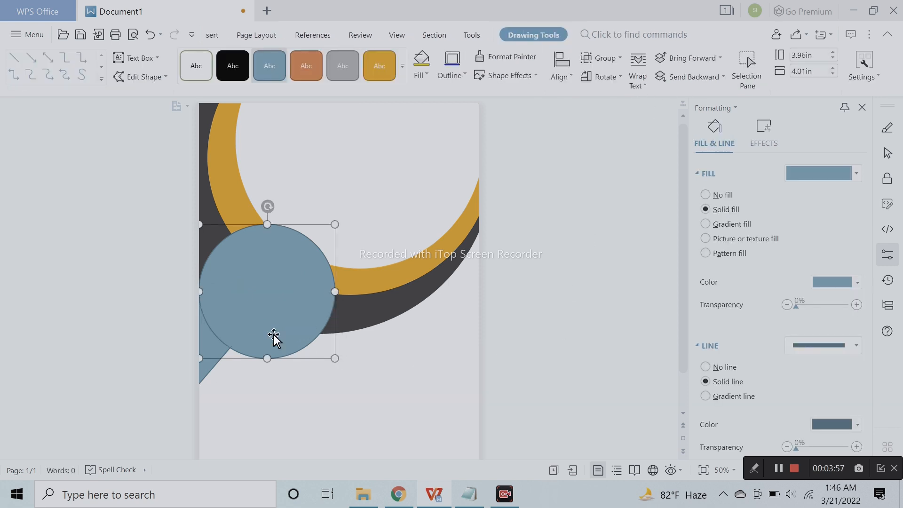
click(718, 367)
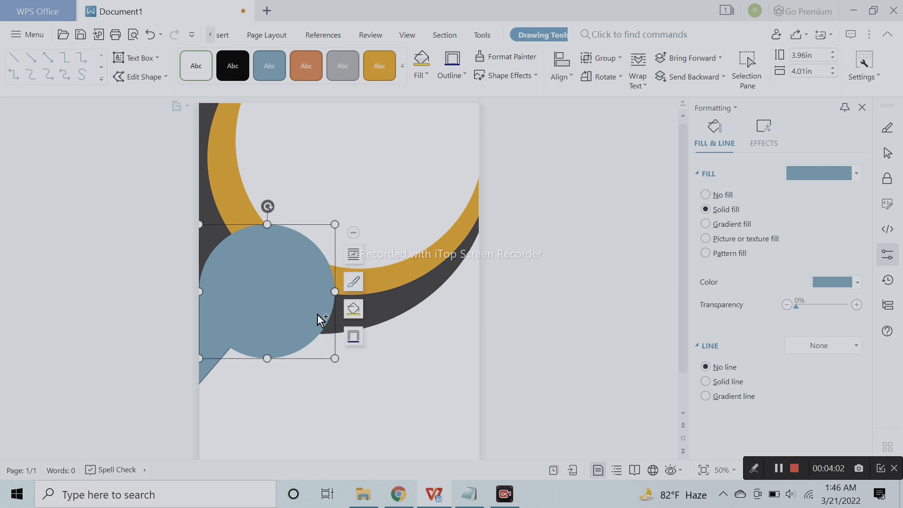
drag(319, 316, 357, 332)
drag(375, 373, 352, 349)
key(ctrl+z)
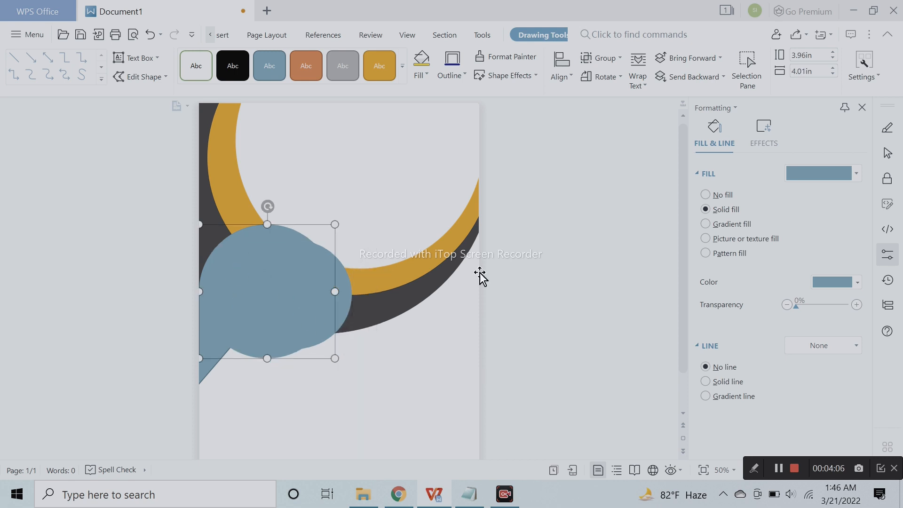
- Fill the larger blue circle with white
click(855, 282)
click(776, 314)
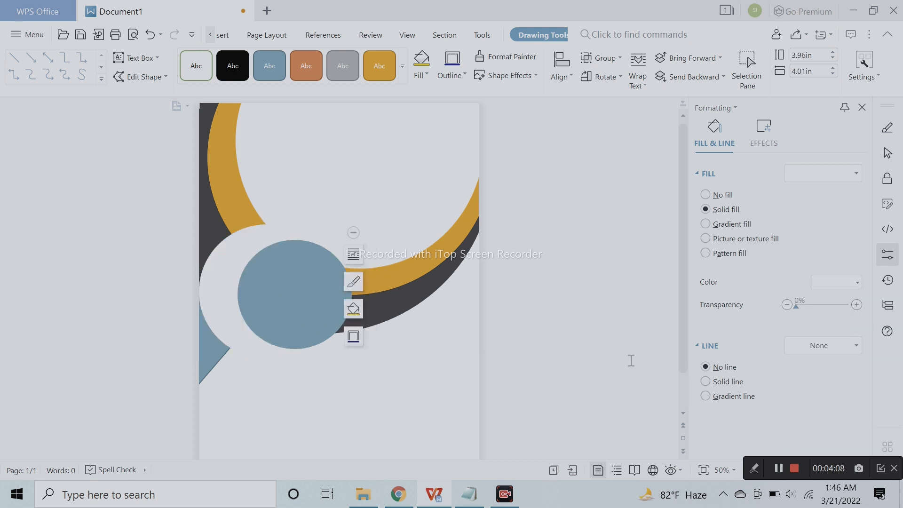
click(419, 322)
- Centre the smaller blue circle inside the white circle at the page's left edge
click(311, 297)
drag(311, 298, 276, 294)
click(535, 340)
click(536, 371)
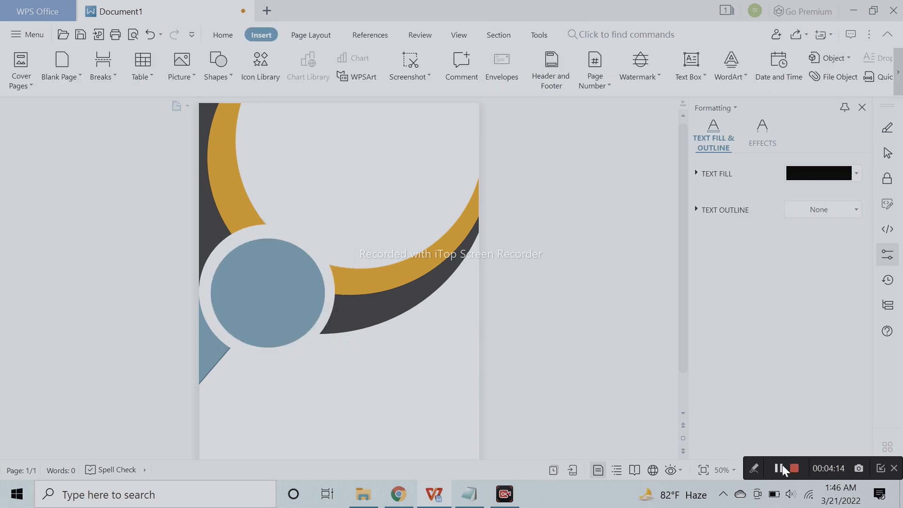
- Restyle the triangle's outline, give it a dark blue fill, and enlarge it slightly
click(206, 361)
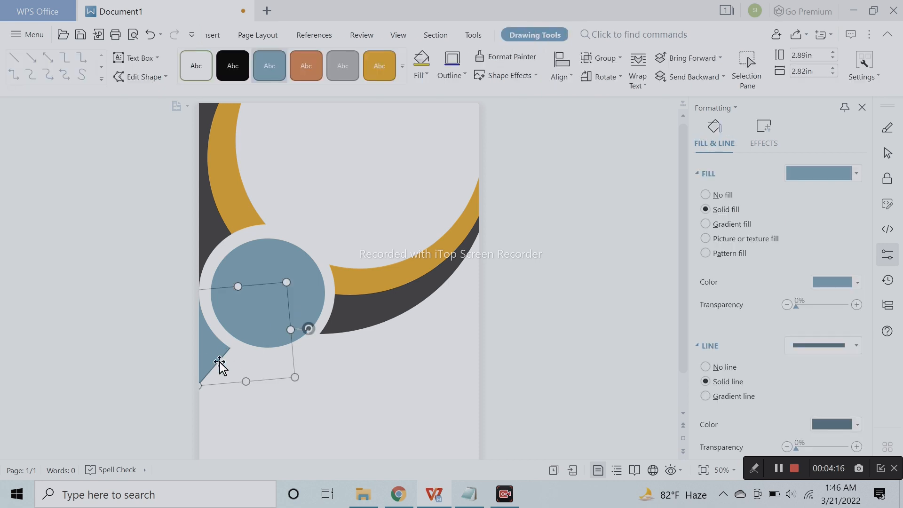
click(837, 350)
click(828, 341)
click(841, 281)
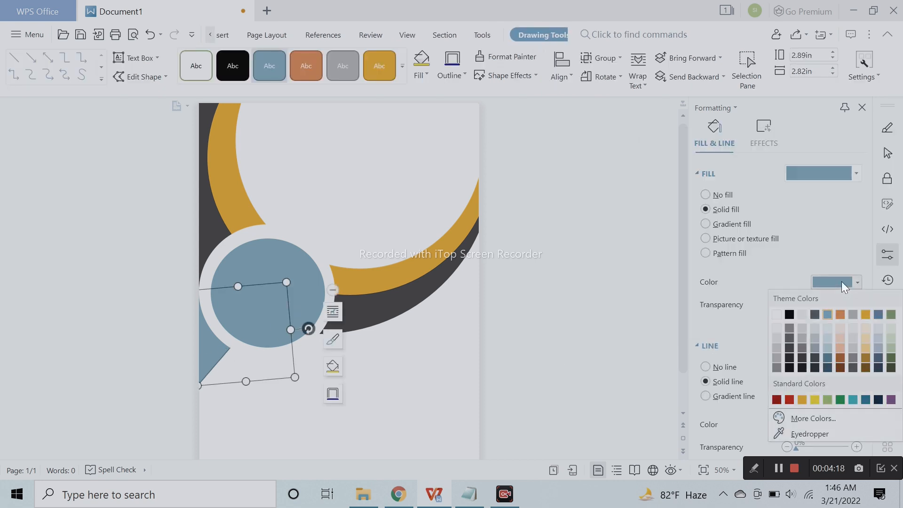
click(827, 366)
drag(294, 377, 304, 385)
click(527, 422)
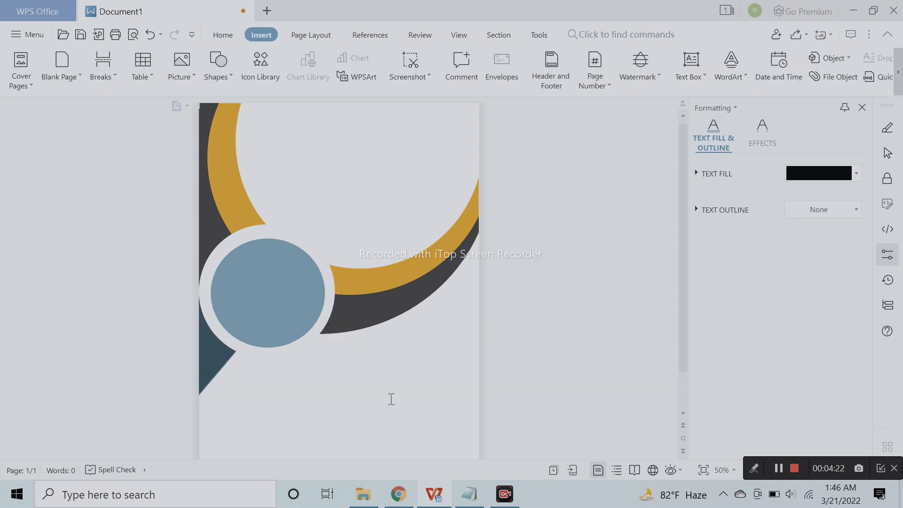
- Shrink the inner blue circle to about 2.82 in tall and 2.76 in wide and re-centre it in the white circle
click(256, 229)
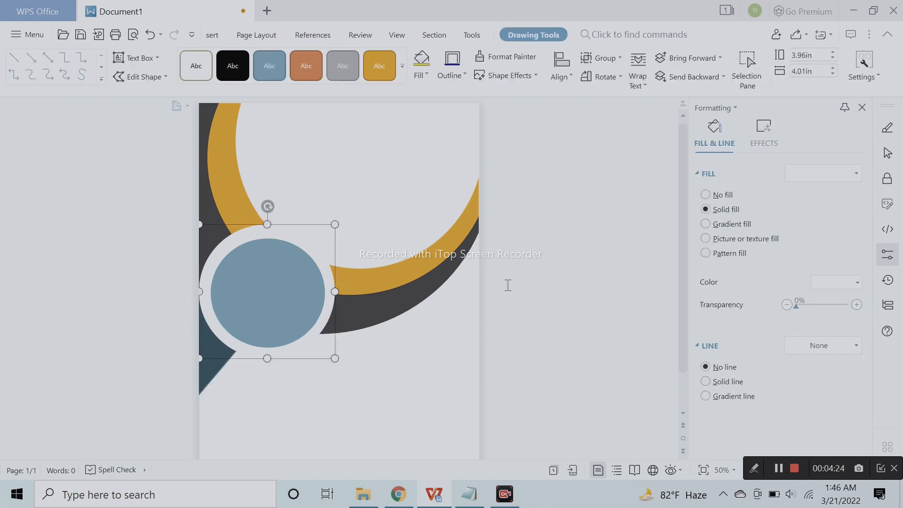
click(228, 312)
drag(325, 348, 313, 335)
drag(313, 286, 306, 286)
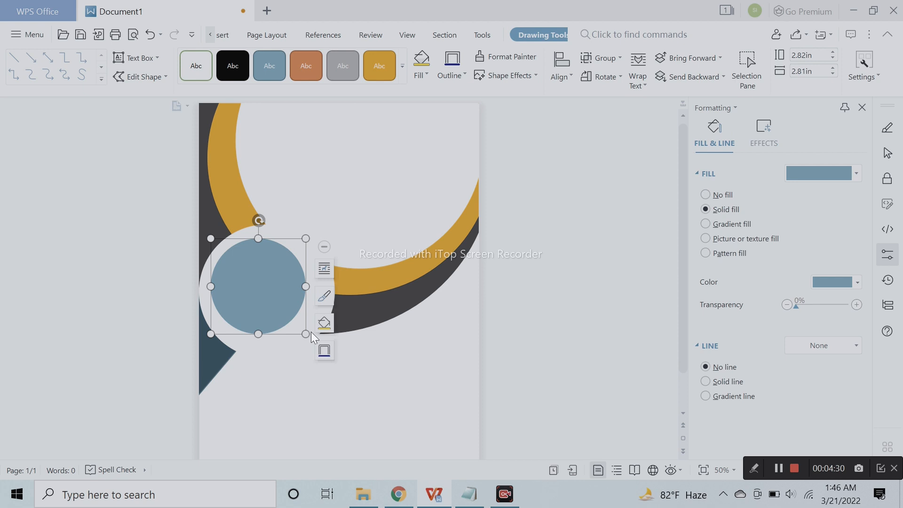
drag(305, 334, 304, 333)
mouse_move(267, 298)
mouse_down()
mouse_move(282, 305)
mouse_move(259, 298)
mouse_up()
click(477, 405)
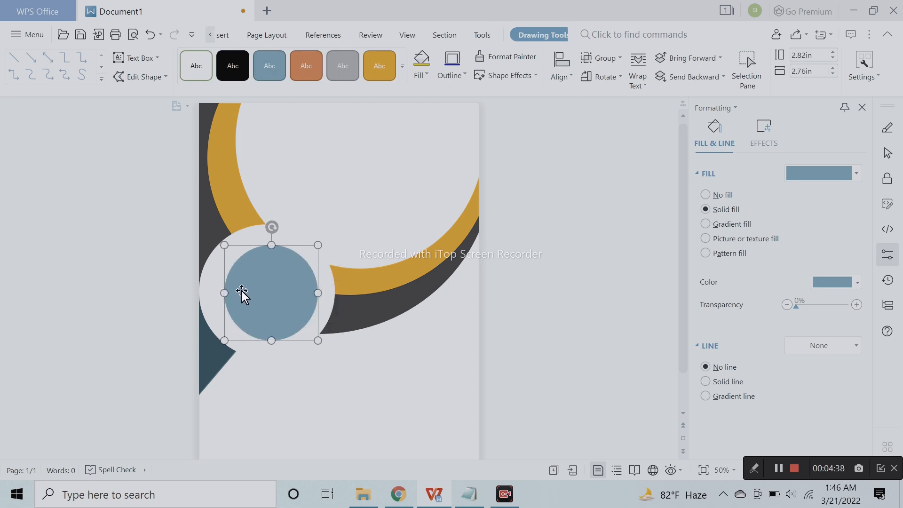
click(212, 298)
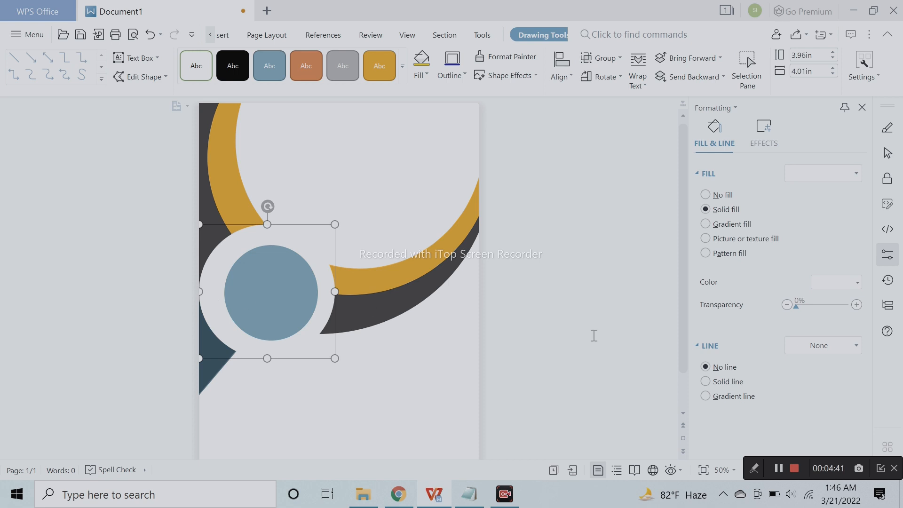
click(296, 310)
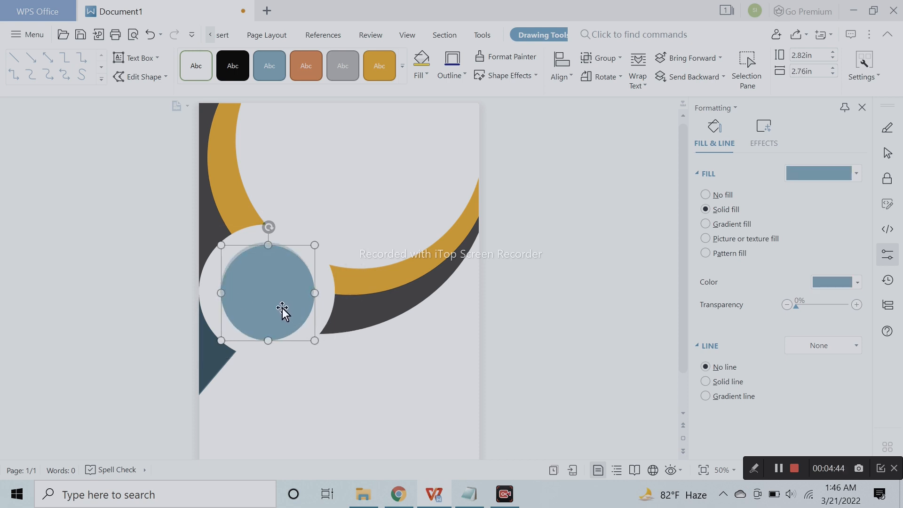
- Give the white circle around the blue one a solid blue outline 2.25 pt wide
click(211, 308)
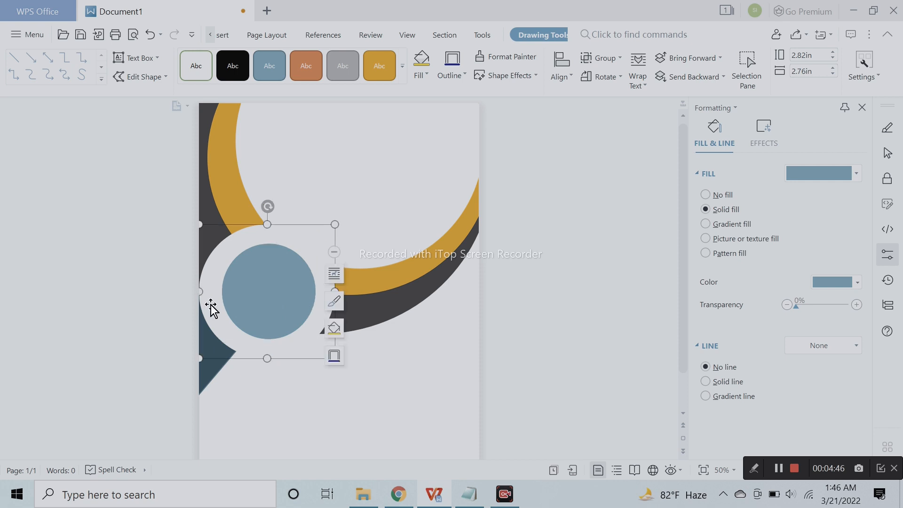
click(733, 381)
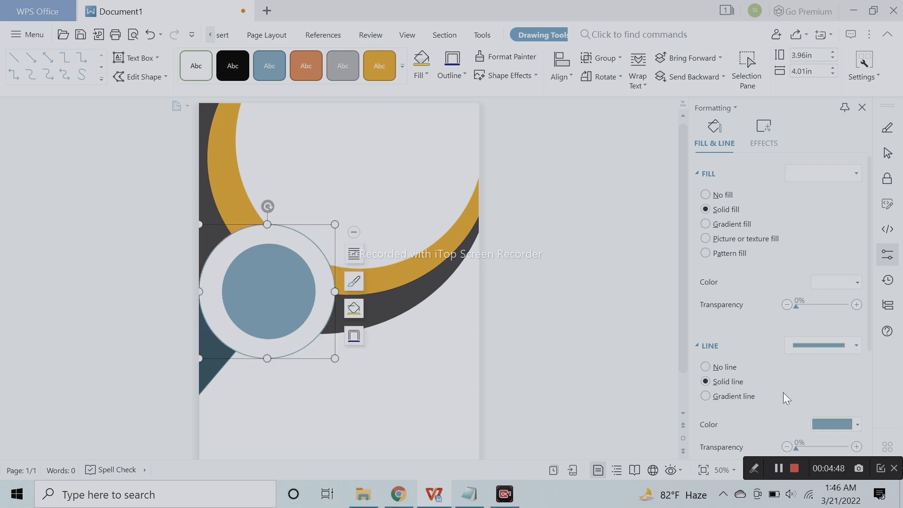
scroll(813, 390, down, 3)
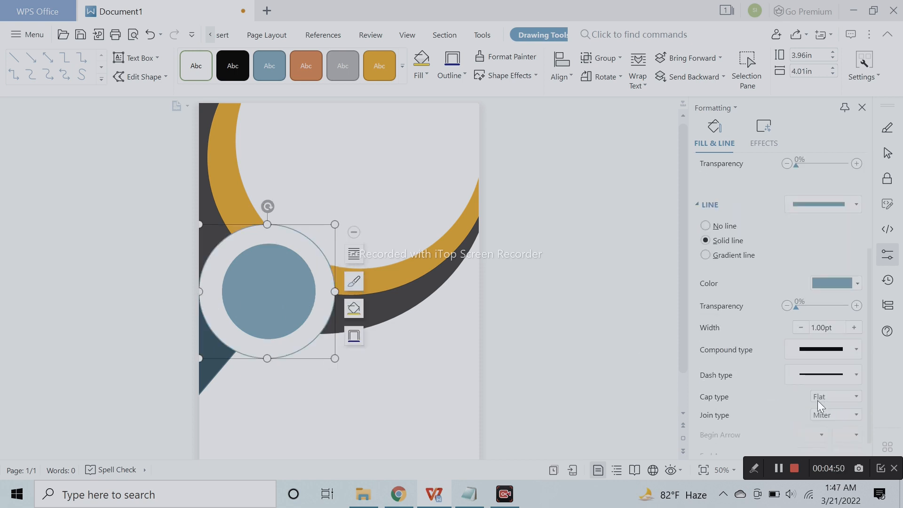
click(853, 329)
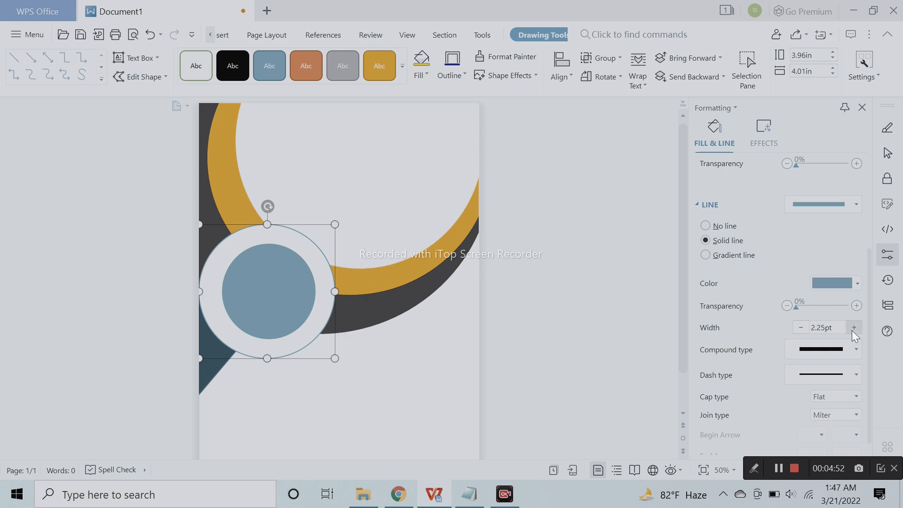
click(512, 342)
- Nudge the inner blue circle slightly left to centre it within the outlined white circle
click(291, 301)
key(Left)
key(Left)
click(590, 359)
- Apply the second Special Effect material from the 3-D format options to the inner blue circle
click(228, 312)
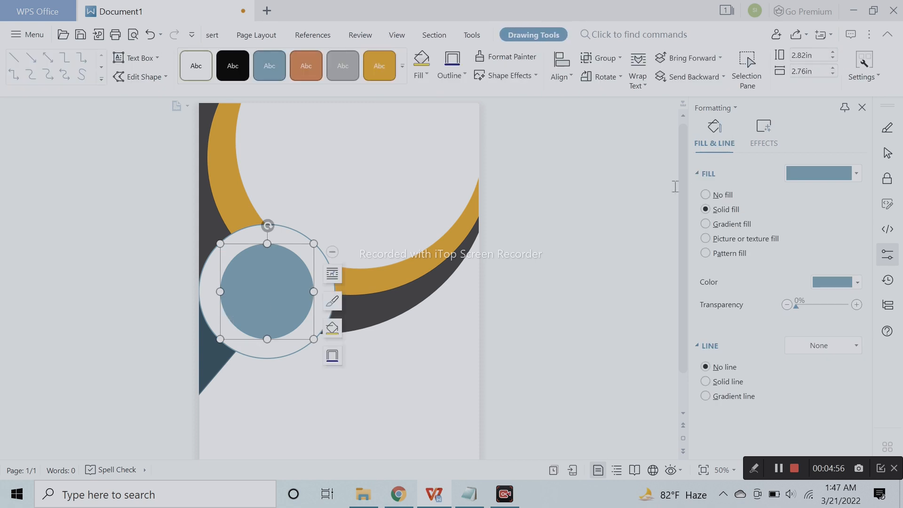
click(757, 132)
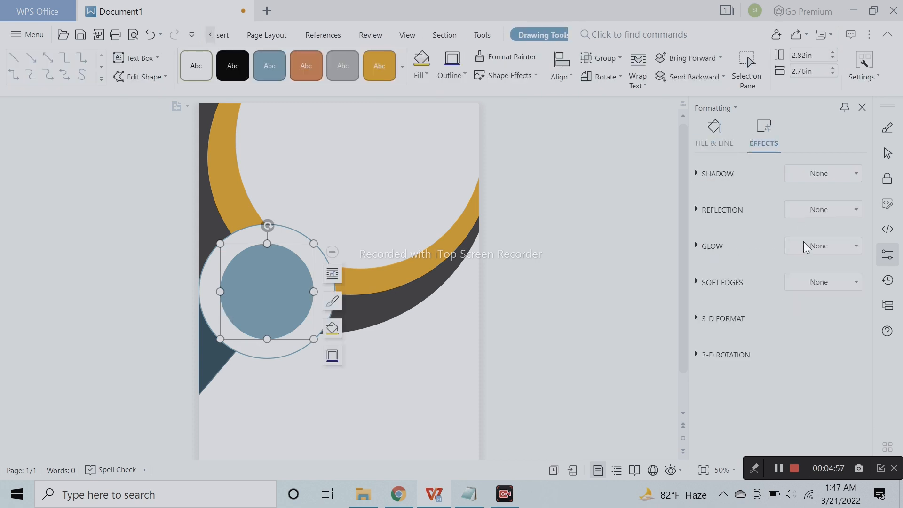
click(744, 316)
scroll(796, 252, up, 1)
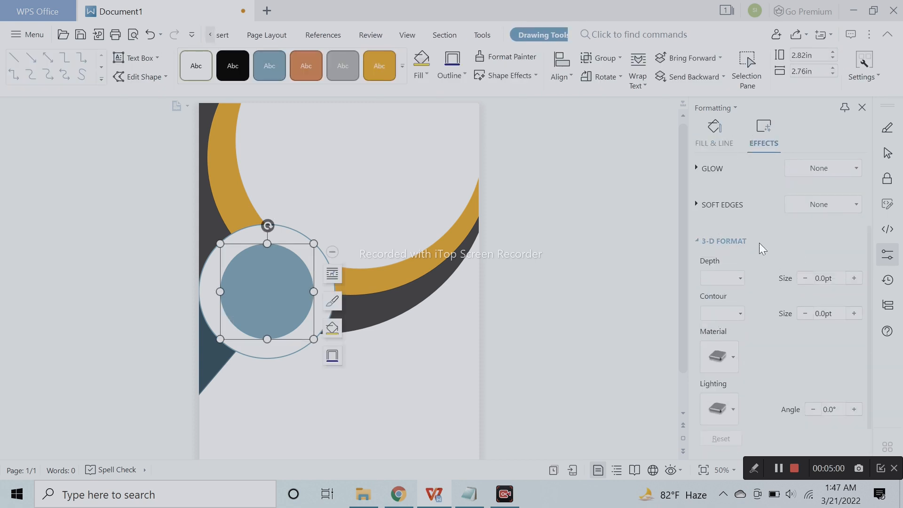
click(697, 207)
scroll(807, 298, down, 2)
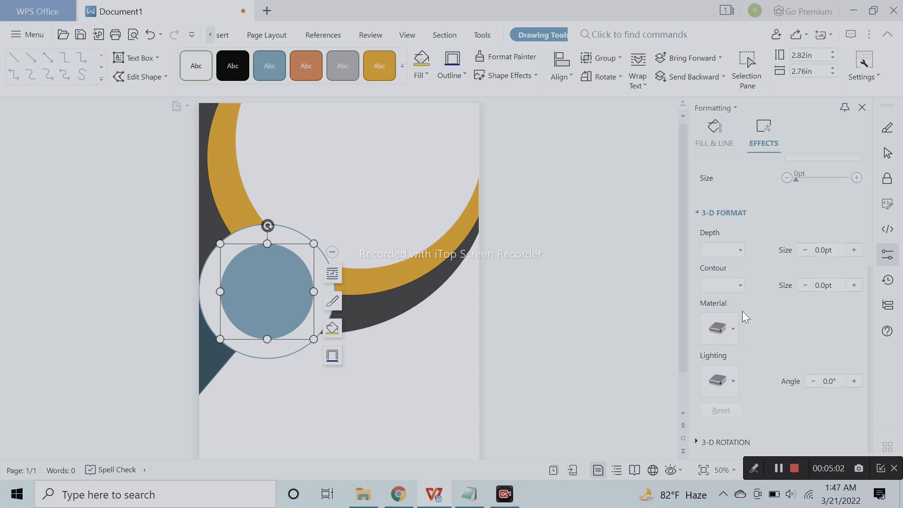
click(733, 330)
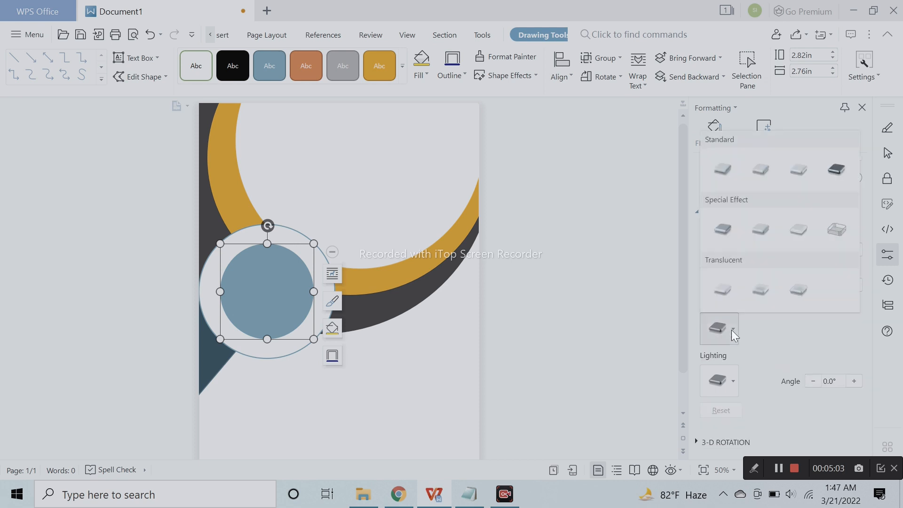
click(763, 236)
click(544, 336)
click(302, 296)
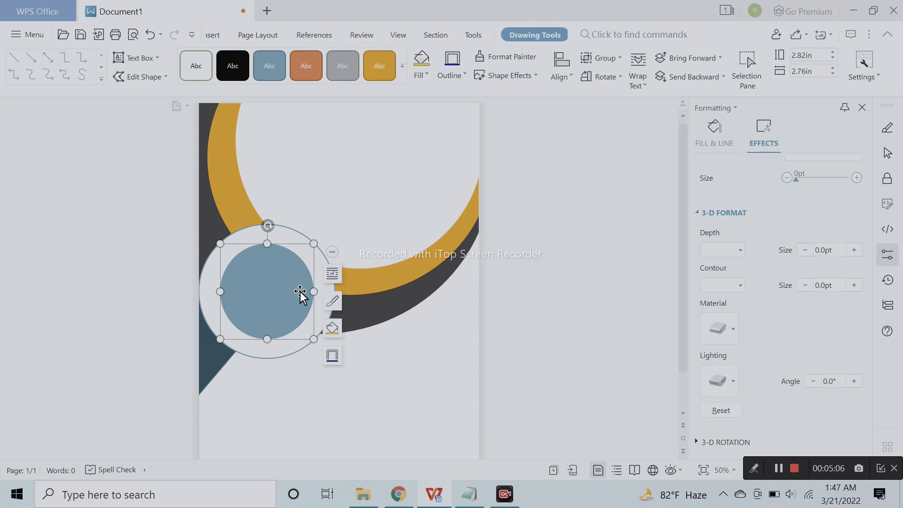
click(712, 441)
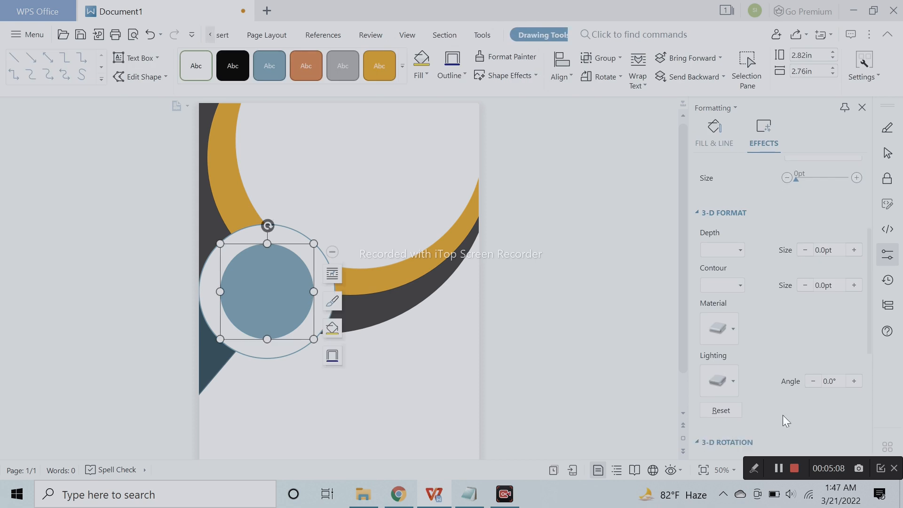
scroll(790, 399, down, 3)
scroll(806, 355, up, 4)
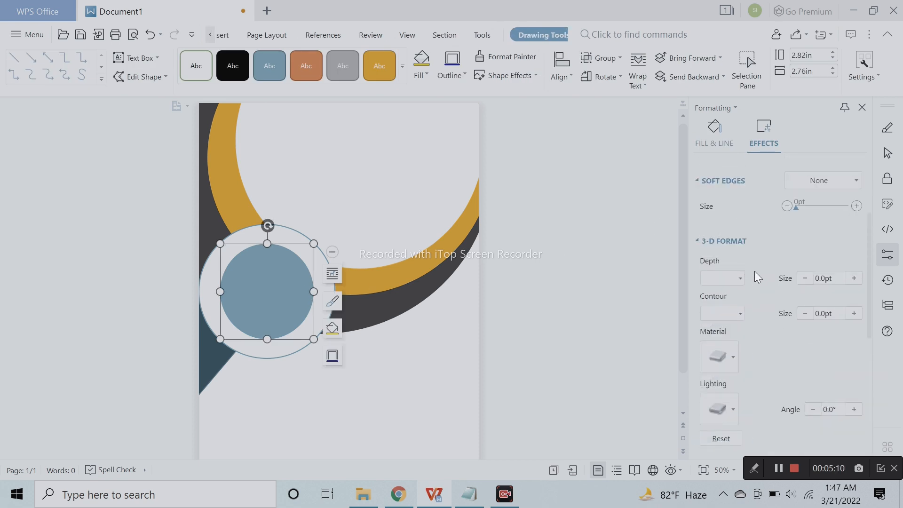
- Try soft edges of 1, 25 and 2.5 points on the inner blue circle
scroll(750, 280, up, 2)
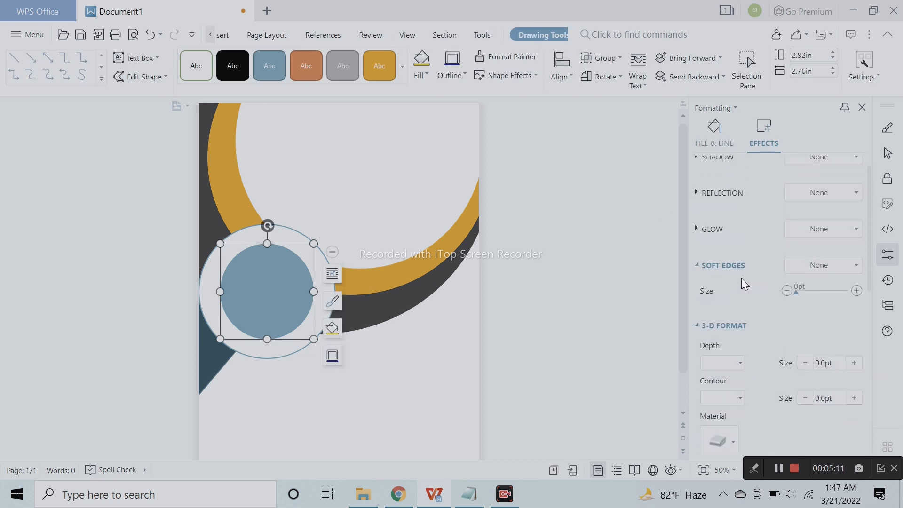
click(829, 269)
click(836, 306)
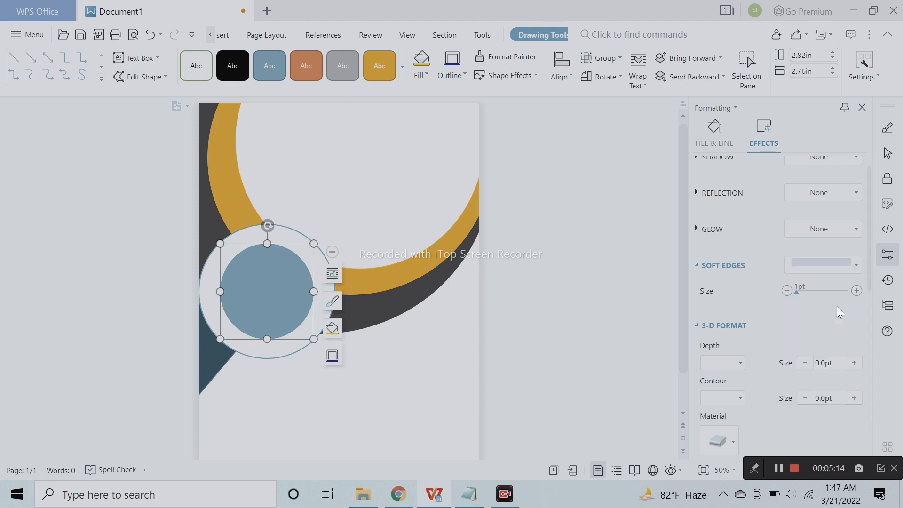
click(811, 266)
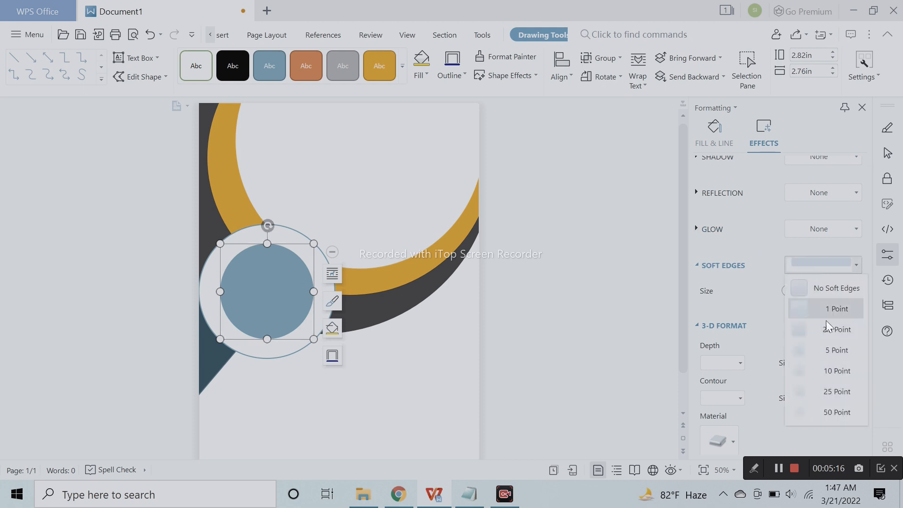
click(840, 391)
click(828, 268)
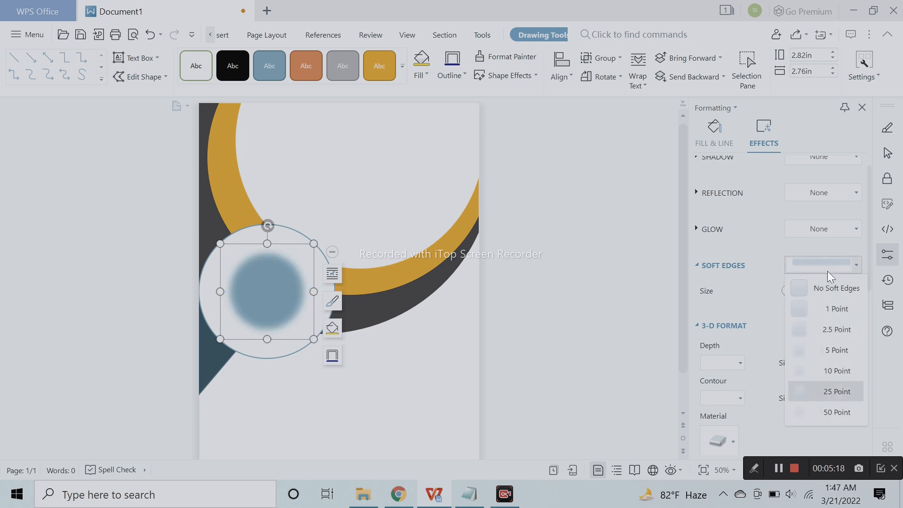
click(832, 329)
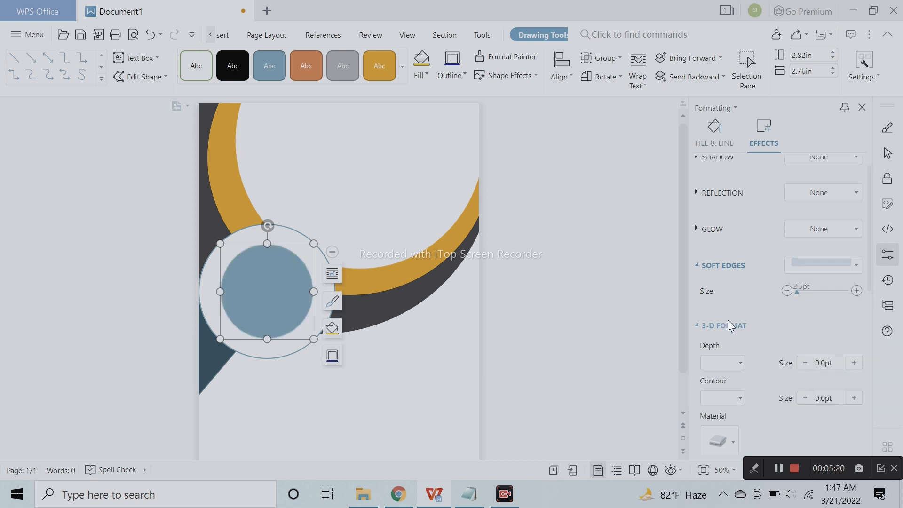
- Reset the inner blue circle's soft edge size to 0 pt
scroll(771, 366, down, 5)
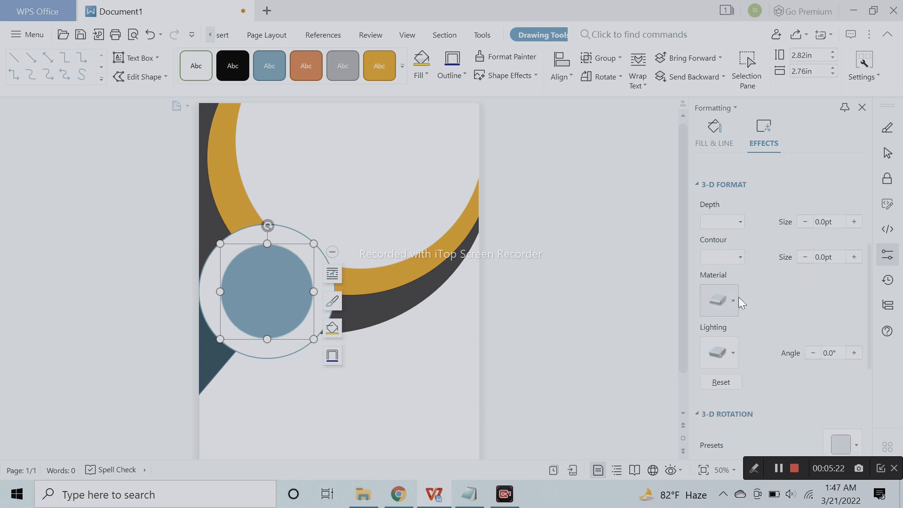
scroll(738, 301, up, 5)
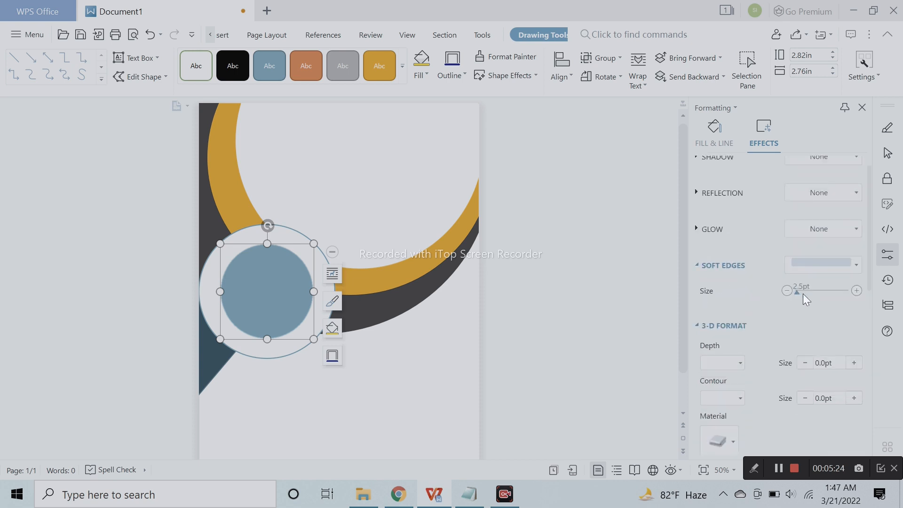
mouse_move(800, 293)
mouse_down()
mouse_move(836, 297)
mouse_move(791, 306)
mouse_up()
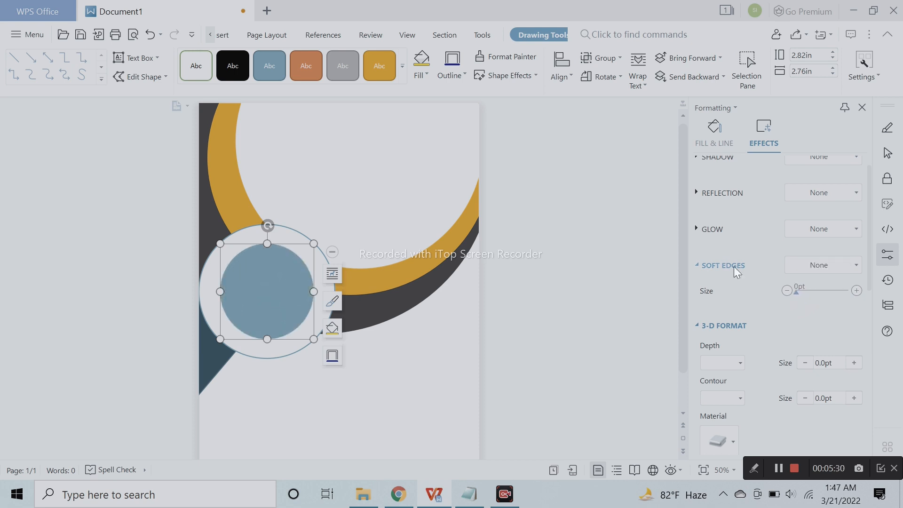
click(854, 271)
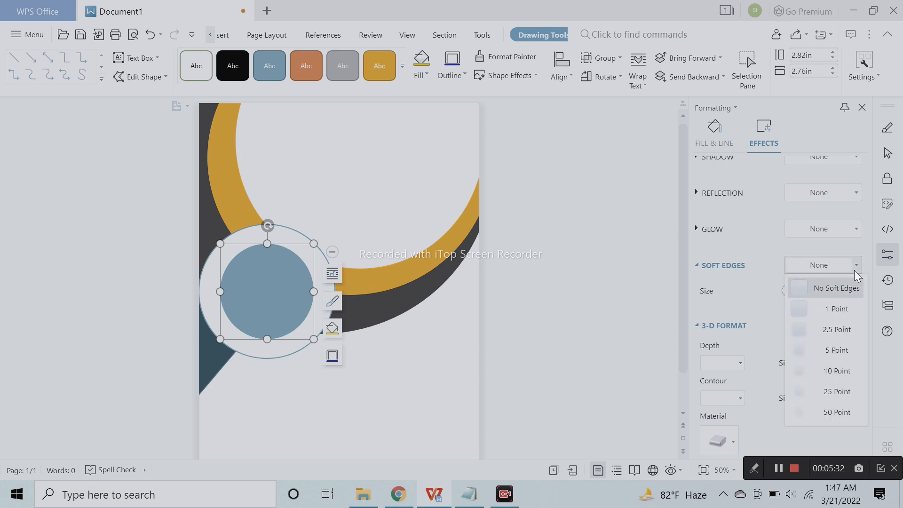
click(859, 264)
- Set the 3-D depth size of the inner blue circle to 13.5 pt and deselect the shape
scroll(800, 320, down, 2)
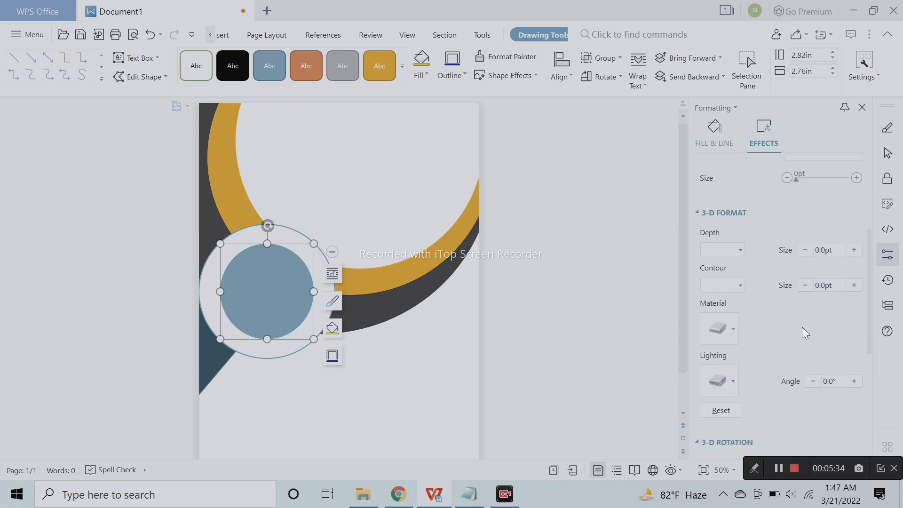
click(729, 329)
click(729, 329)
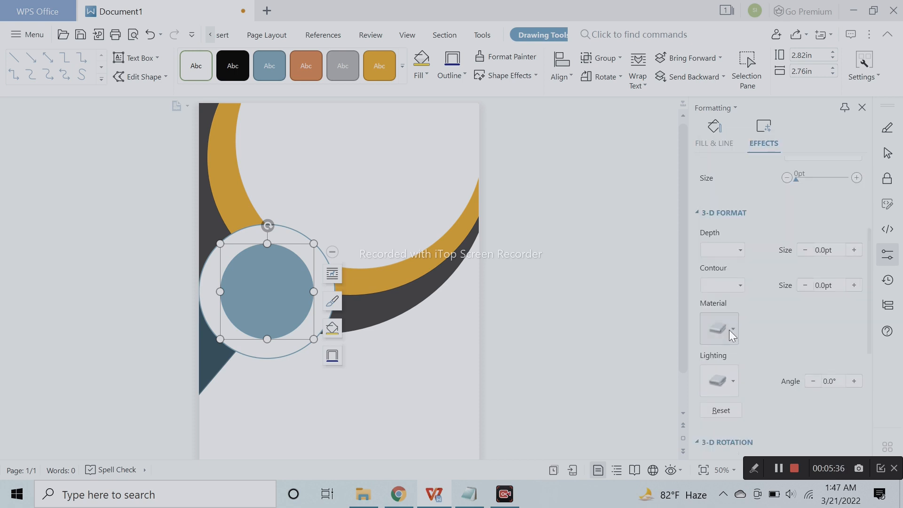
click(850, 254)
click(850, 253)
click(649, 337)
- Add the text "Logo here" inside the inner blue circle
scroll(625, 339, down, 2)
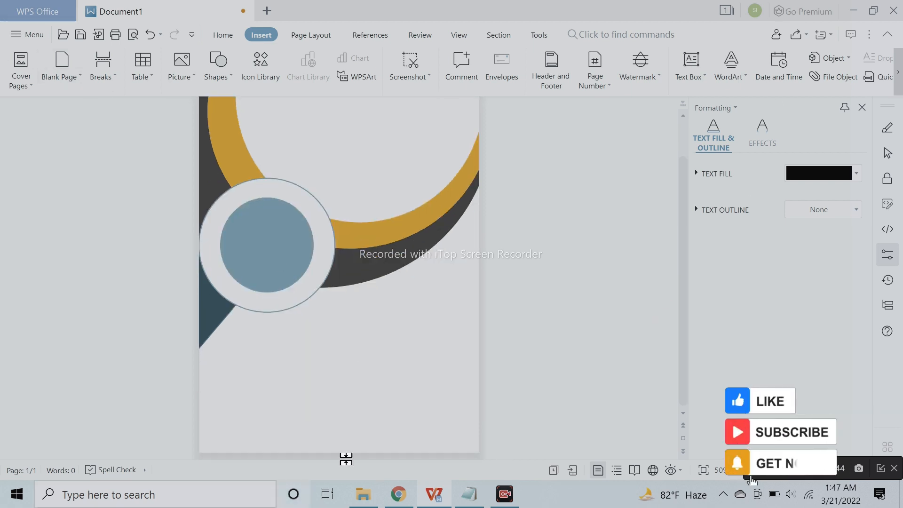
scroll(475, 366, up, 3)
scroll(256, 284, down, 3)
click(267, 258)
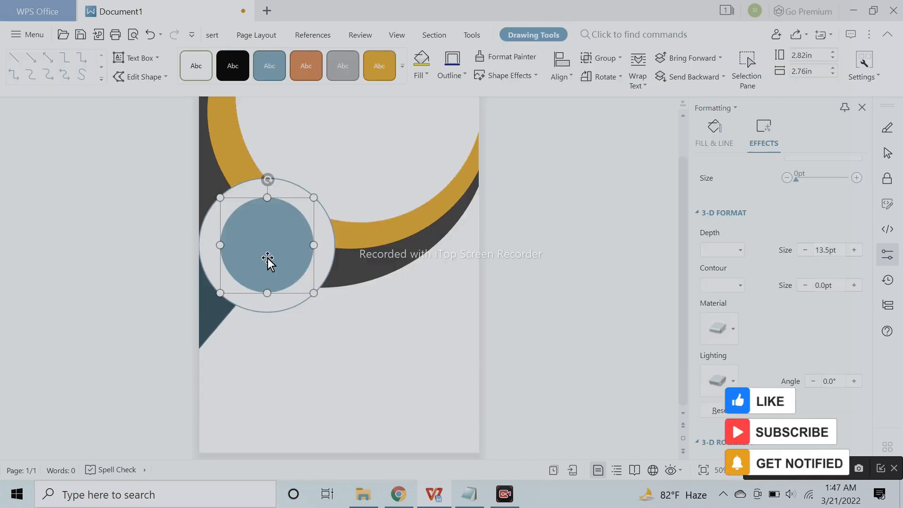
right_click(267, 258)
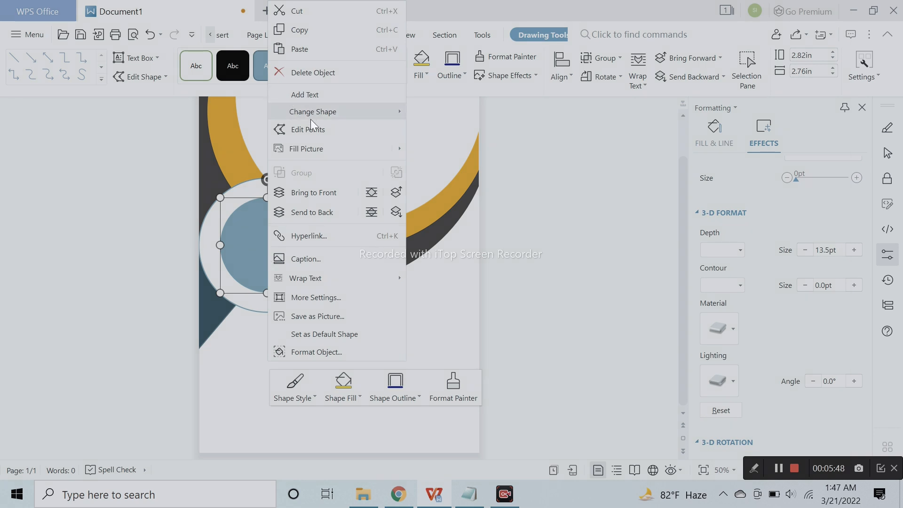
click(329, 93)
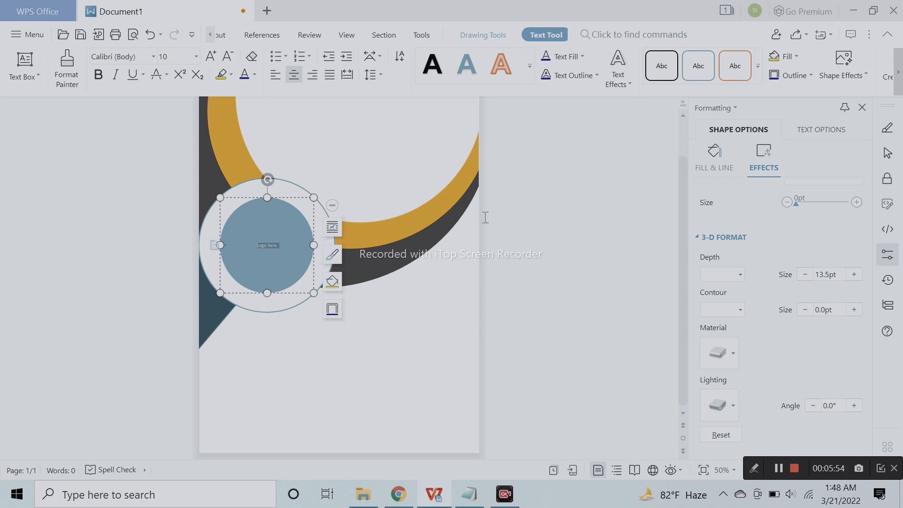
- Format the "Logo here" text in the blue circle as 28 pt bold
click(216, 58)
click(215, 58)
click(215, 59)
click(216, 58)
click(215, 59)
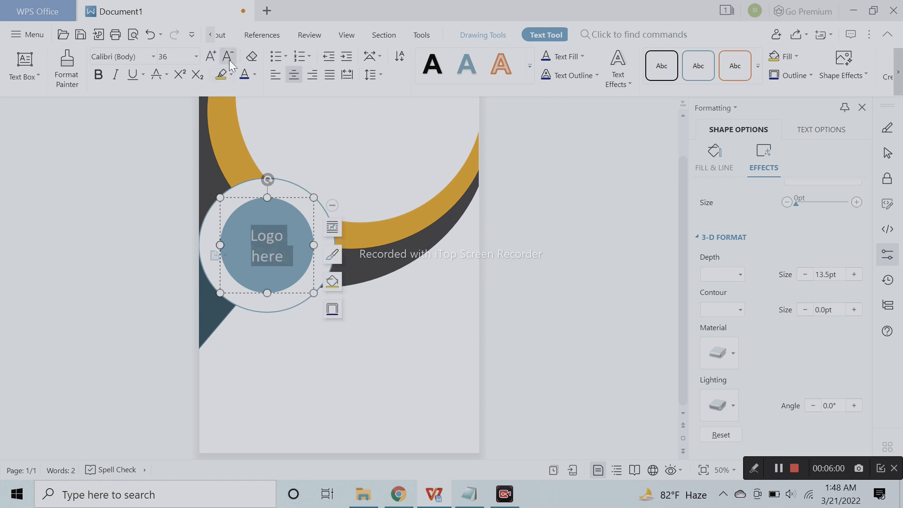
click(227, 57)
click(97, 76)
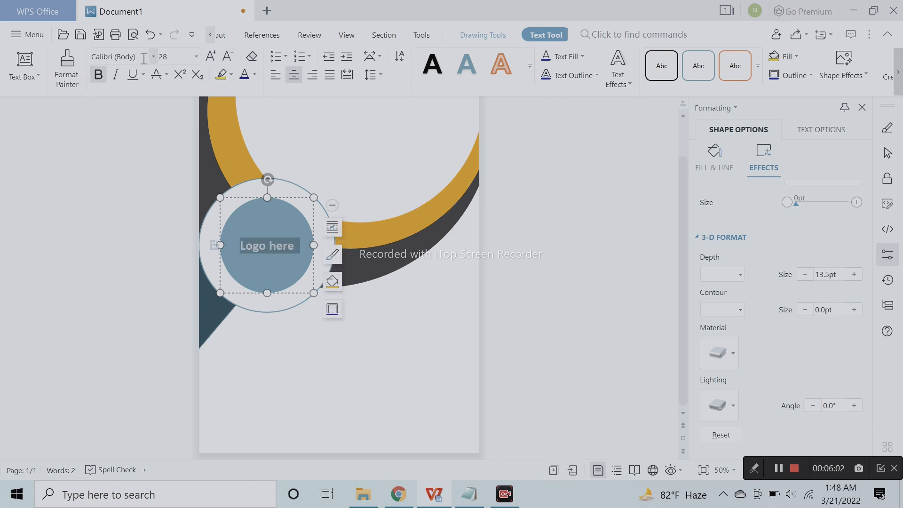
click(625, 321)
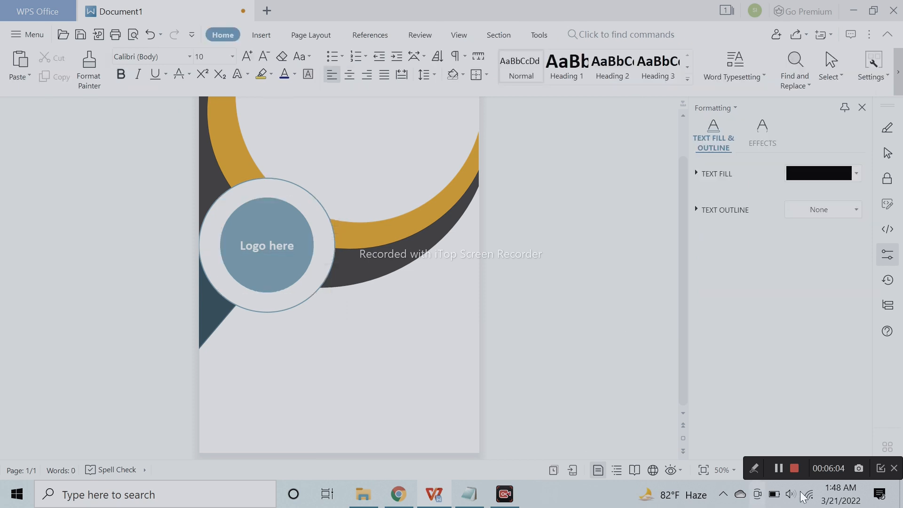
- Insert a large rectangular text box in the blank area near the page's lower-right corner
click(261, 36)
click(209, 76)
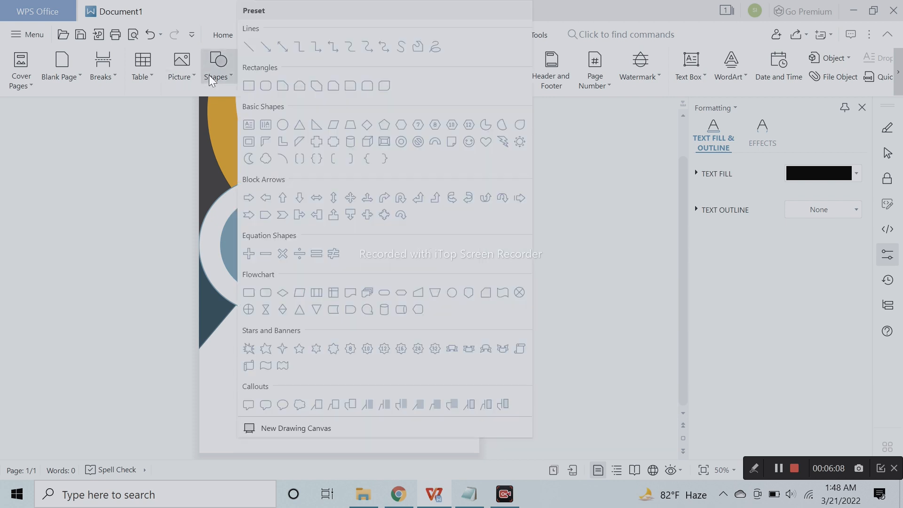
click(248, 125)
drag(313, 319, 476, 432)
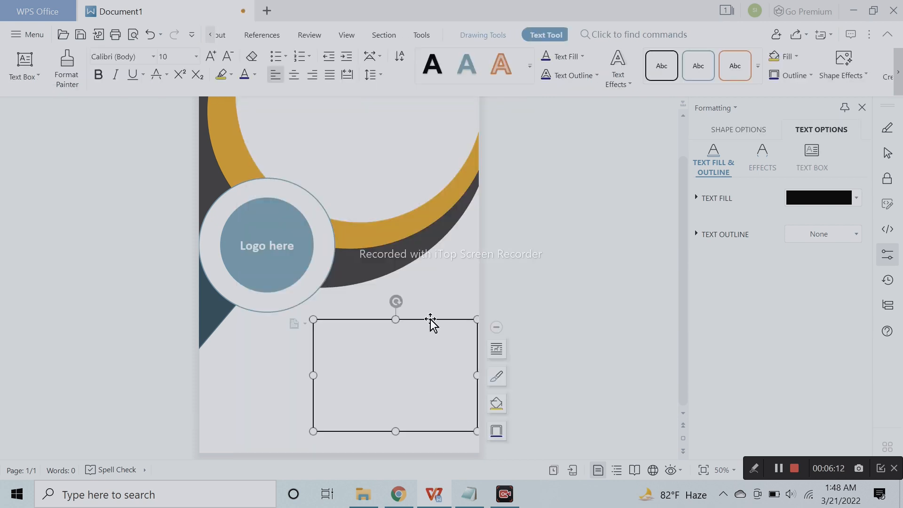
drag(430, 319, 426, 311)
- Move the text box up into the large white circle near the page's top edge and enter "PROJECT TITILE" in it
scroll(430, 338, up, 2)
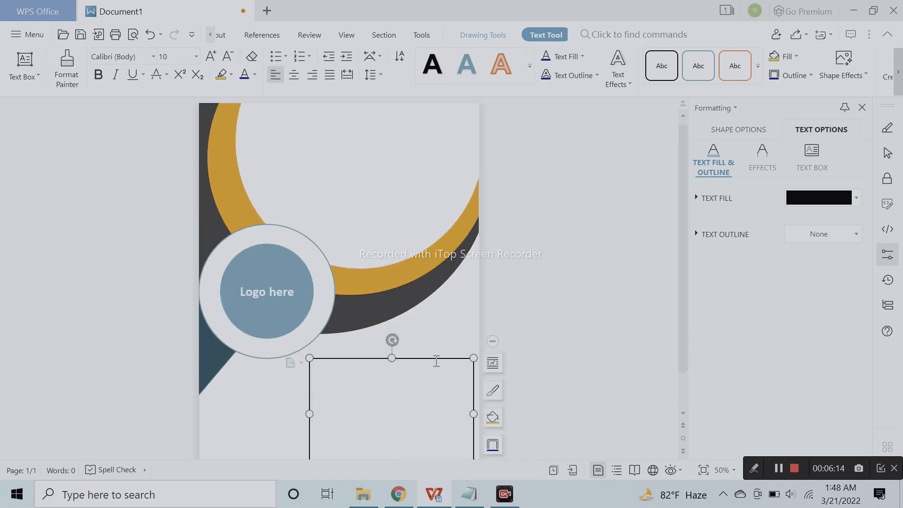
click(419, 196)
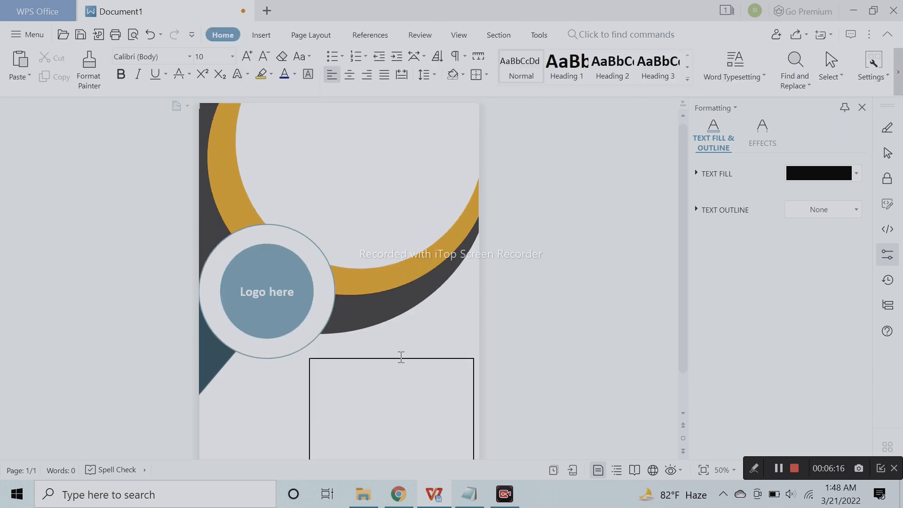
drag(402, 359, 378, 114)
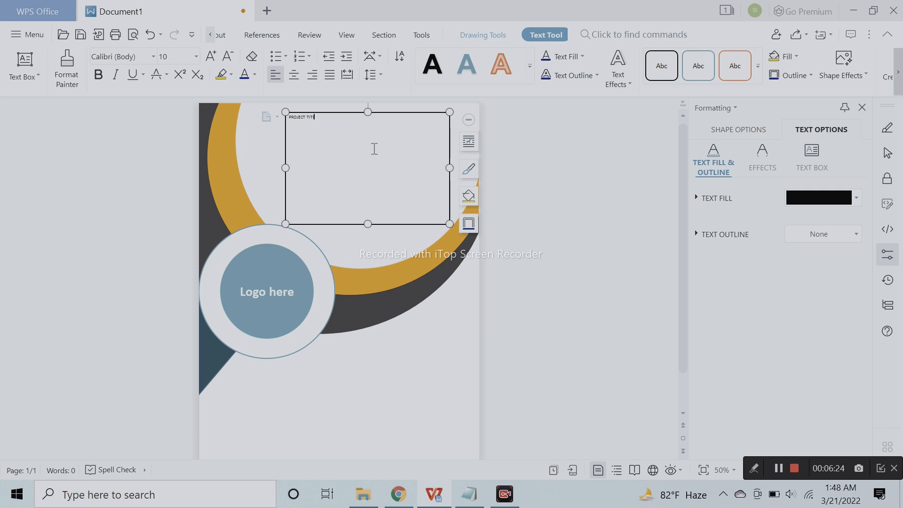
- Enlarge all of the "PROJECT TITILE" text to 72 pt
key(ctrl+a)
click(213, 53)
click(213, 52)
click(213, 53)
click(213, 52)
click(212, 54)
click(212, 53)
click(212, 53)
click(212, 54)
click(213, 54)
click(213, 54)
click(213, 54)
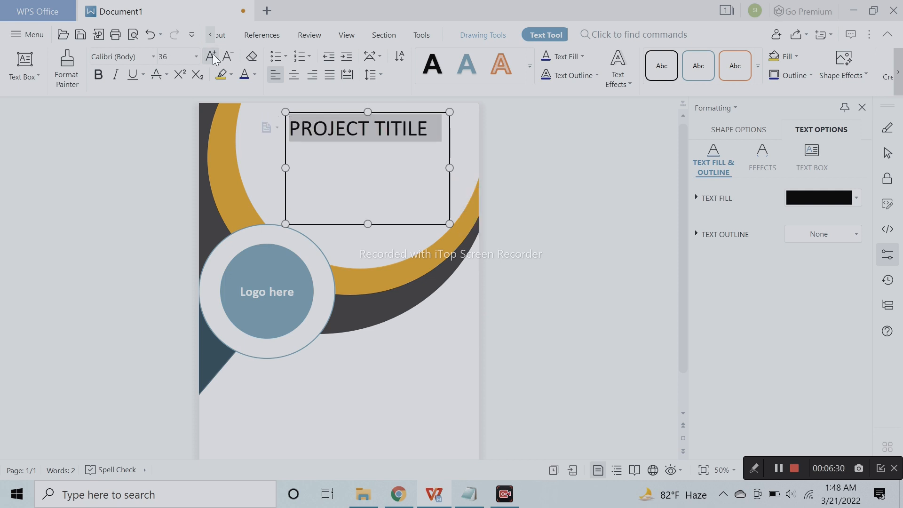
click(212, 54)
- Reduce the "PROJECT TITILE" text to 48 pt and centre it horizontally in its text box
click(893, 471)
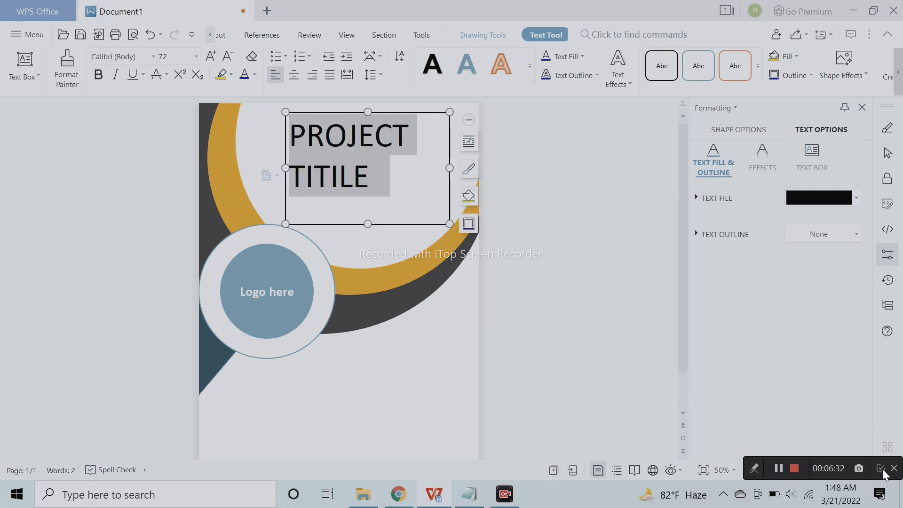
click(801, 469)
drag(802, 468, 819, 467)
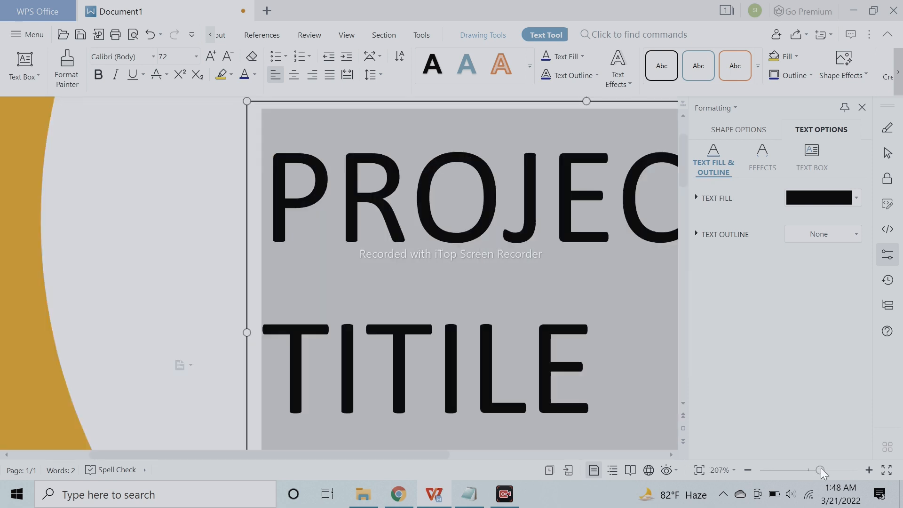
click(807, 469)
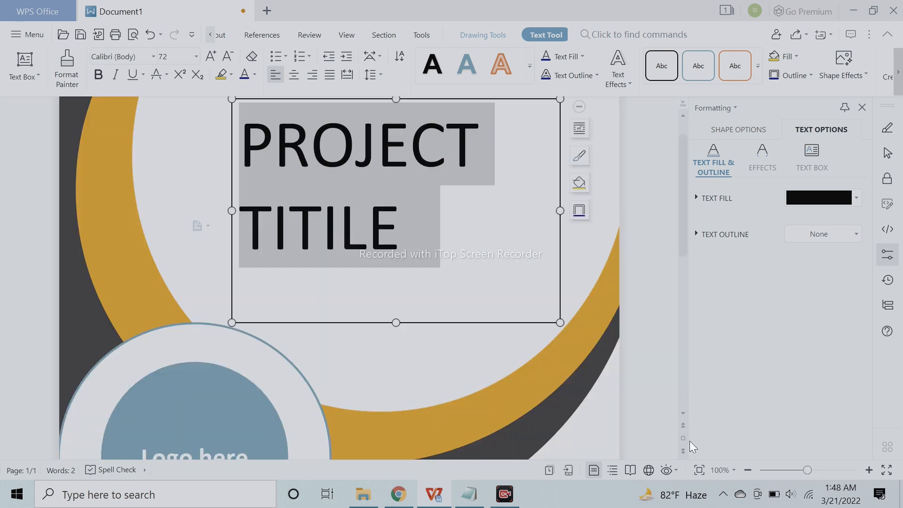
click(226, 56)
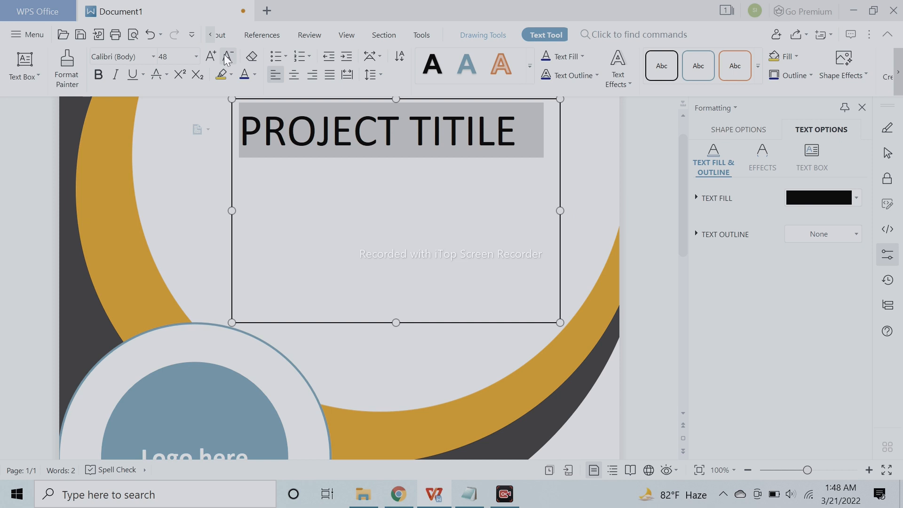
click(294, 77)
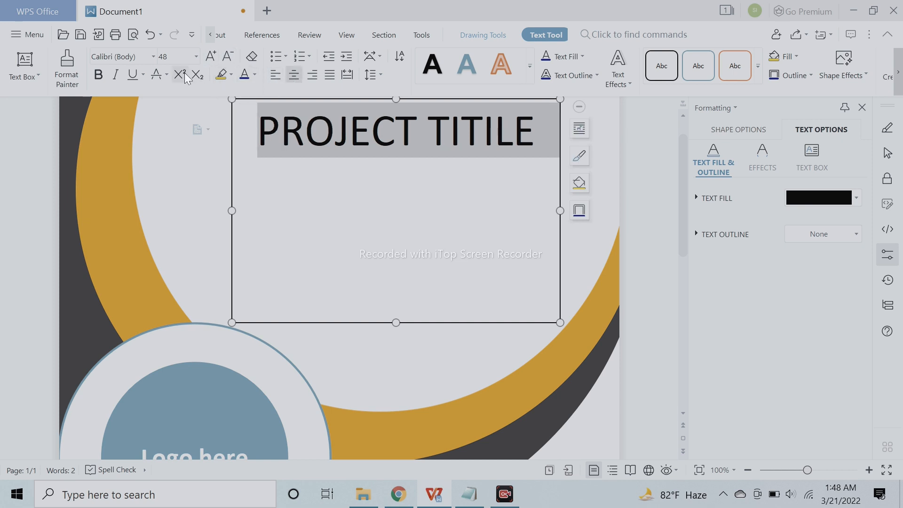
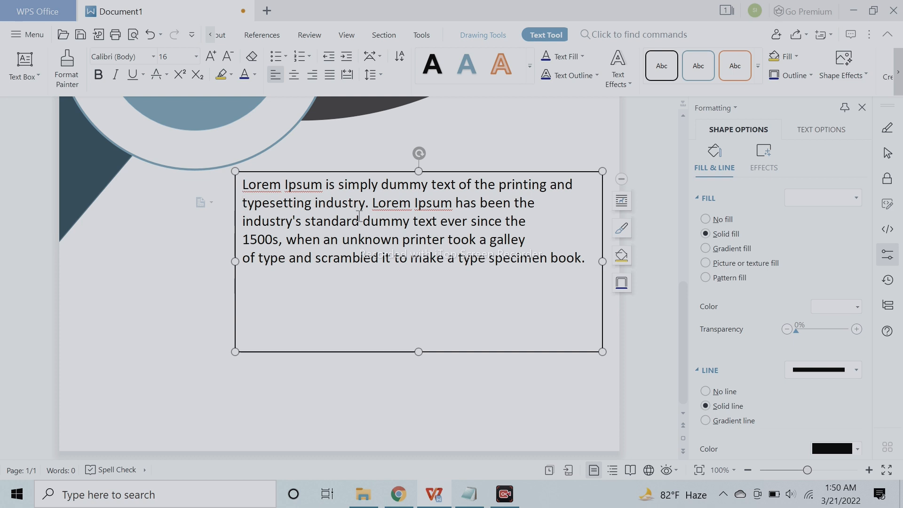
- Widen the Lorem Ipsum text box toward the page's left edge, pull in its right side, and remove the line break before "typesetting"
key(ctrl+z)
drag(235, 260, 201, 261)
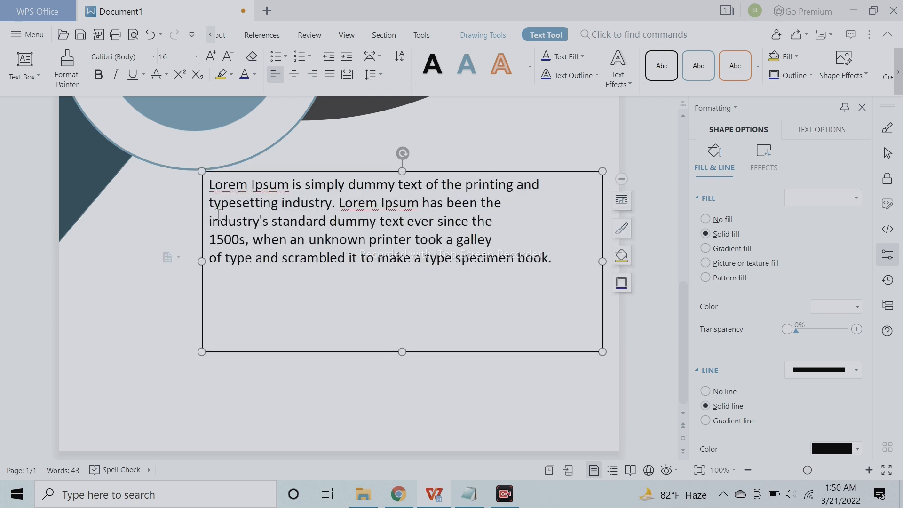
click(210, 205)
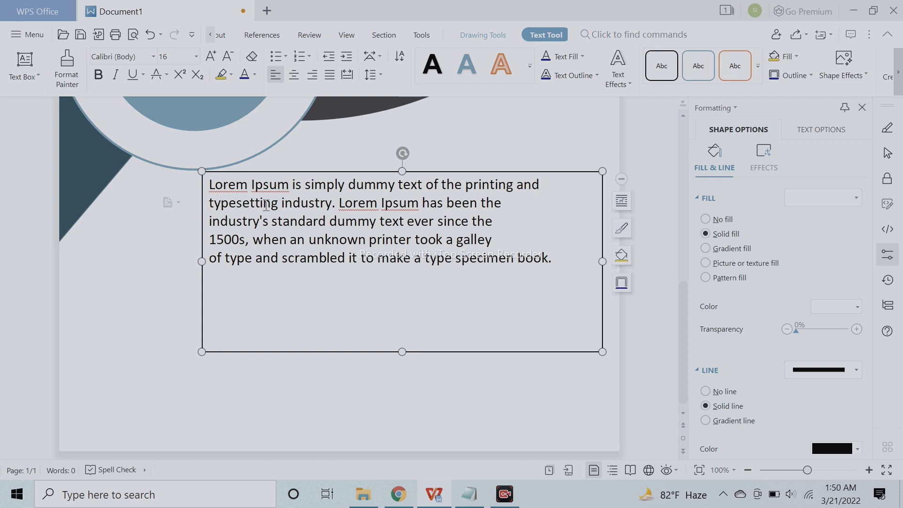
key(BackSpace)
drag(202, 261, 141, 261)
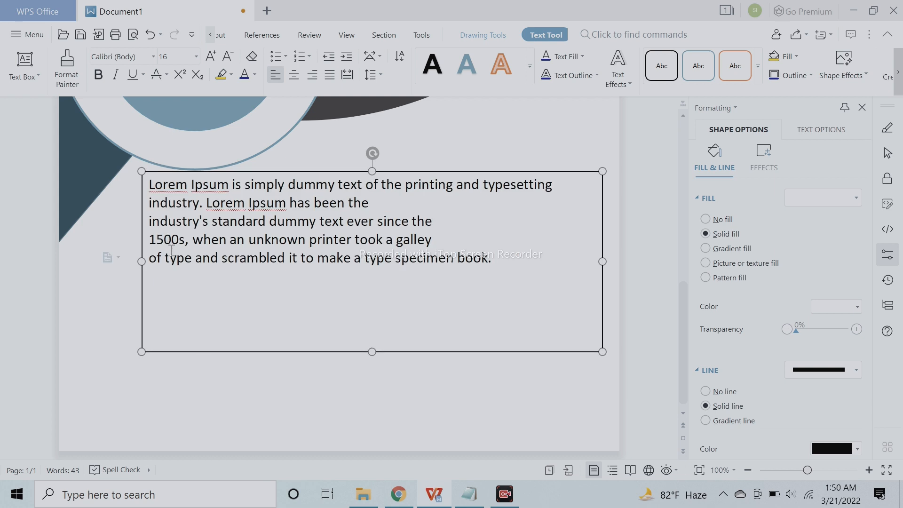
drag(603, 261, 565, 266)
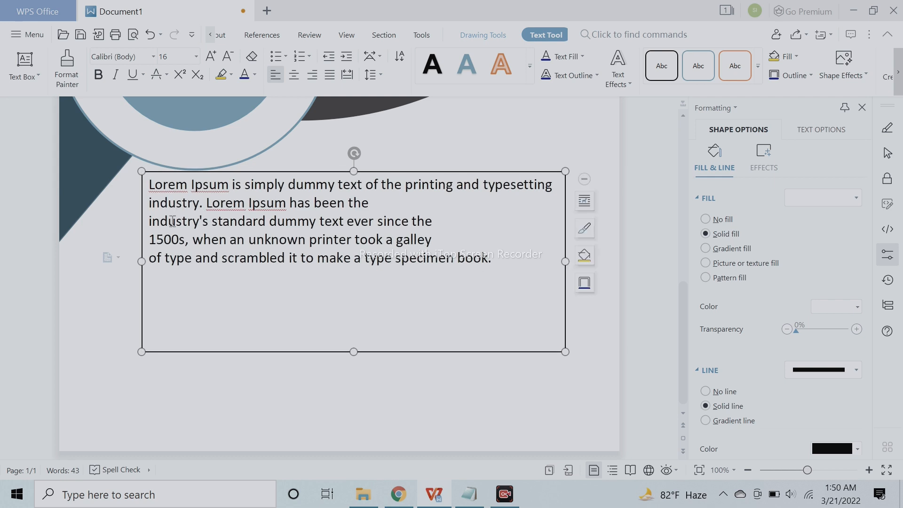
- Remove the line breaks before "industry's" and "1500s" in the Lorem Ipsum paragraph
click(144, 230)
click(153, 223)
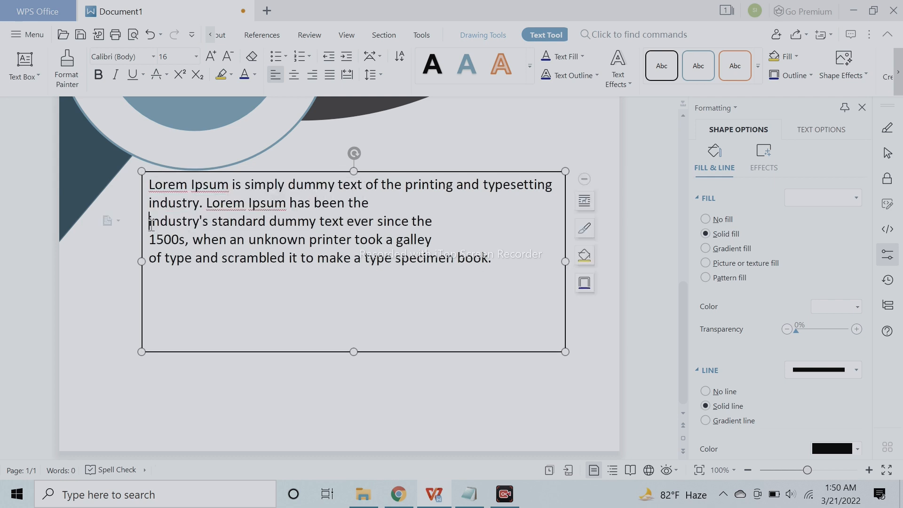
key(BackSpace)
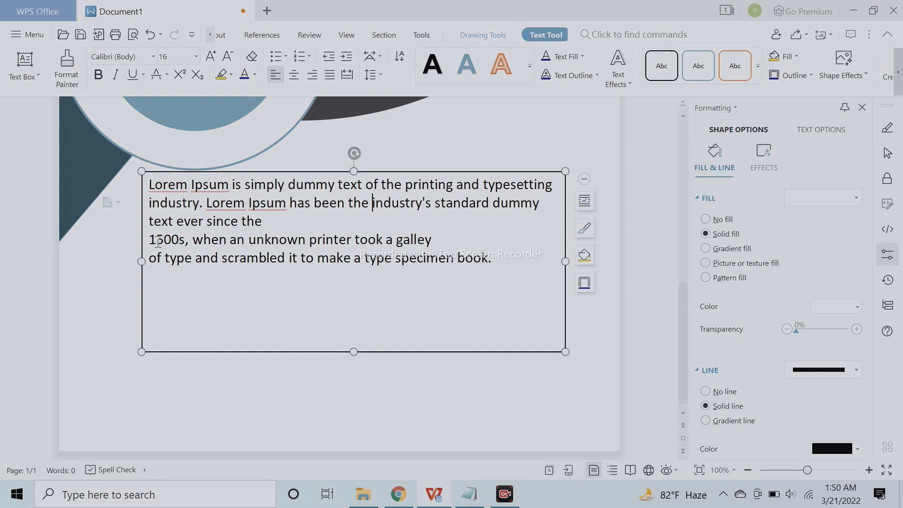
click(152, 240)
key(BackSpace)
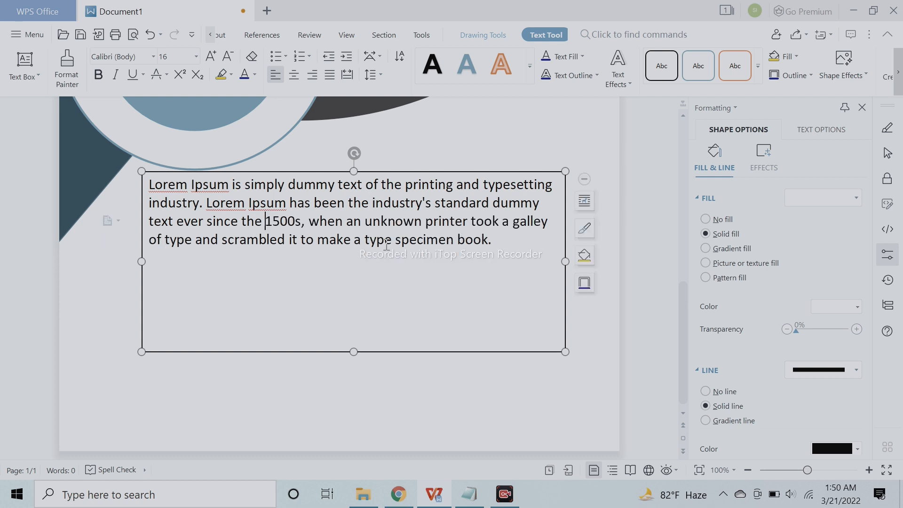
- Paste a second copy of the Lorem Ipsum passage after "specimen book." and remove the line breaks before its "industry's" and "1500s"
click(500, 243)
text(Lorem Ipsum is simply dummy text of the printing and  typesetting industry. Lorem Ipsum has been the industry's standard dummy text ever since the 1500s, when an unknown printer took a galley of type and scrambled it to make a type specimen book.)
click(154, 276)
key(BackSpace)
key(BackSpace)
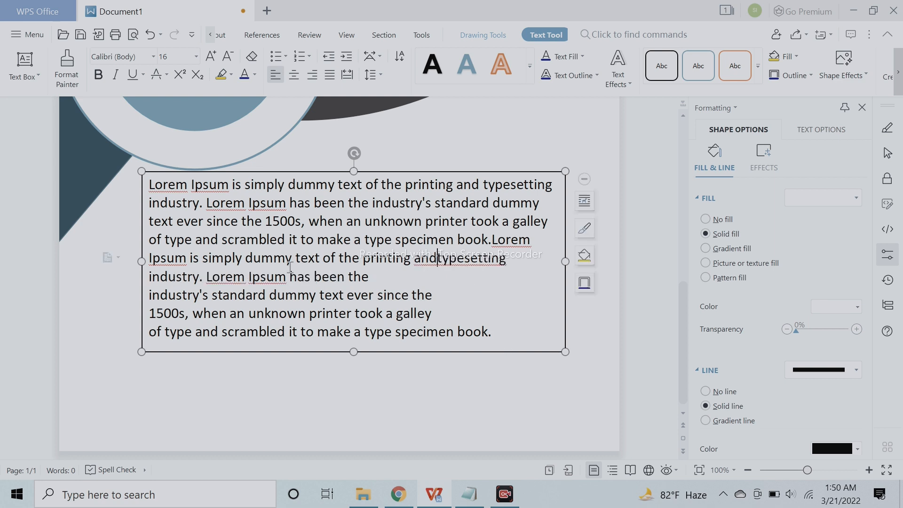
key(BackSpace)
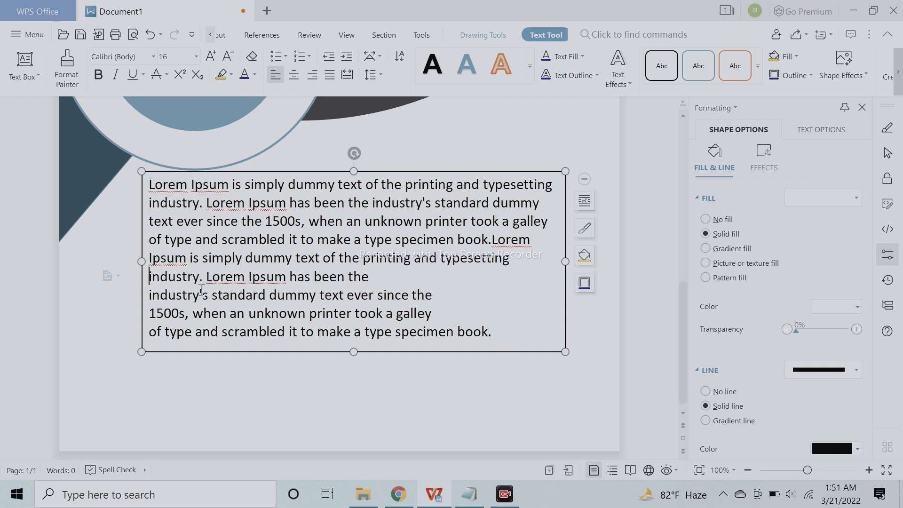
click(147, 303)
click(153, 300)
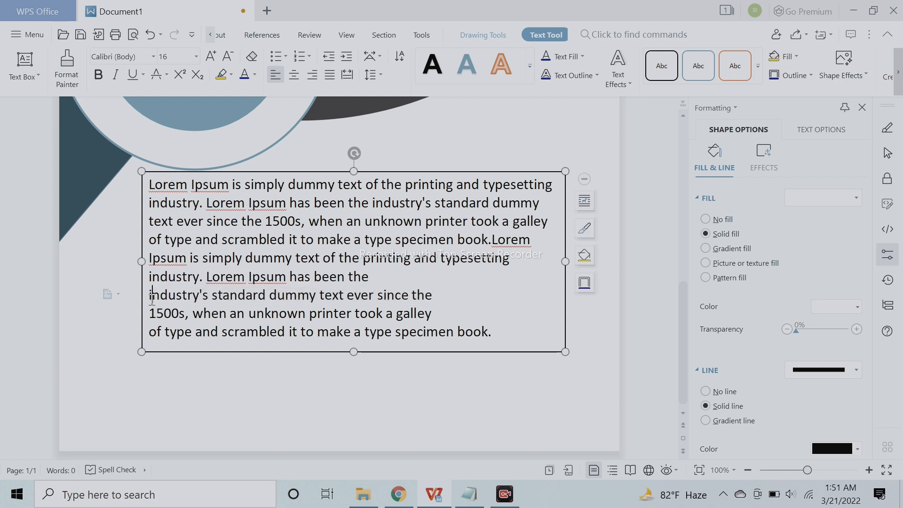
key(BackSpace)
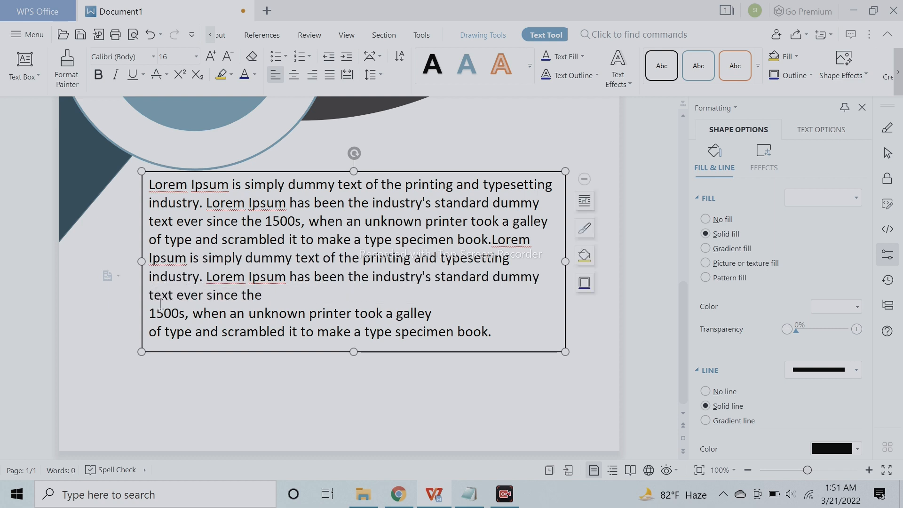
click(151, 313)
key(BackSpace)
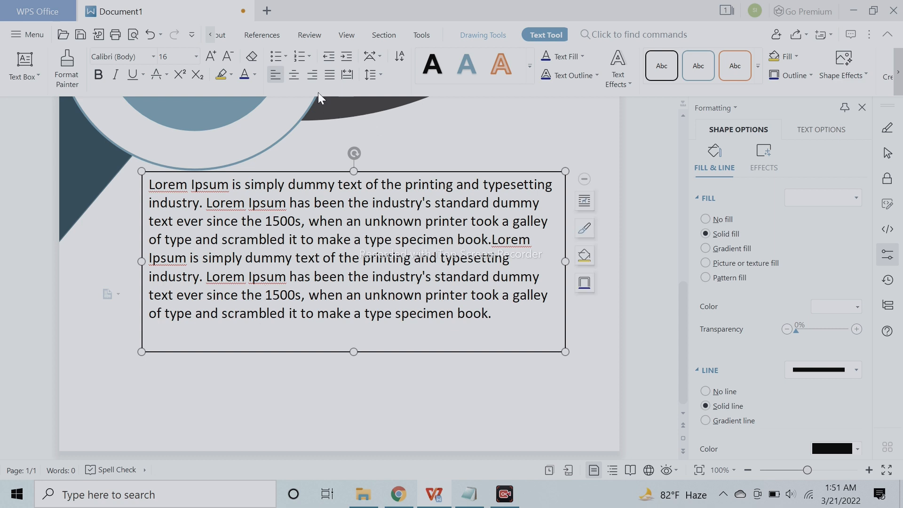
- Justify all of the Lorem Ipsum body text
click(324, 76)
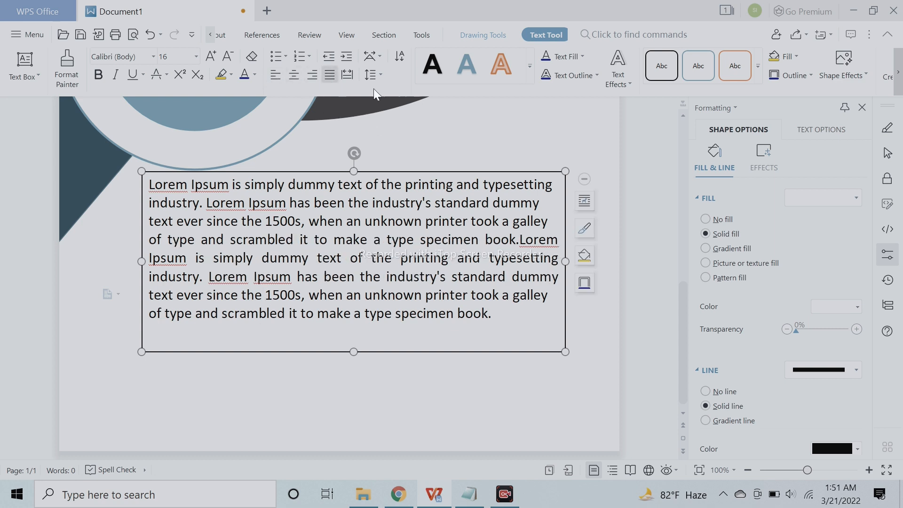
key(ctrl+a)
click(332, 78)
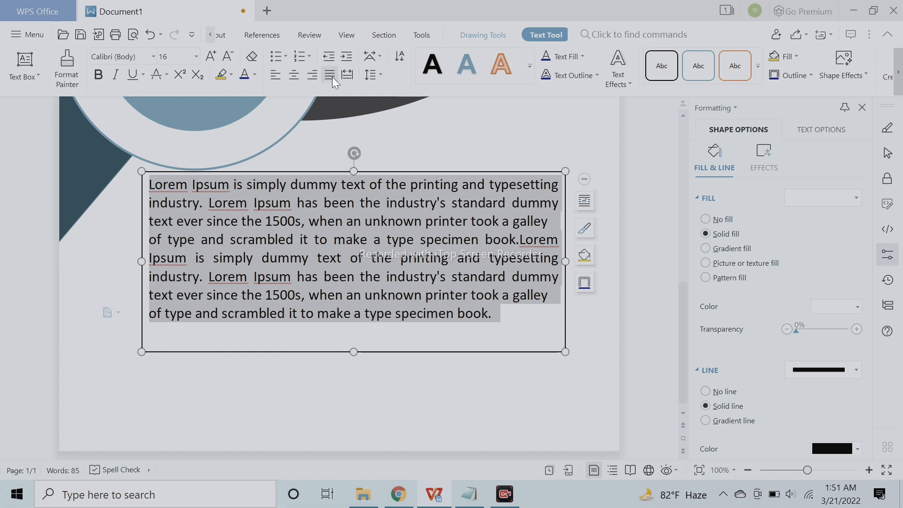
click(447, 313)
- Remove the outline of the Lorem Ipsum text box and shift the box slightly down the page
drag(789, 470, 779, 470)
drag(383, 329, 384, 329)
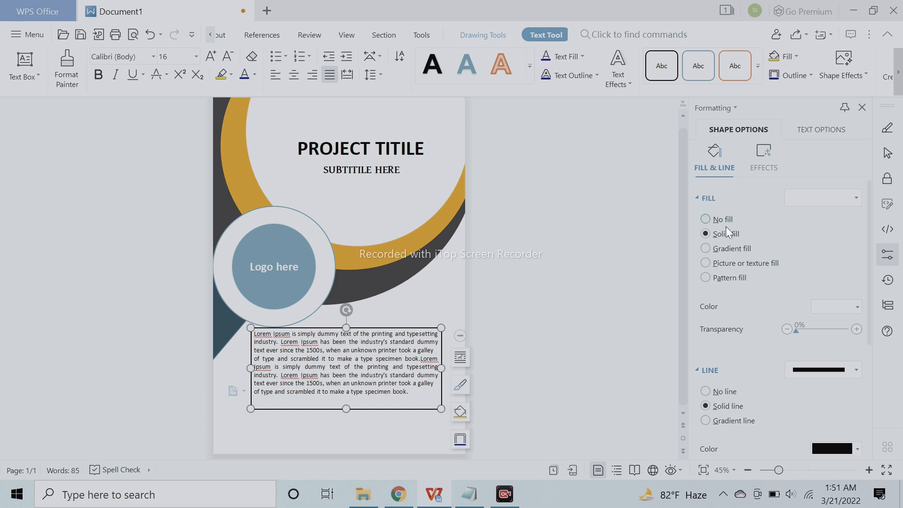
click(721, 393)
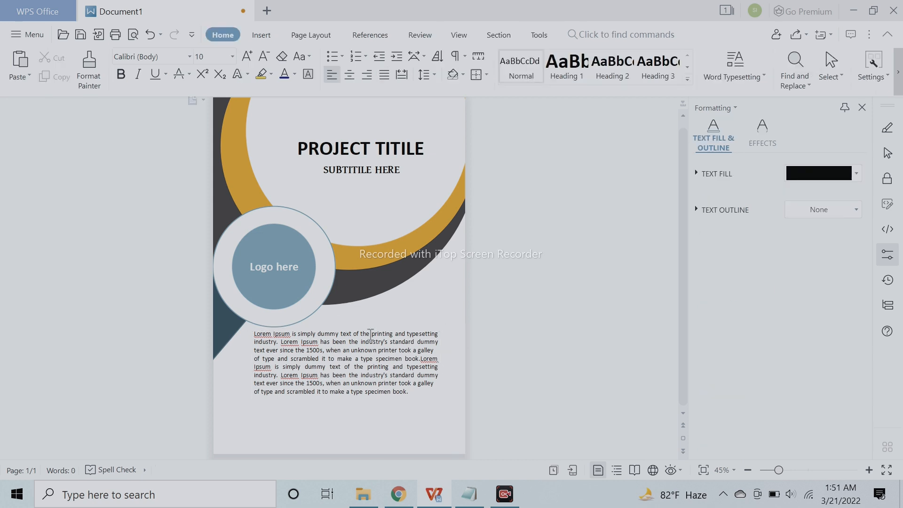
drag(387, 332, 389, 338)
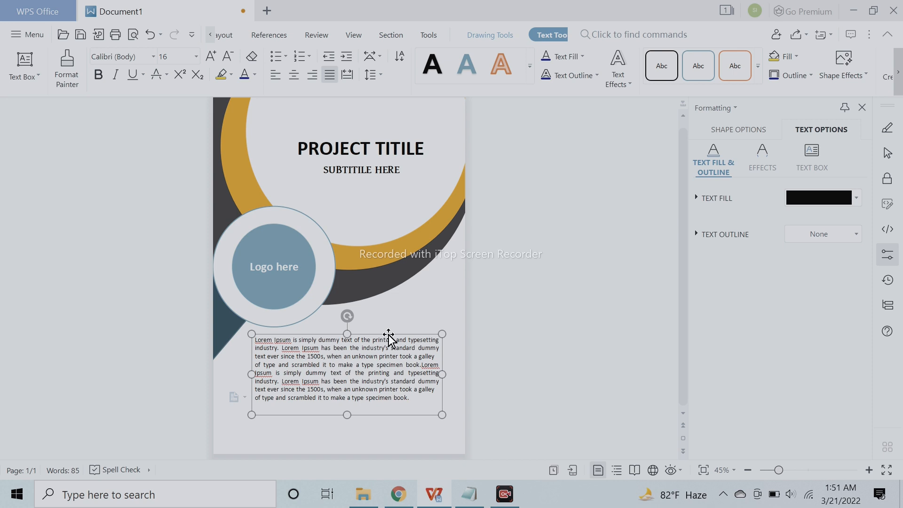
- Preview alternative fonts such as Adobe Garamond Pro, Arial and Book Antiqua on the body text, keeping Calibri
click(798, 470)
scroll(398, 227, down, 3)
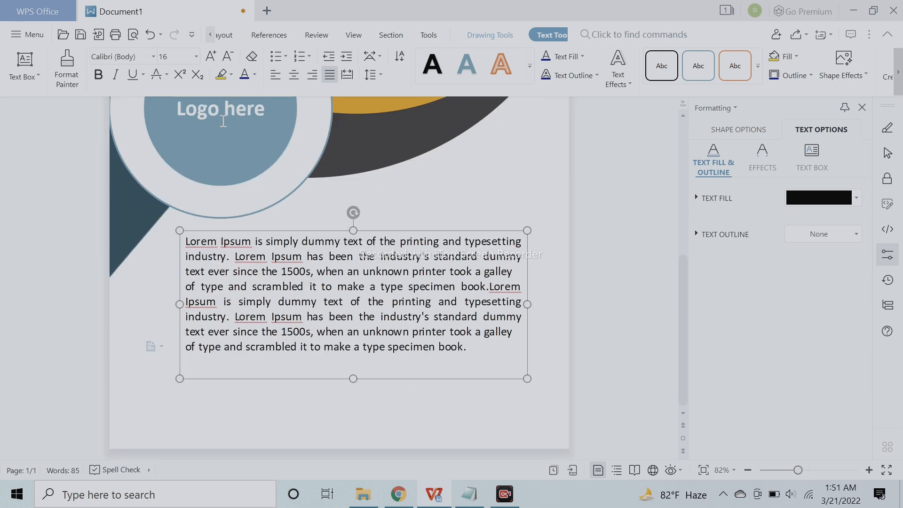
click(153, 57)
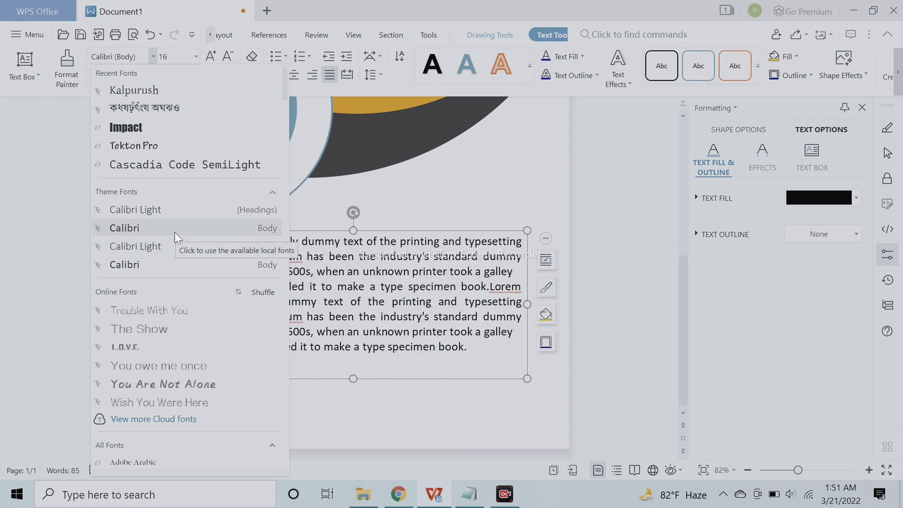
scroll(176, 228, down, 5)
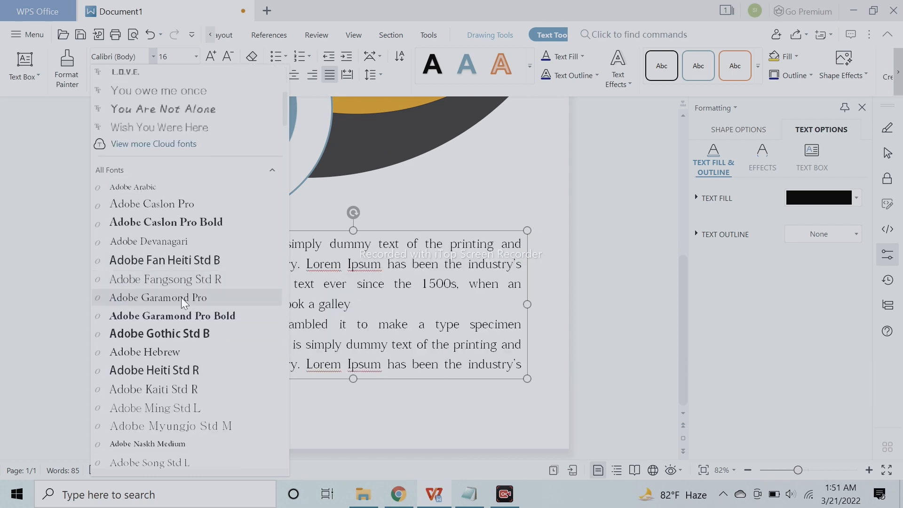
scroll(181, 297, down, 3)
scroll(182, 298, down, 2)
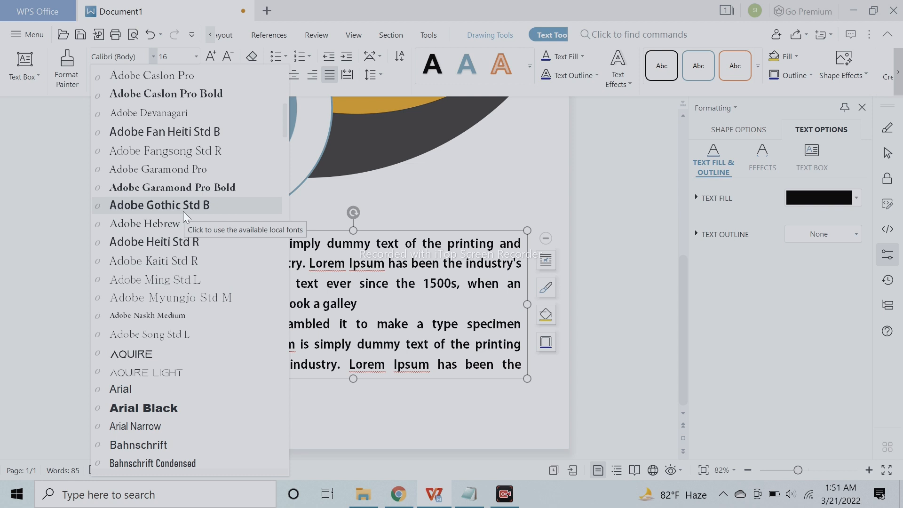
scroll(187, 316, down, 2)
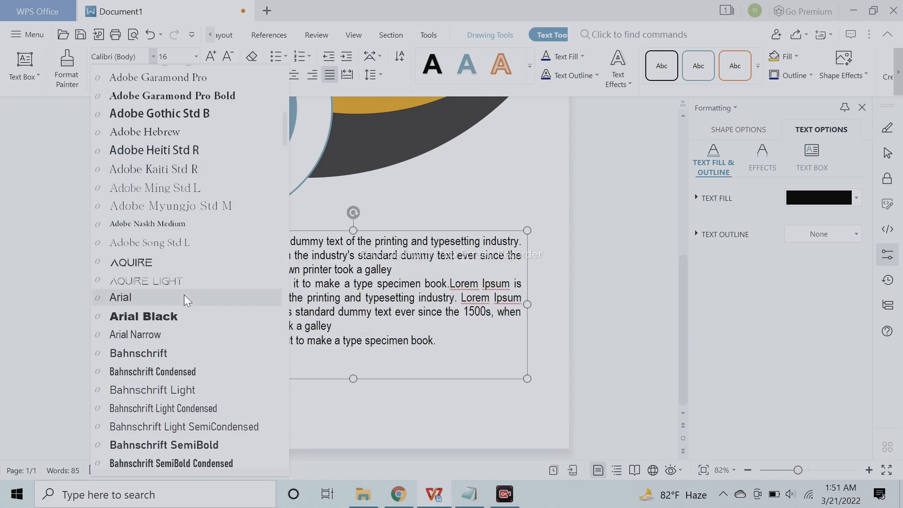
scroll(184, 295, down, 3)
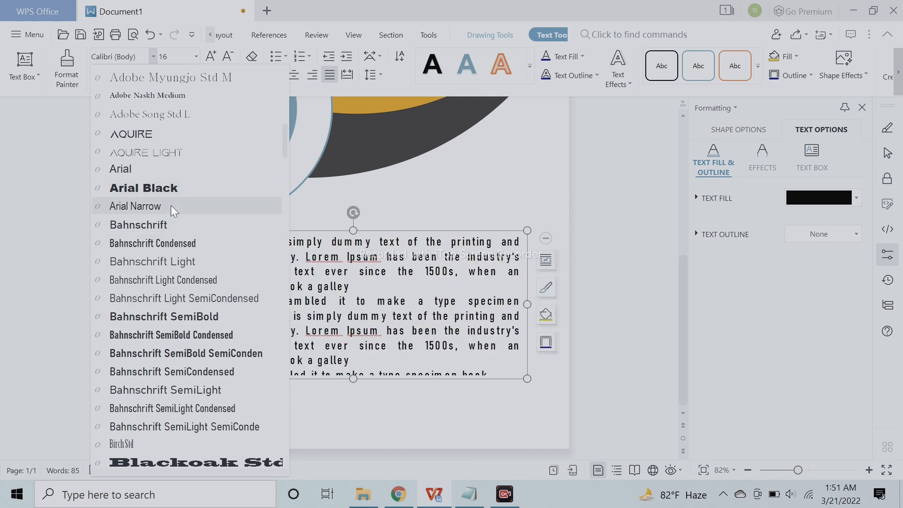
scroll(182, 214, down, 6)
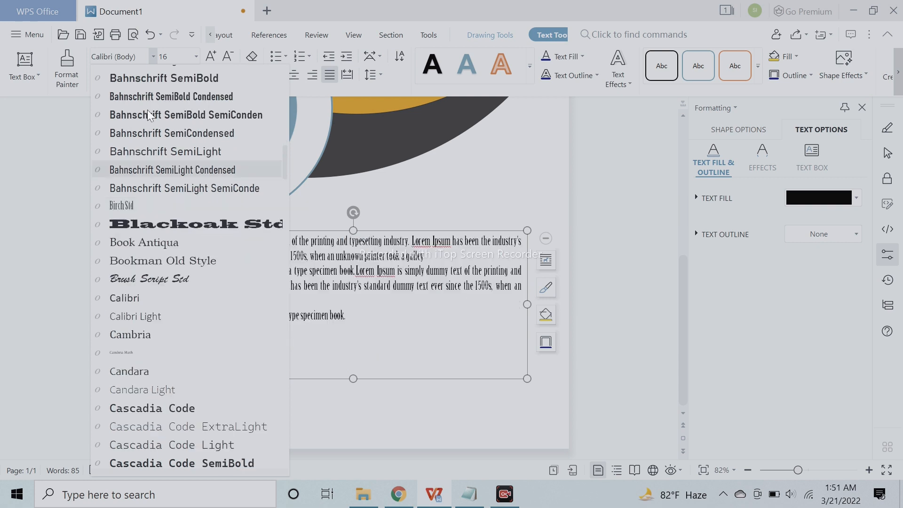
scroll(159, 141, down, 1)
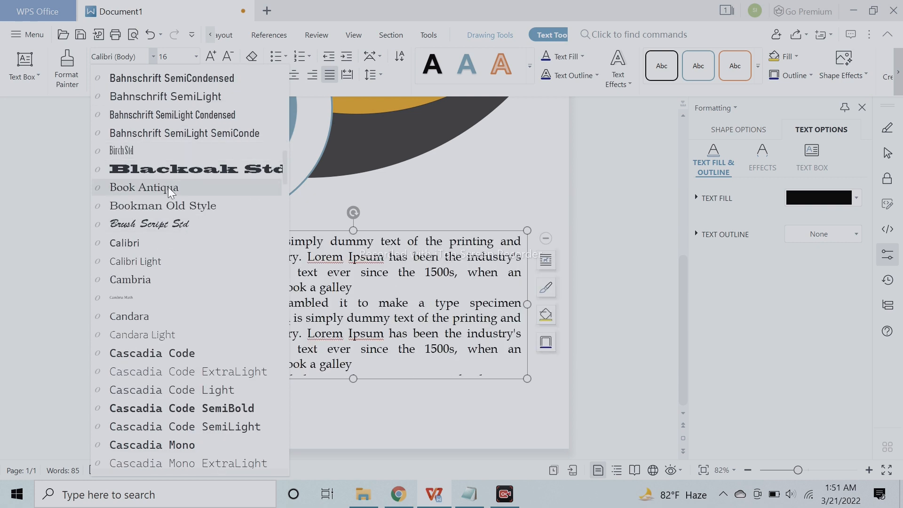
scroll(168, 188, down, 3)
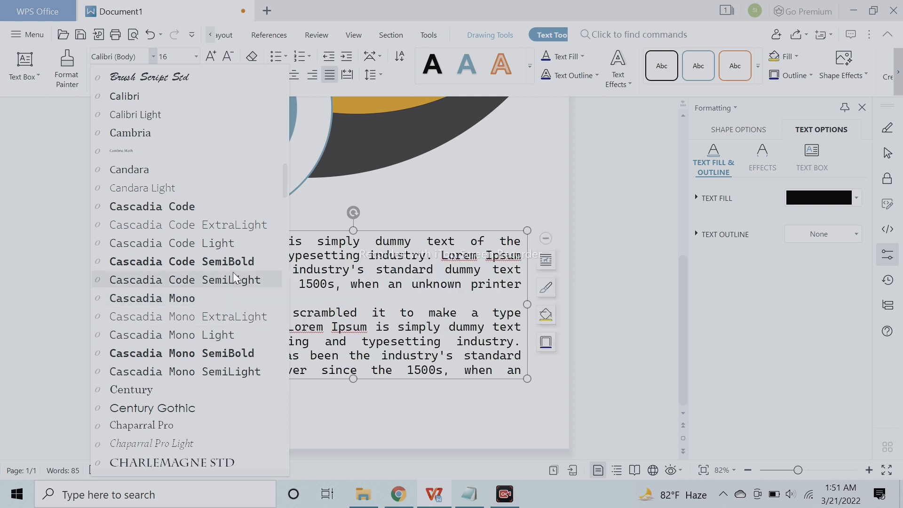
click(603, 298)
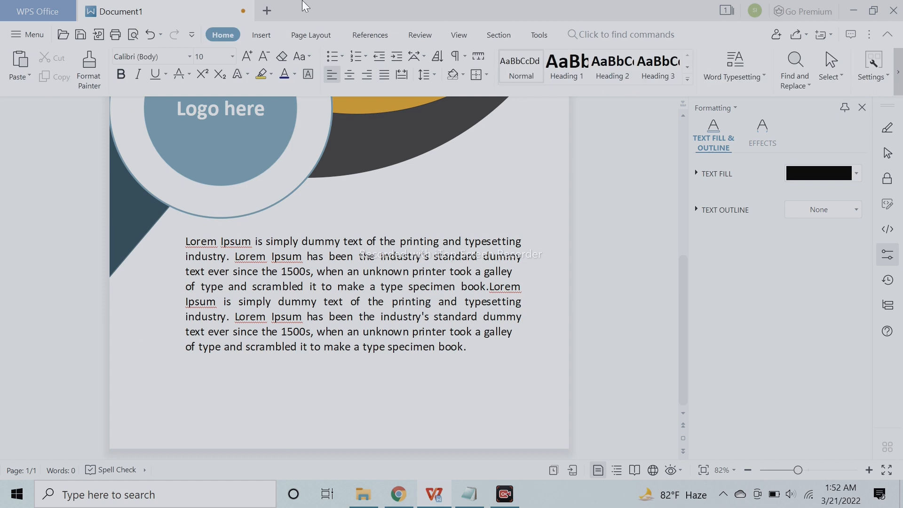
- Nudge the Lorem Ipsum text box slightly up and to the left, and turn off spell checking
click(379, 262)
drag(402, 232, 398, 223)
click(574, 227)
click(111, 470)
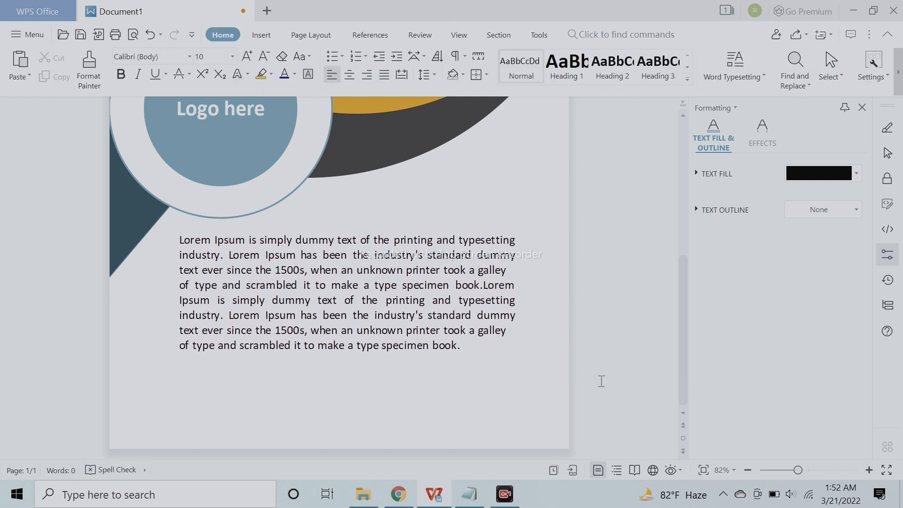
- Insert a small, narrow text box near the page's lower-left corner and enter a "Gmail :" label followed by the contact's e-mail address
click(260, 35)
click(217, 80)
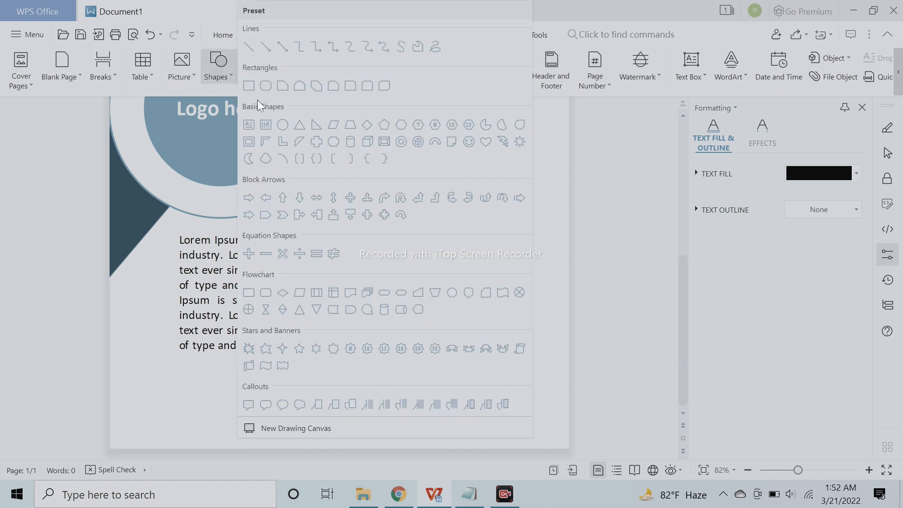
click(251, 128)
drag(147, 416, 290, 435)
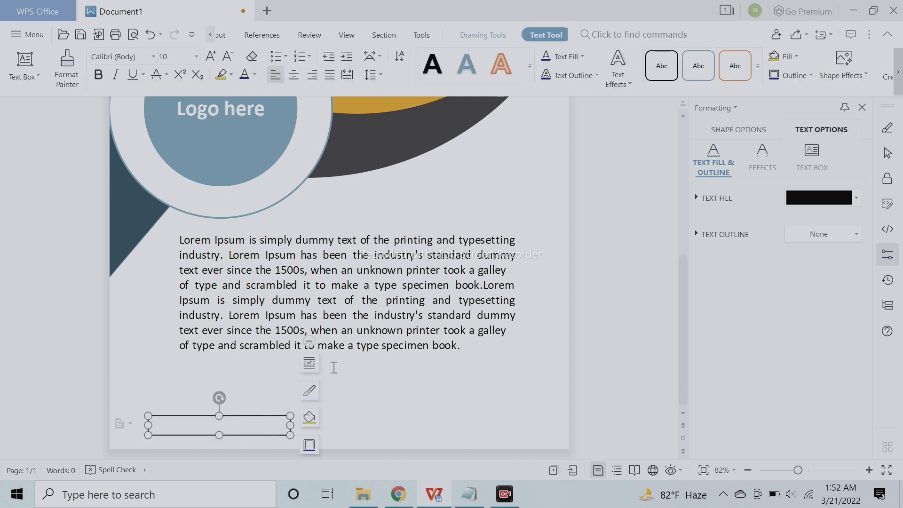
text(gmail.com)
click(483, 399)
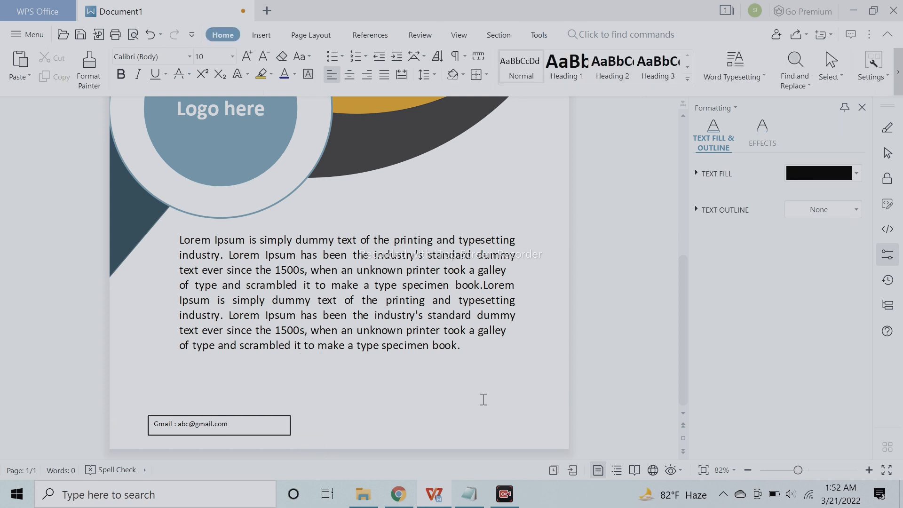
- Narrow the Gmail text box slightly and make its text 12 pt, centred and bold
click(288, 425)
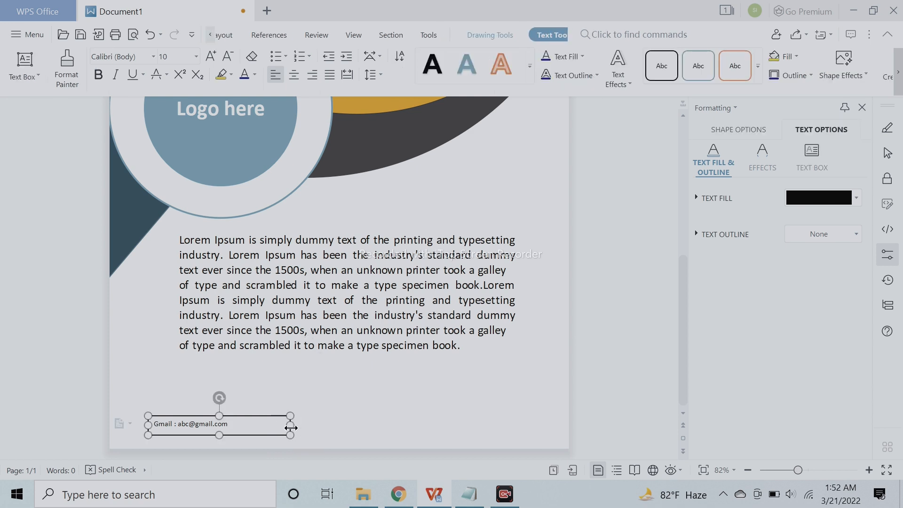
drag(277, 426, 275, 425)
key(ctrl+a)
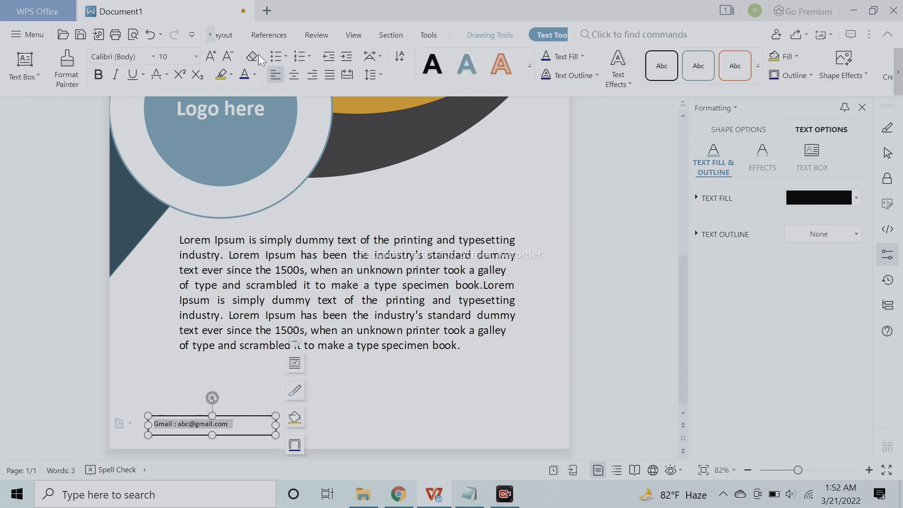
click(212, 60)
click(213, 60)
click(213, 60)
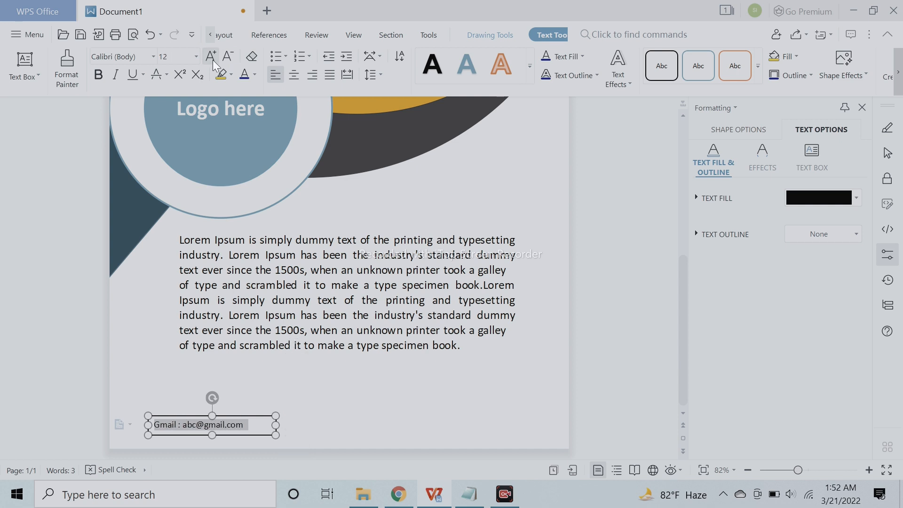
click(295, 75)
click(98, 74)
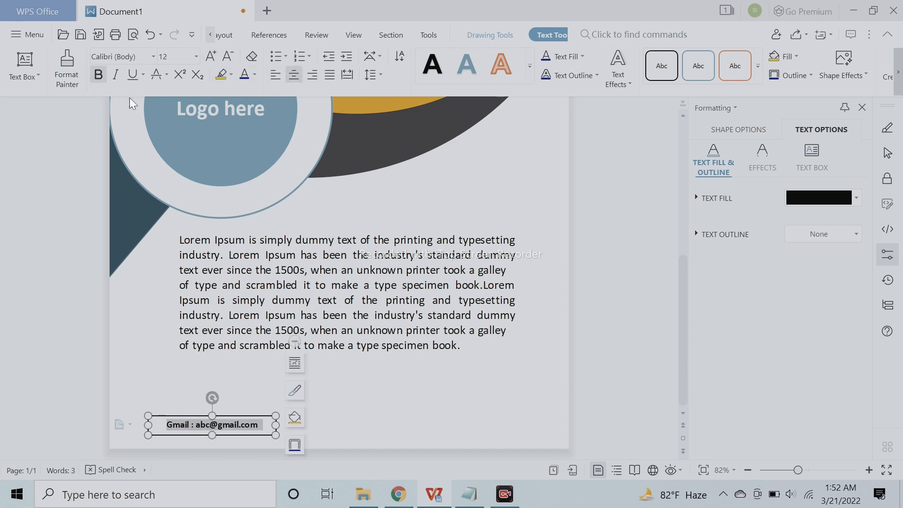
- Duplicate the Gmail text box beside the original and replace its text with a "Phone :" label and the contact's phone number
click(308, 416)
click(254, 426)
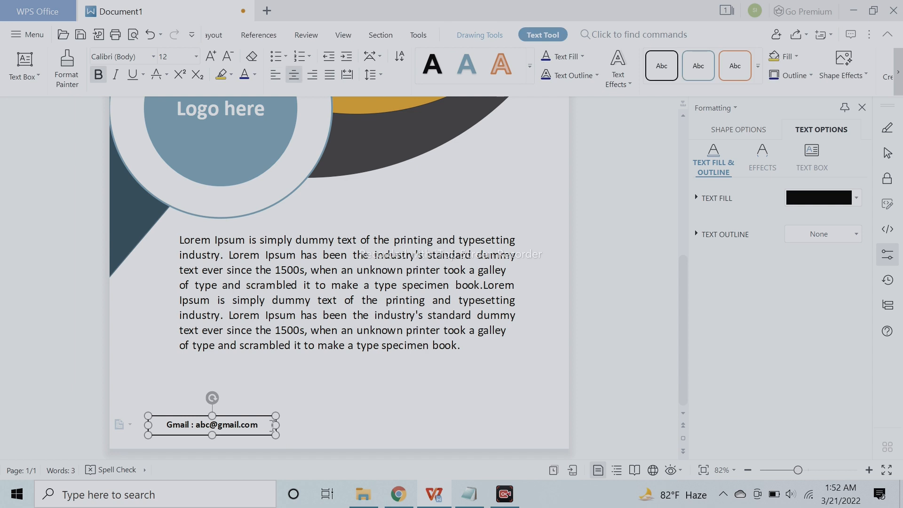
drag(262, 436, 398, 434)
double_click(313, 426)
key(ctrl+a)
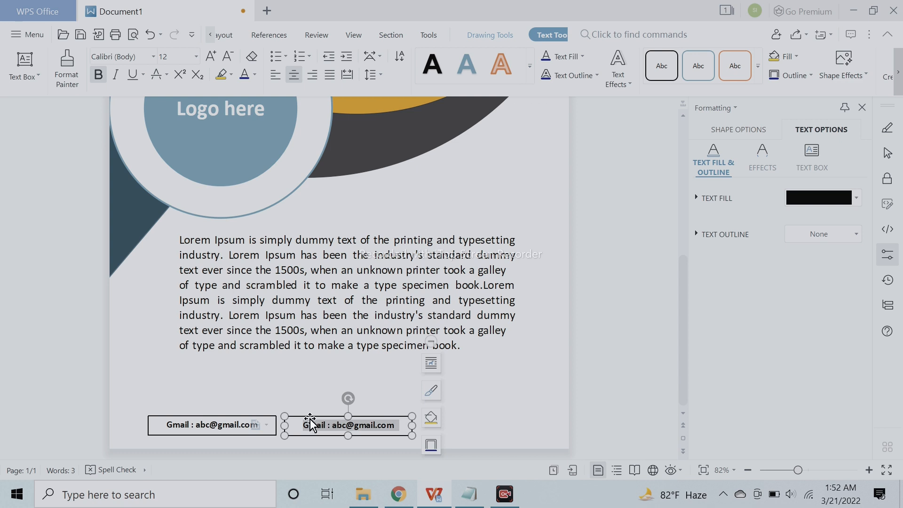
text(p)
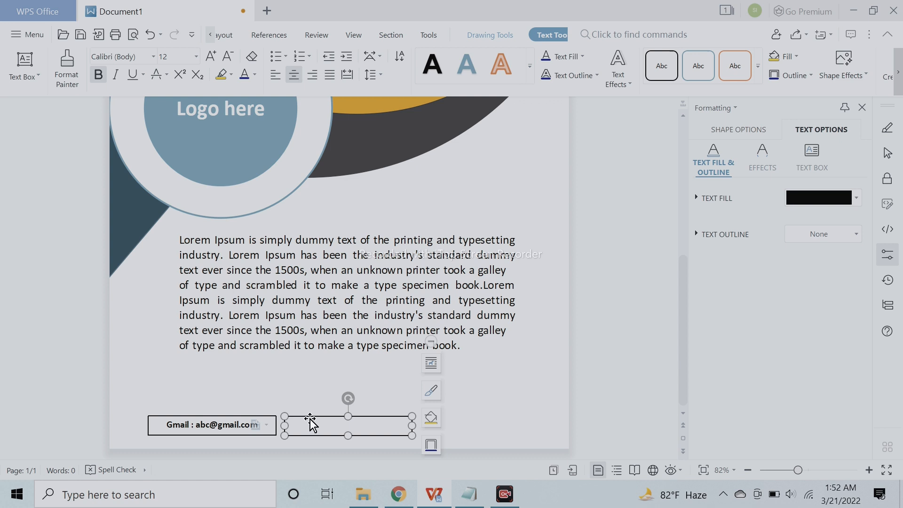
click(484, 416)
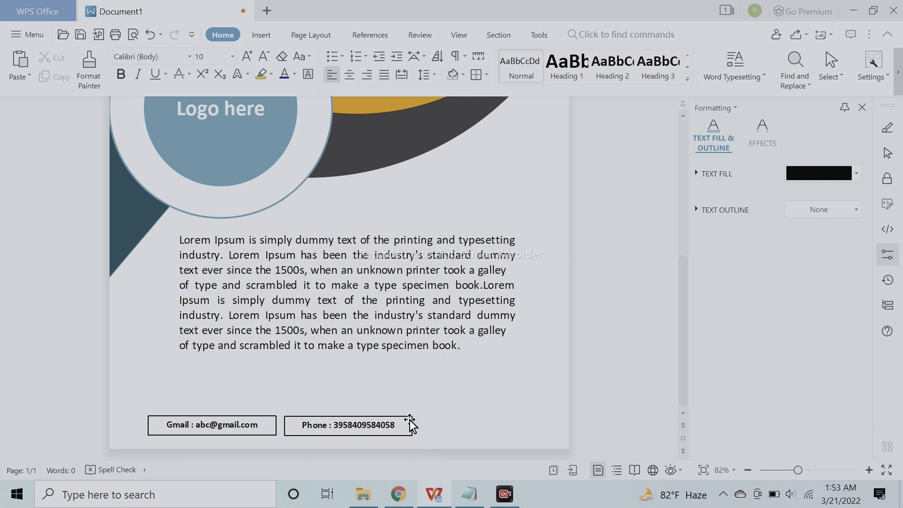
- Duplicate the phone box beside it, replace the text with "Adress here : Bangladesh", and nudge it level with the other boxes
click(409, 418)
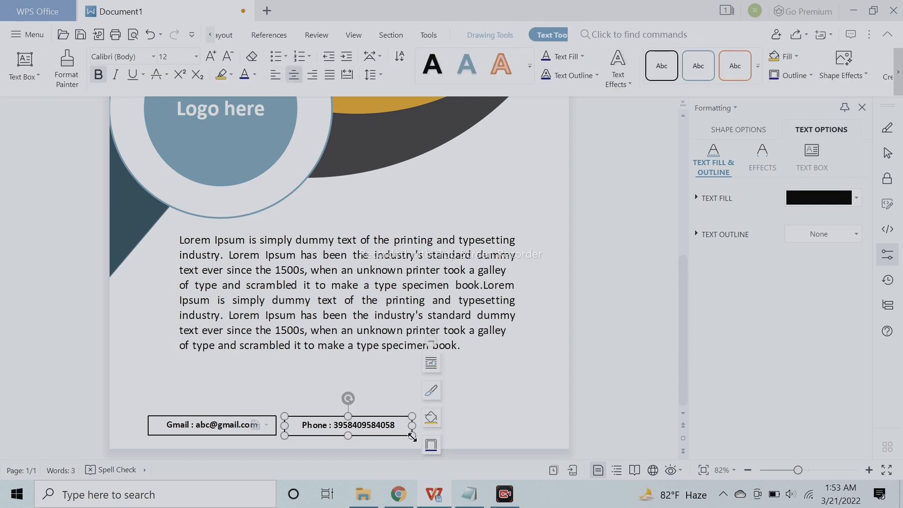
drag(398, 438, 433, 425)
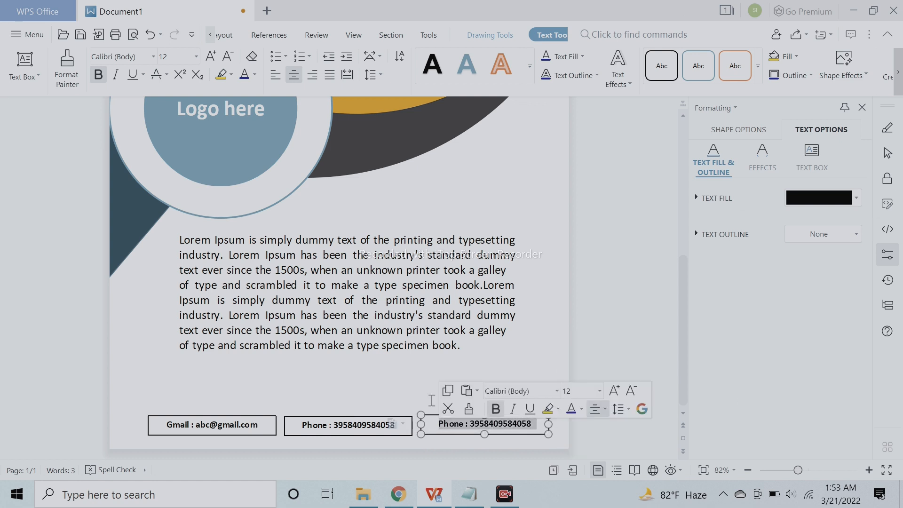
text(Adress h)
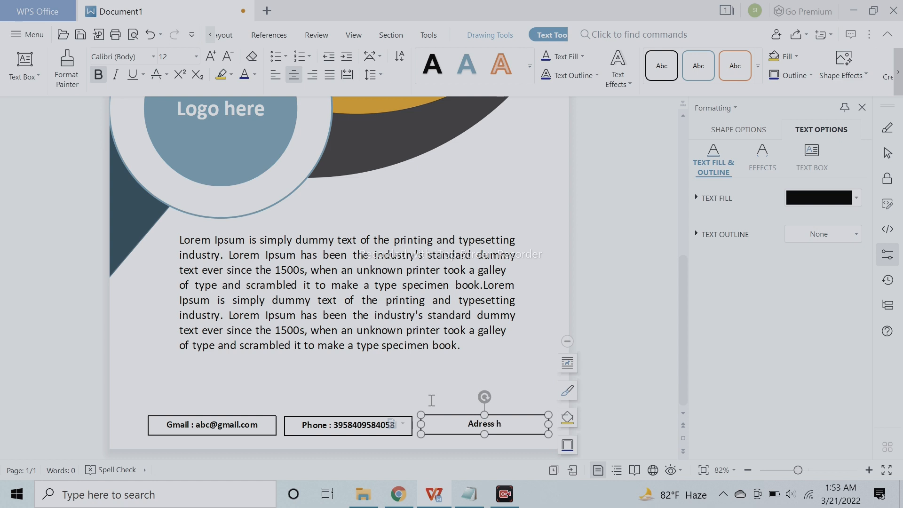
text(ere : Bangladesh)
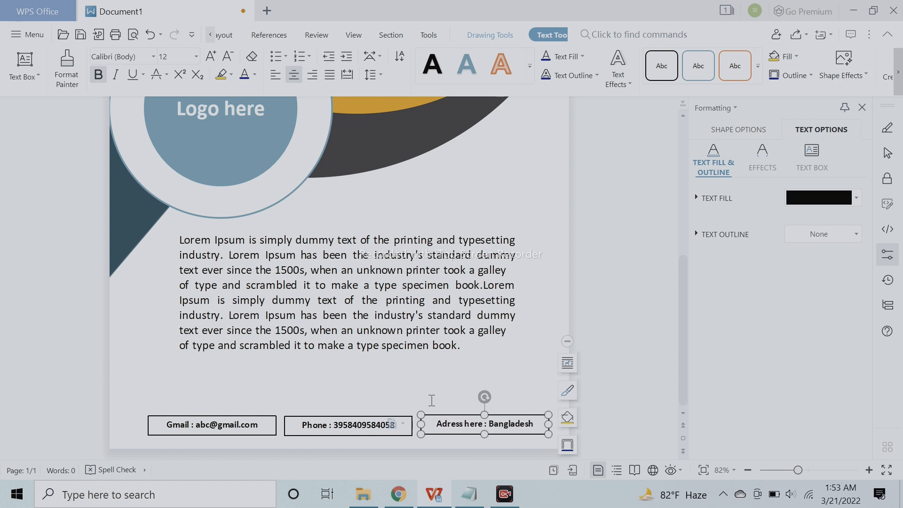
click(431, 358)
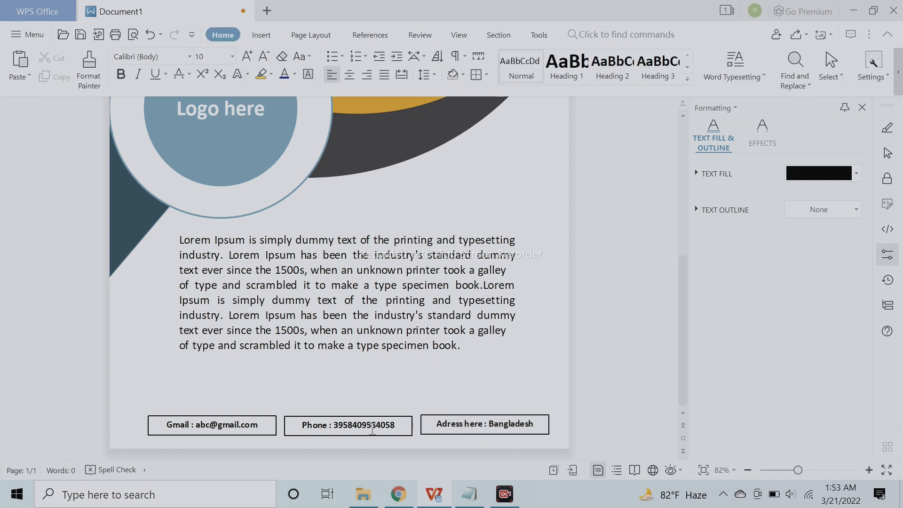
click(441, 422)
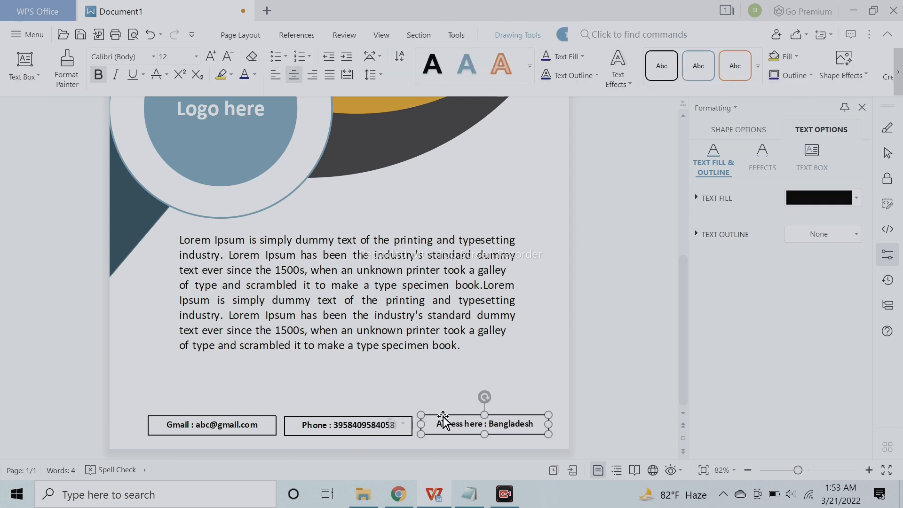
click(586, 397)
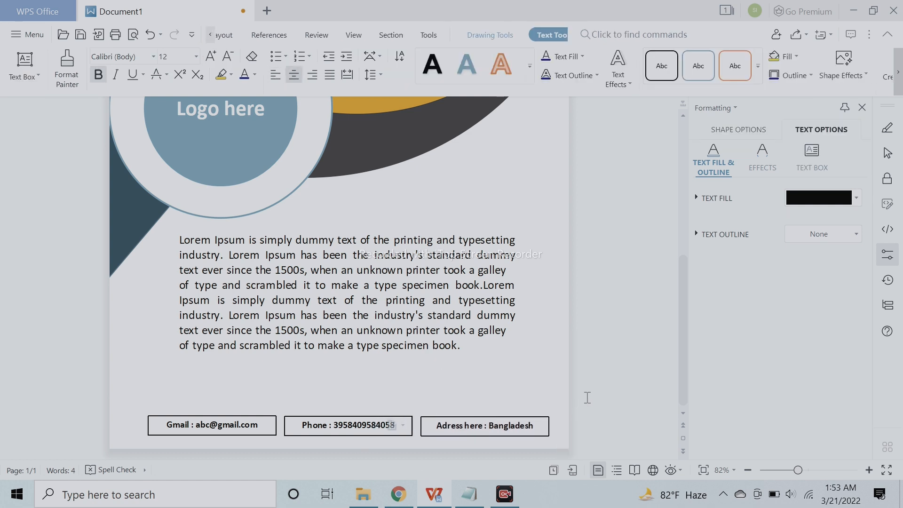
- Group the three contact text boxes along the page's lower edge
click(482, 420)
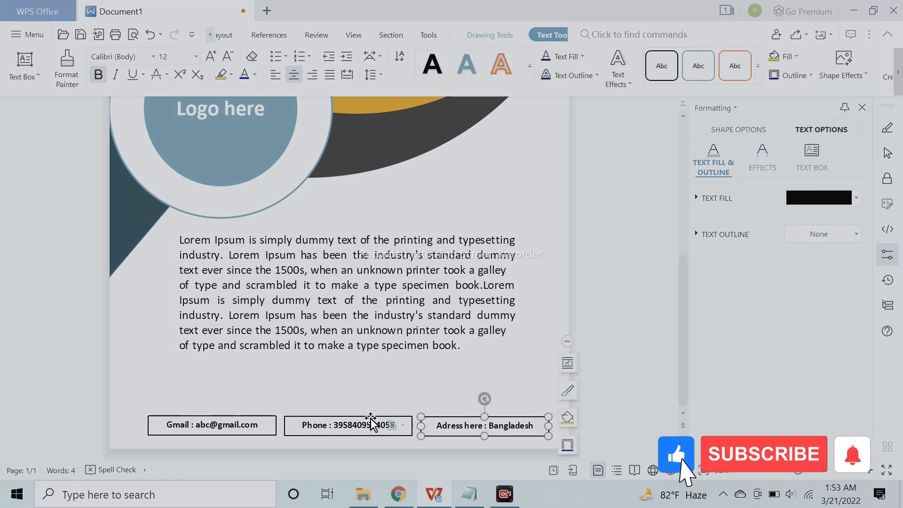
shift+click(370, 418)
shift+click(252, 423)
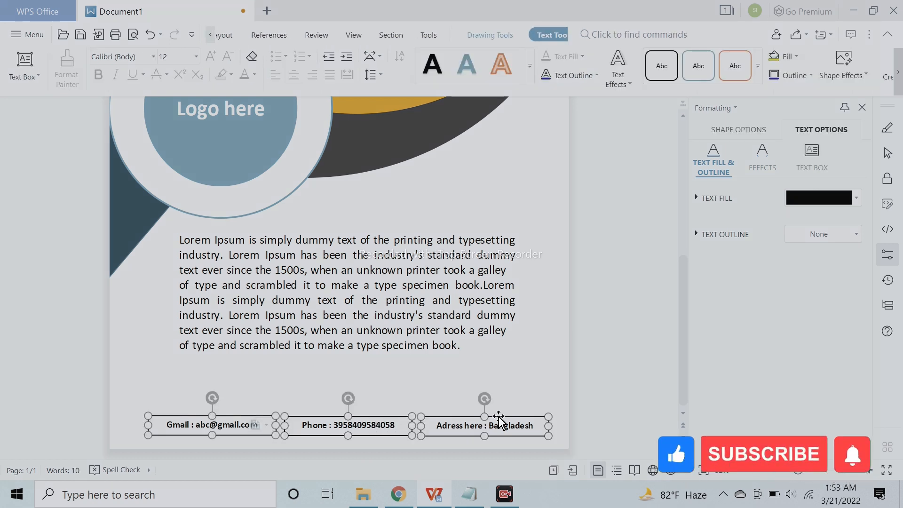
click(539, 383)
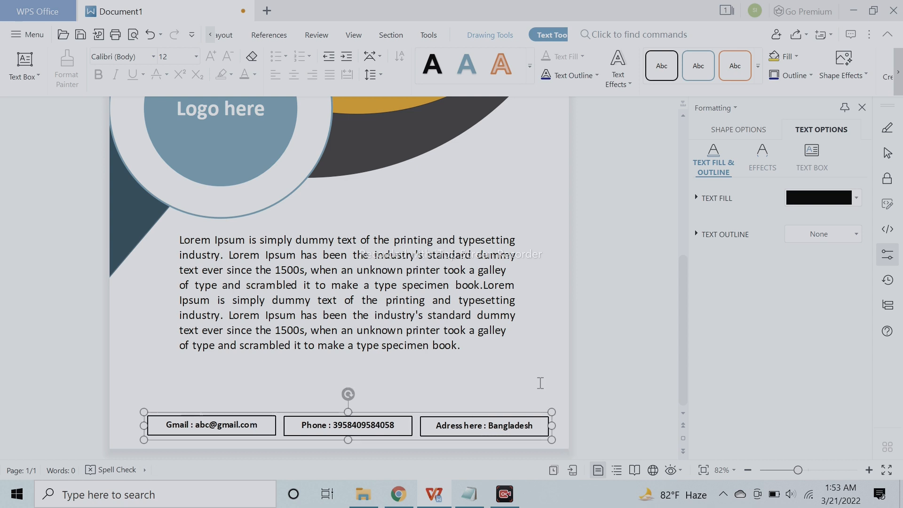
- Nudge the contact group slightly left and up on the page
key(Left)
key(Left)
key(Left)
key(Left)
key(Up)
key(Up)
key(Up)
key(Up)
click(584, 407)
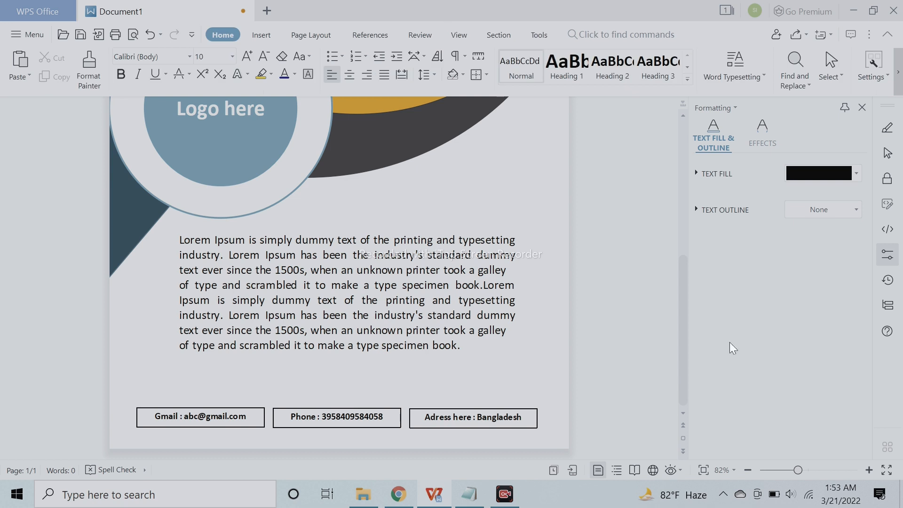
- Try a gradient fill on the Gmail box alone and return it to a solid fill
click(492, 413)
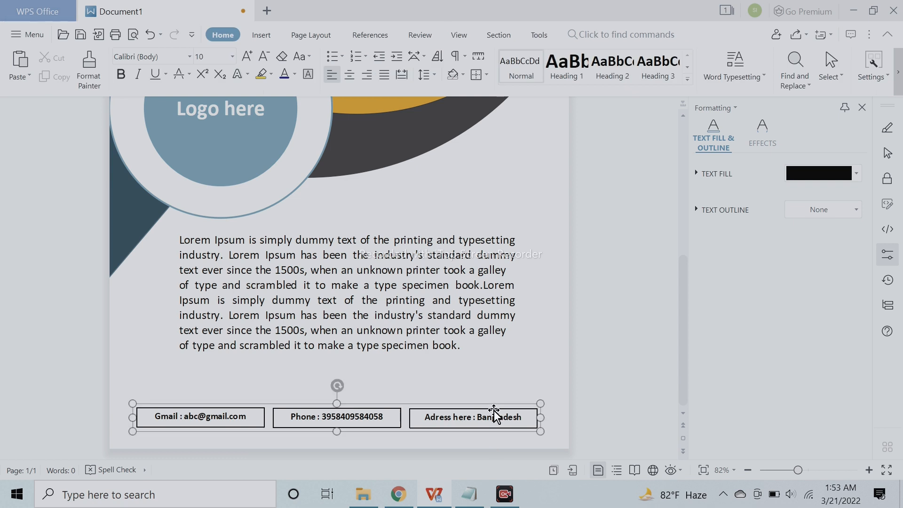
click(236, 410)
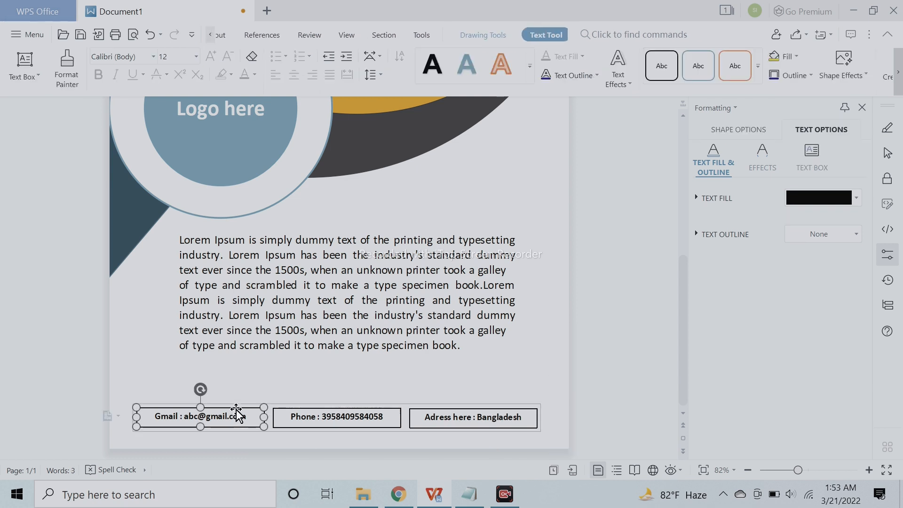
click(741, 129)
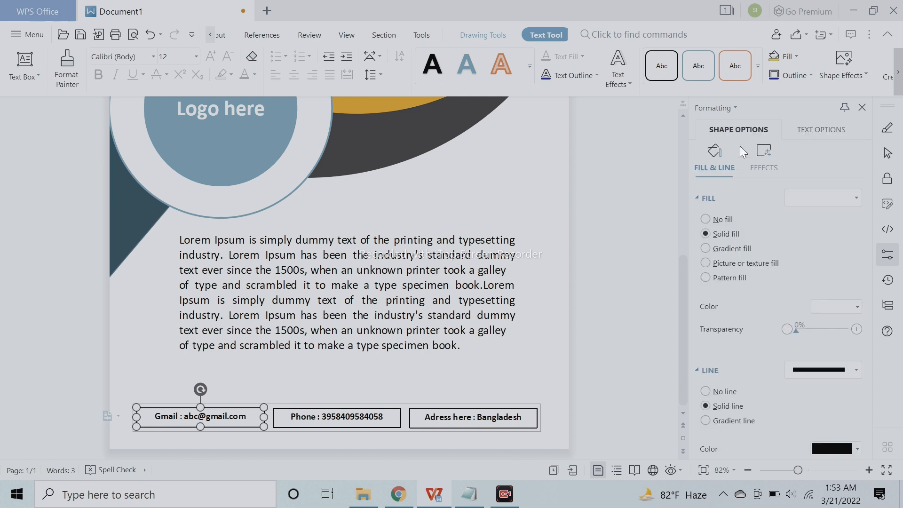
click(733, 246)
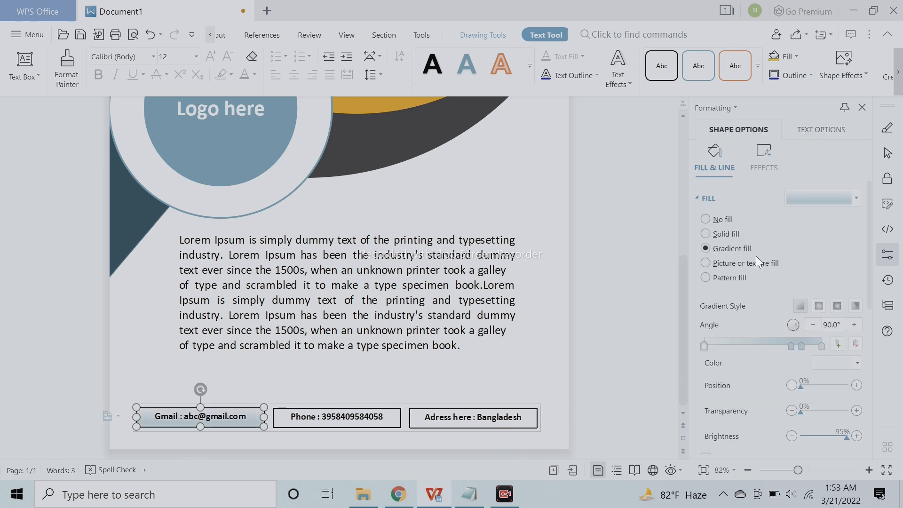
click(725, 231)
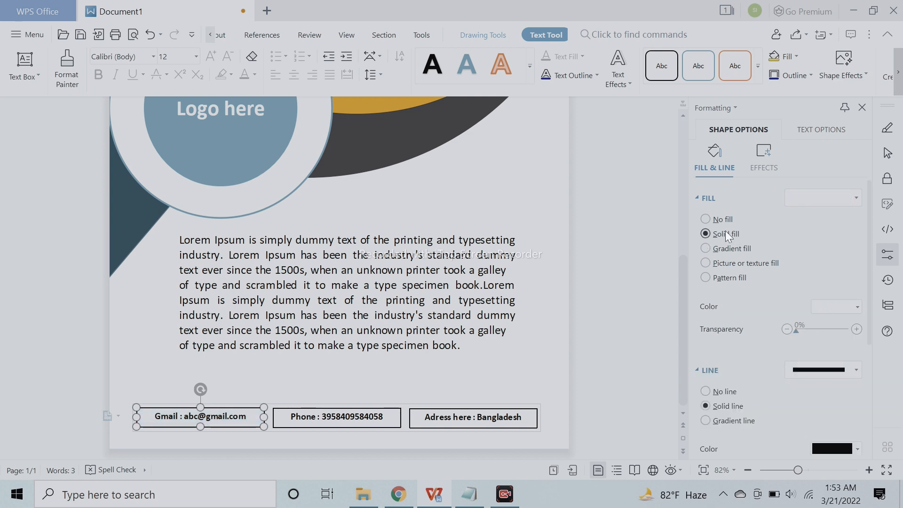
click(730, 246)
click(729, 236)
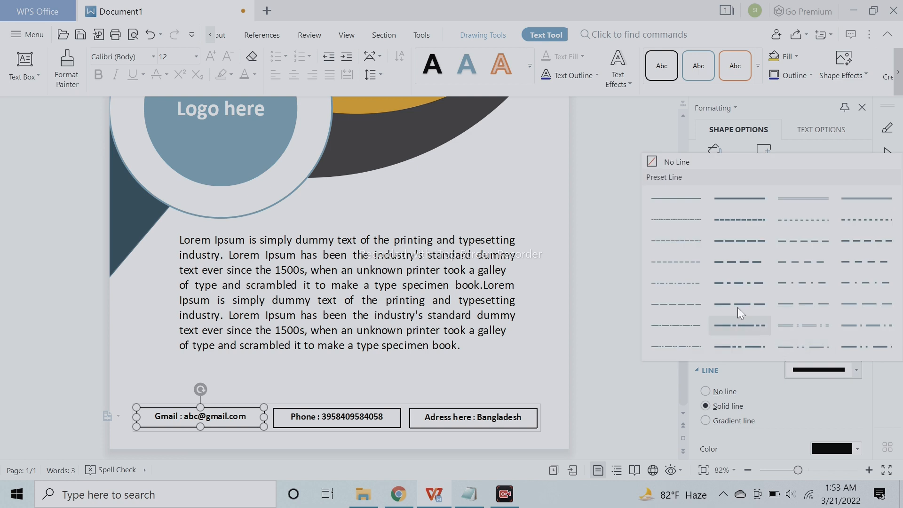
- Fill the Gmail box with a solid light orange theme colour
click(811, 376)
click(837, 306)
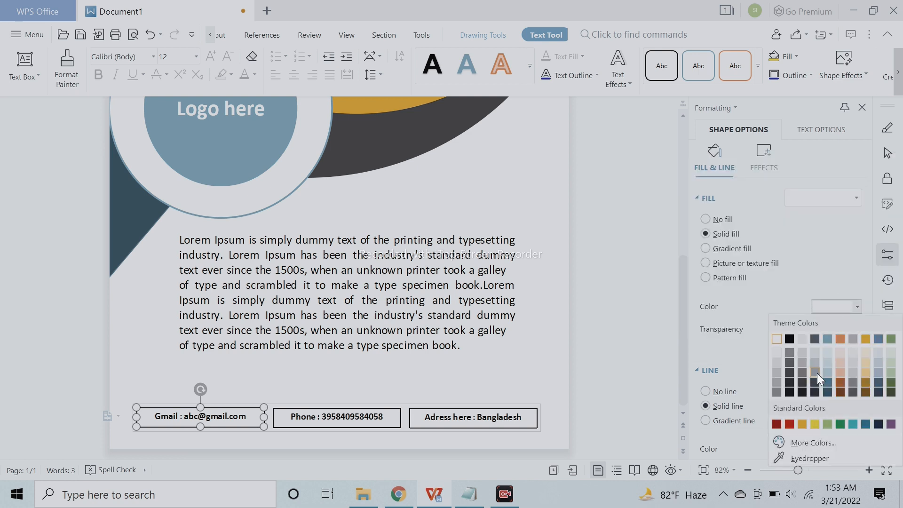
click(842, 374)
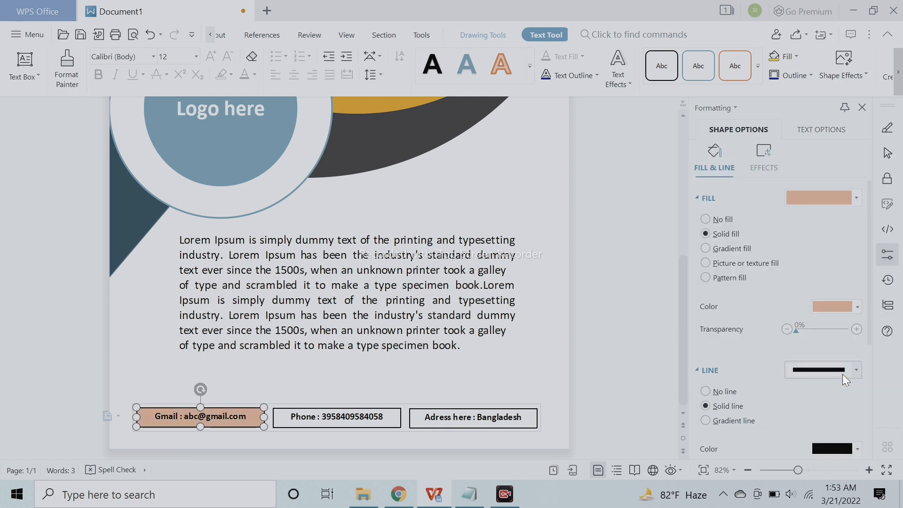
click(714, 372)
click(539, 373)
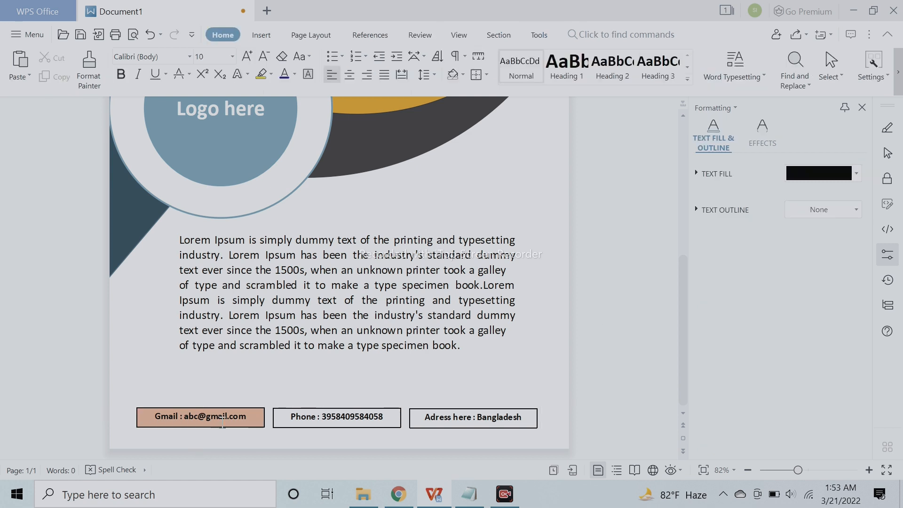
- Try a gradient fill on the whole contact group, and set all three boxes to a solid fill
click(233, 413)
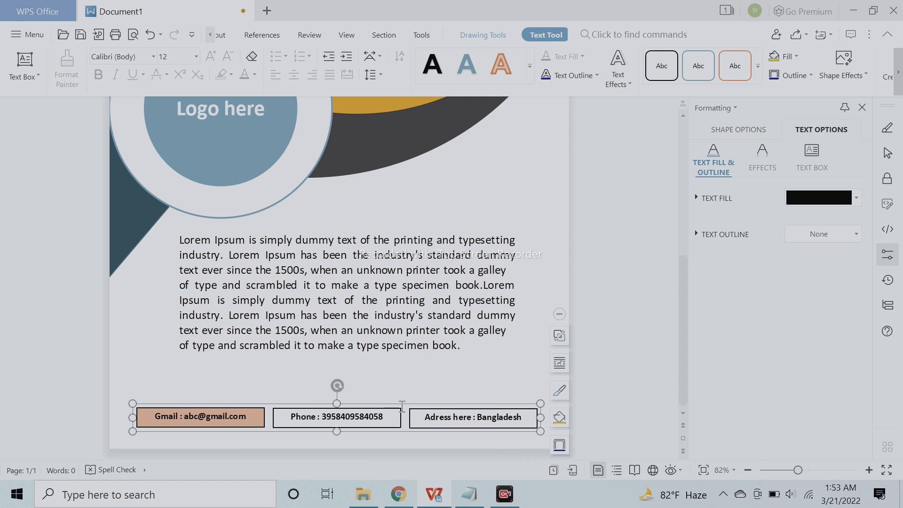
click(741, 134)
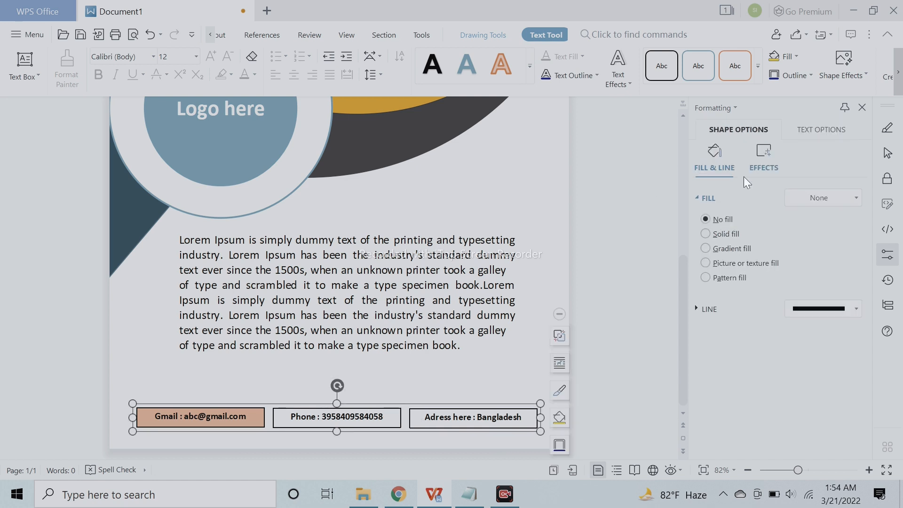
click(734, 234)
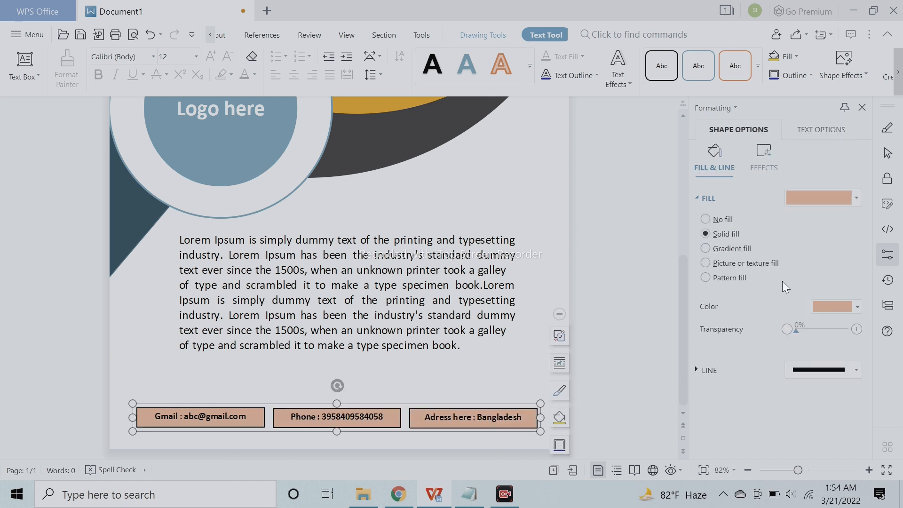
click(746, 250)
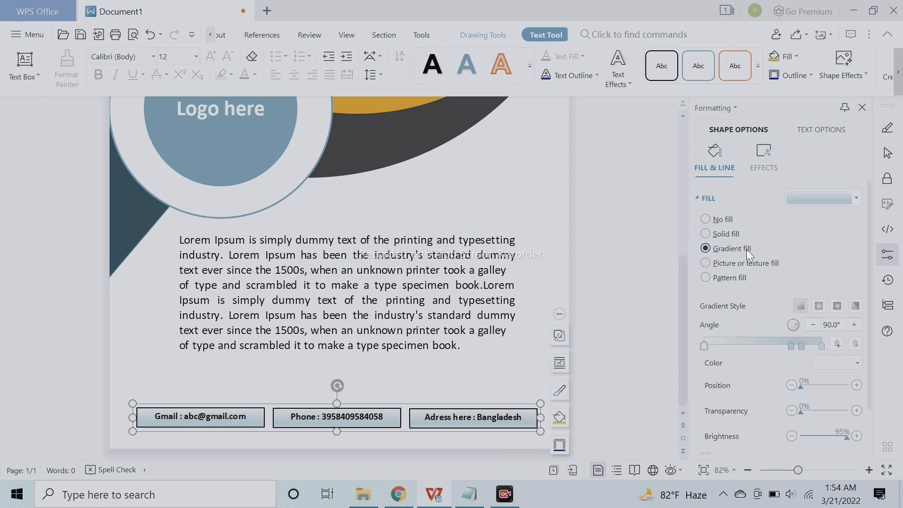
click(736, 235)
- Colour the grouped contact boxes golden orange after trying dark orange, and remove their outlines
click(830, 307)
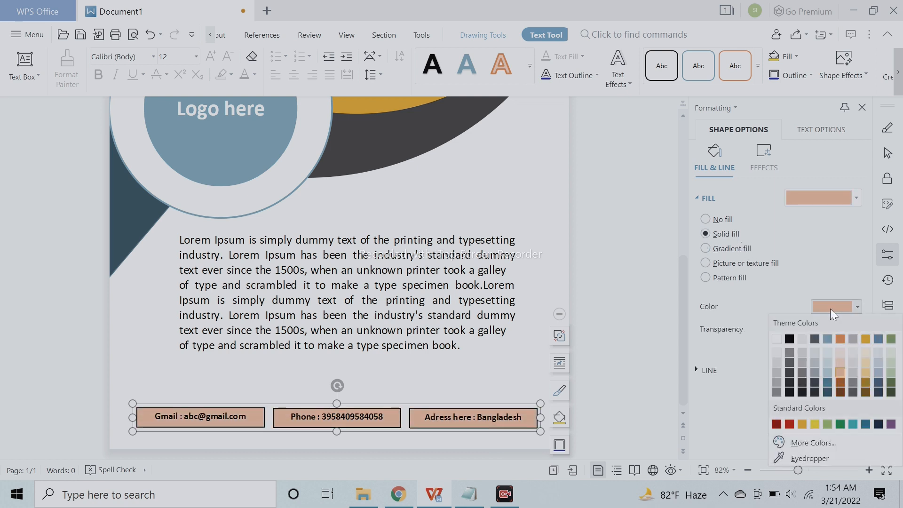
click(841, 380)
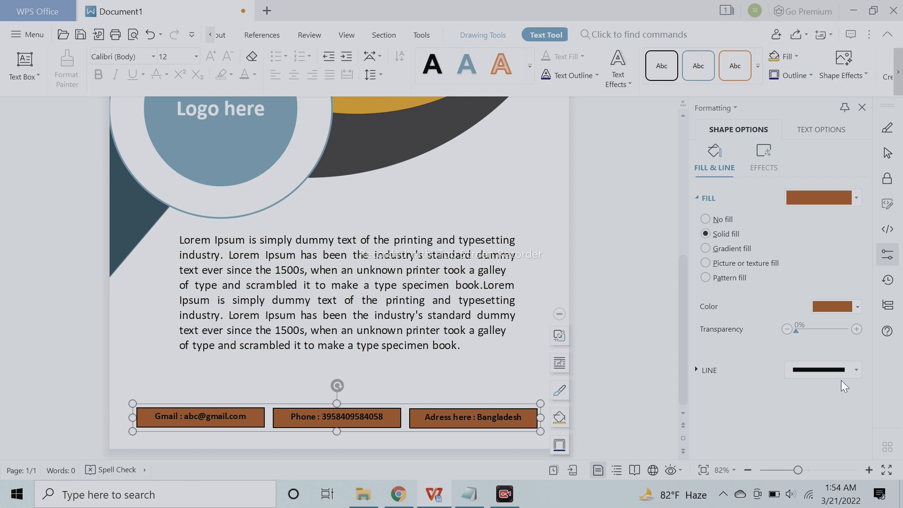
click(831, 308)
click(806, 425)
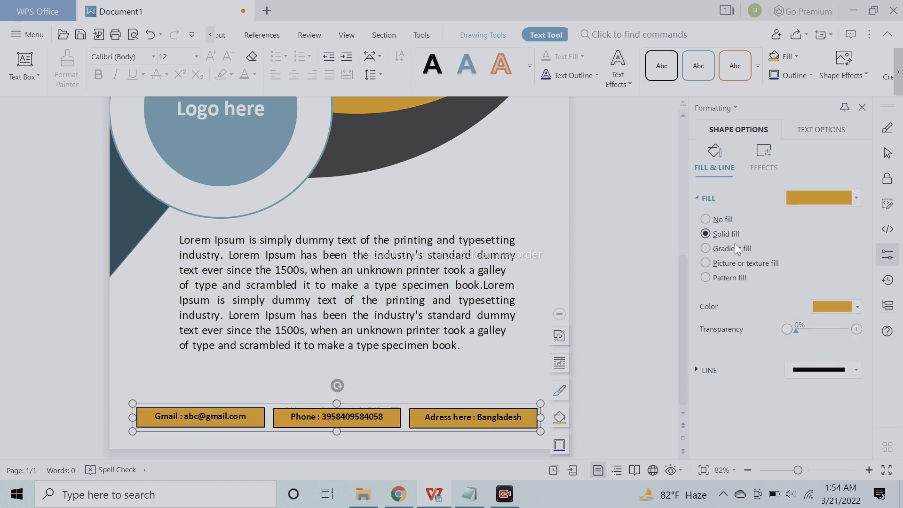
click(689, 370)
click(724, 392)
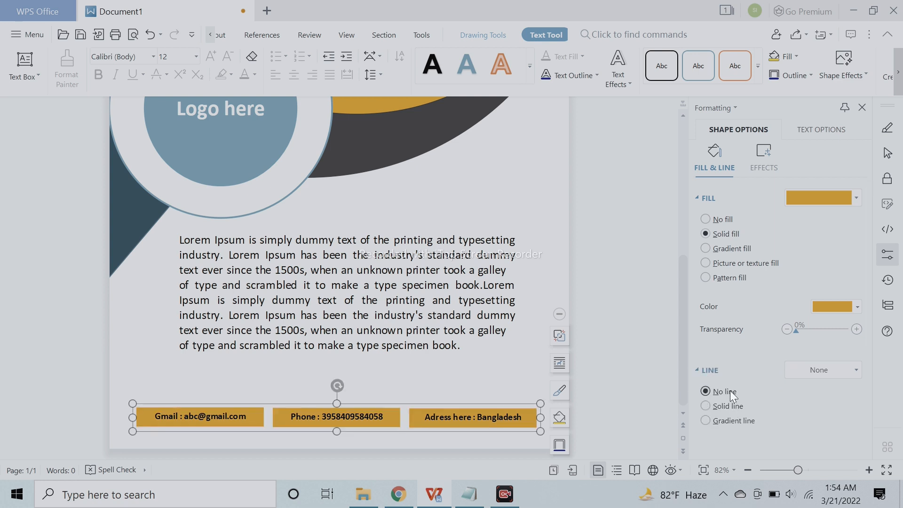
- Add an outer shadow towards the lower right of the contact boxes, with 63% transparency and 102% size
click(755, 162)
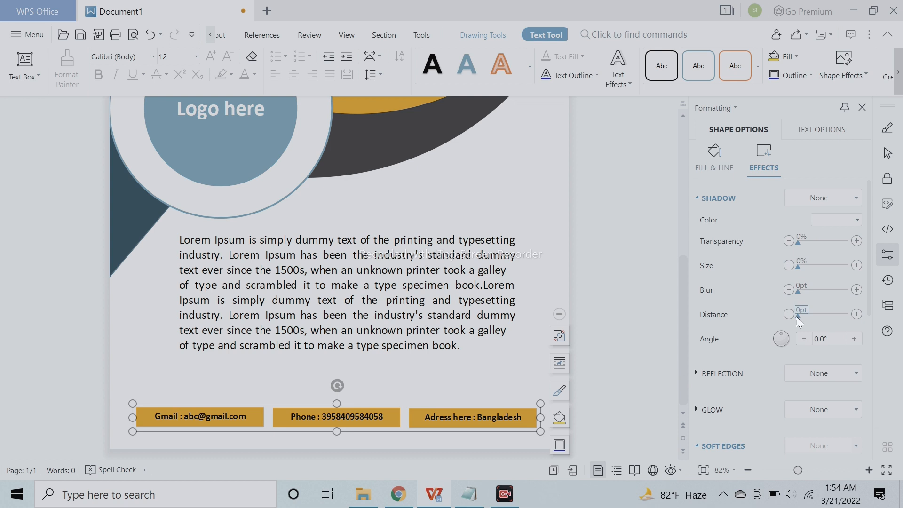
click(829, 201)
click(806, 278)
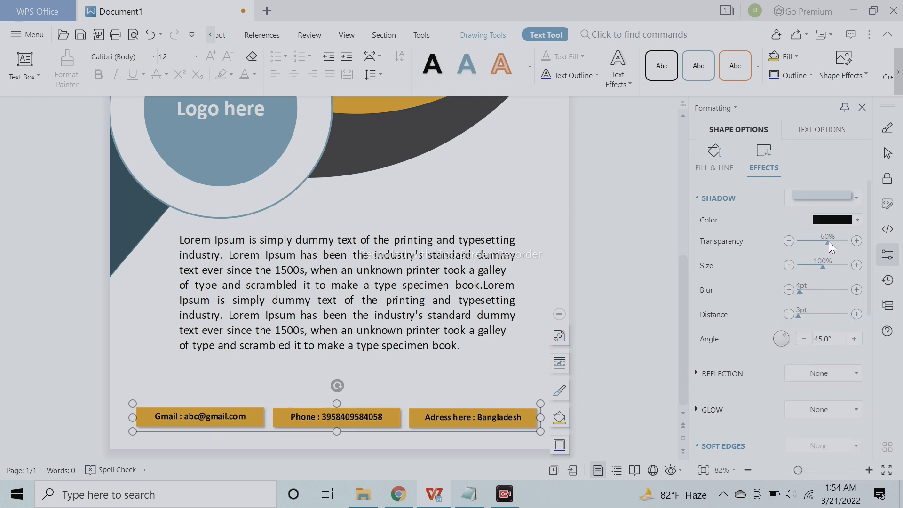
drag(821, 266, 823, 269)
click(856, 265)
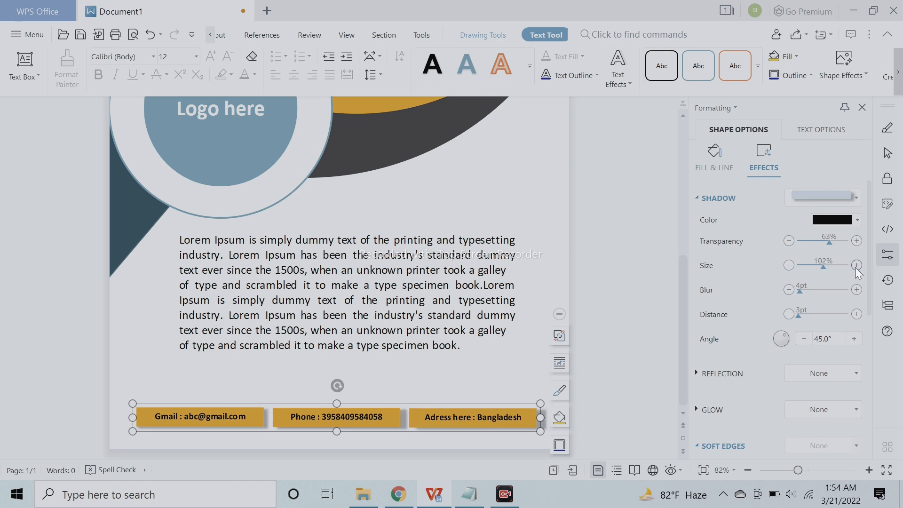
- Reduce the size of the contact boxes' shadow slightly and adjust its blur
click(790, 266)
drag(797, 292, 802, 292)
click(585, 317)
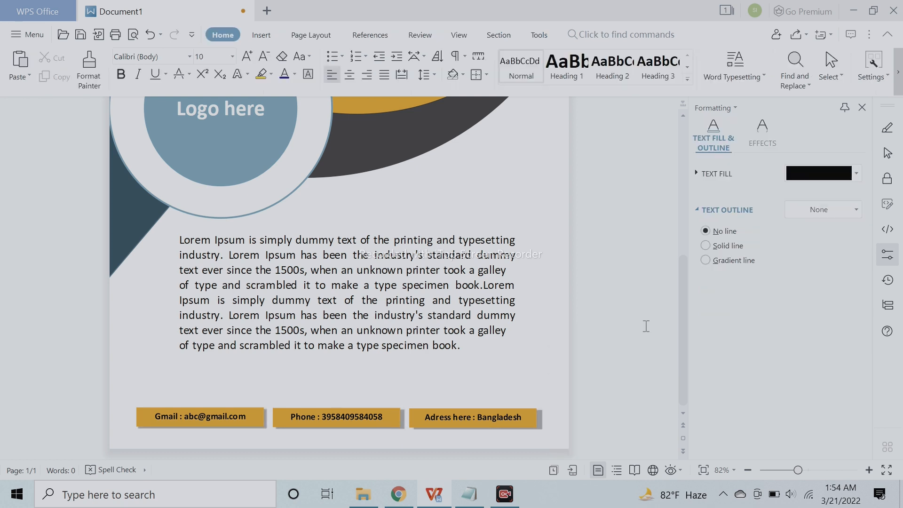
- Group the white, golden and dark large circles, try bringing the group forward, and undo that last reordering
scroll(611, 386, up, 3)
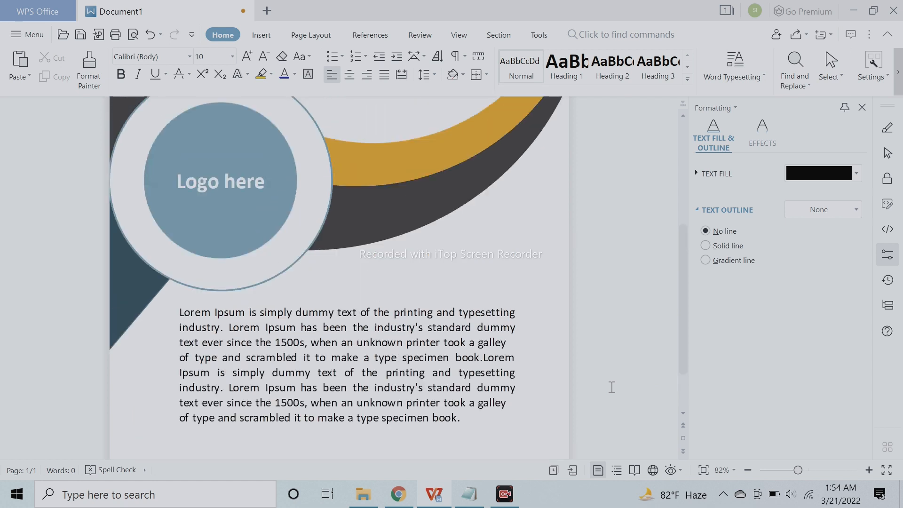
scroll(611, 386, up, 3)
click(305, 224)
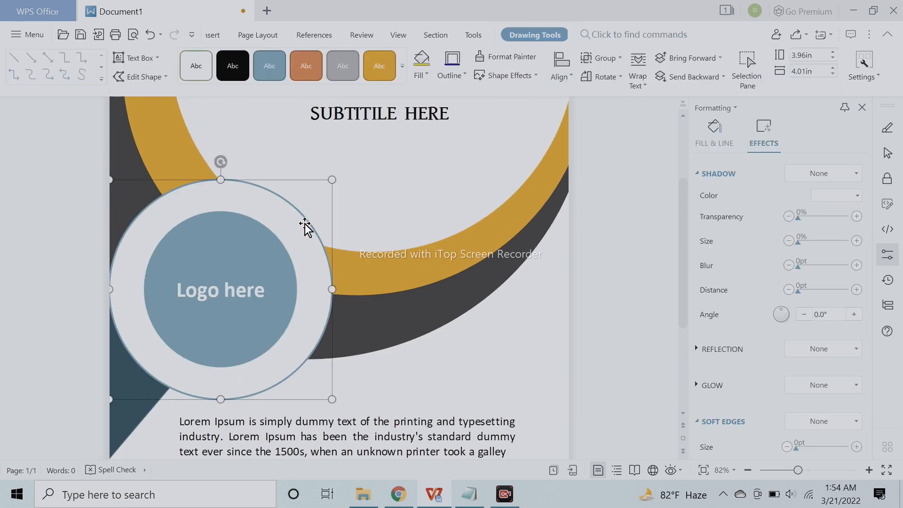
click(482, 189)
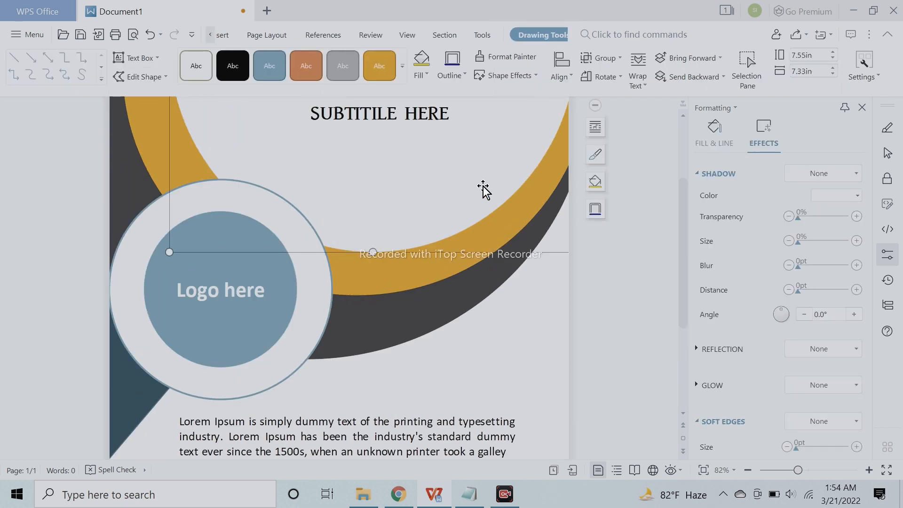
shift+click(437, 304)
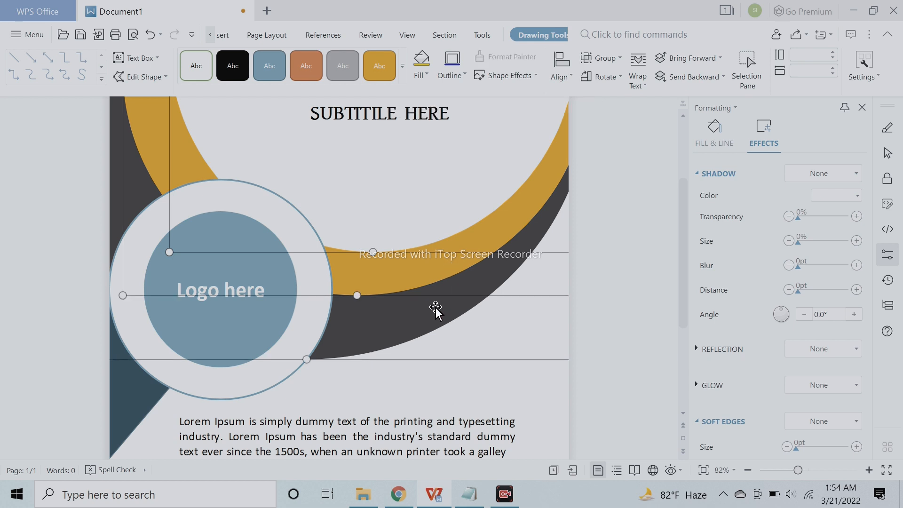
click(574, 107)
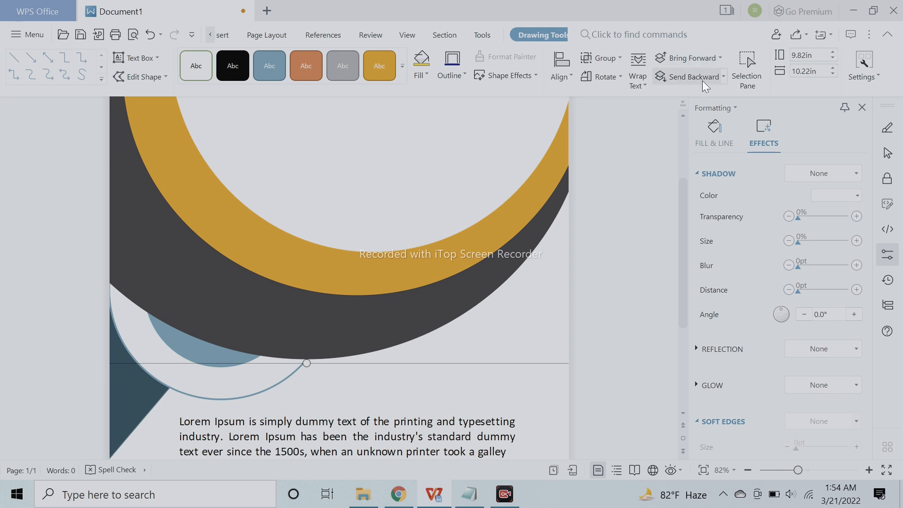
click(159, 39)
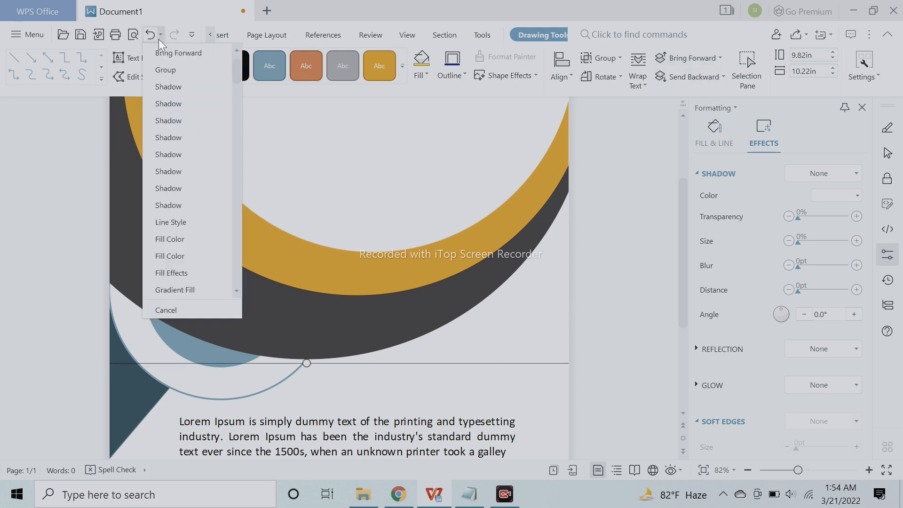
click(153, 37)
scroll(383, 246, down, 5)
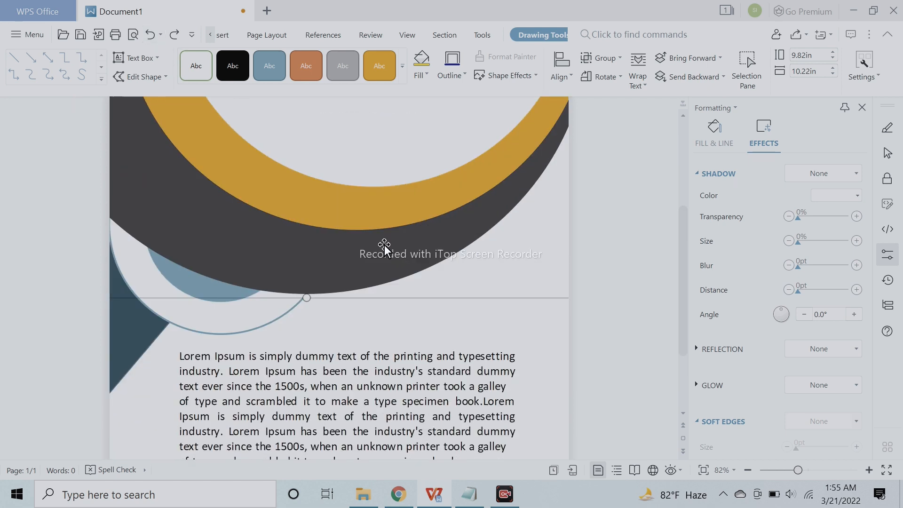
- Try bringing the white logo ring forward over the grouped circles, and send it backward again
click(257, 329)
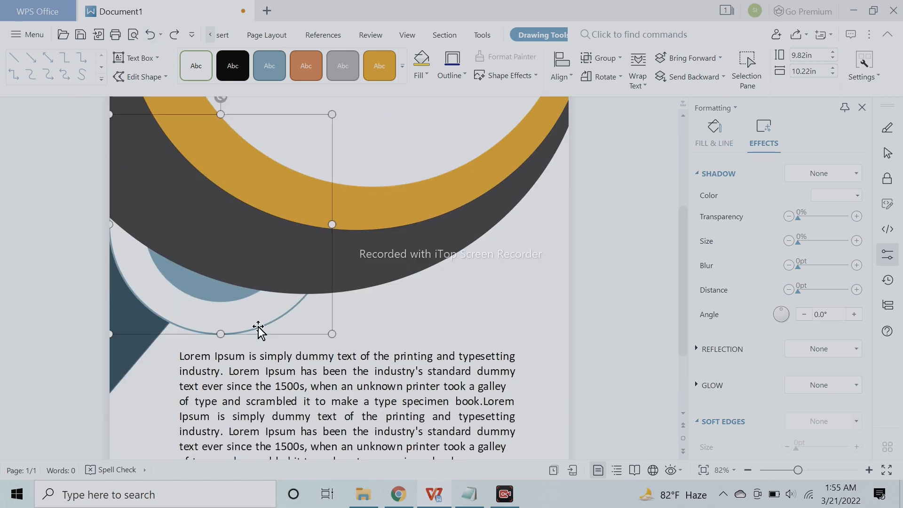
click(690, 64)
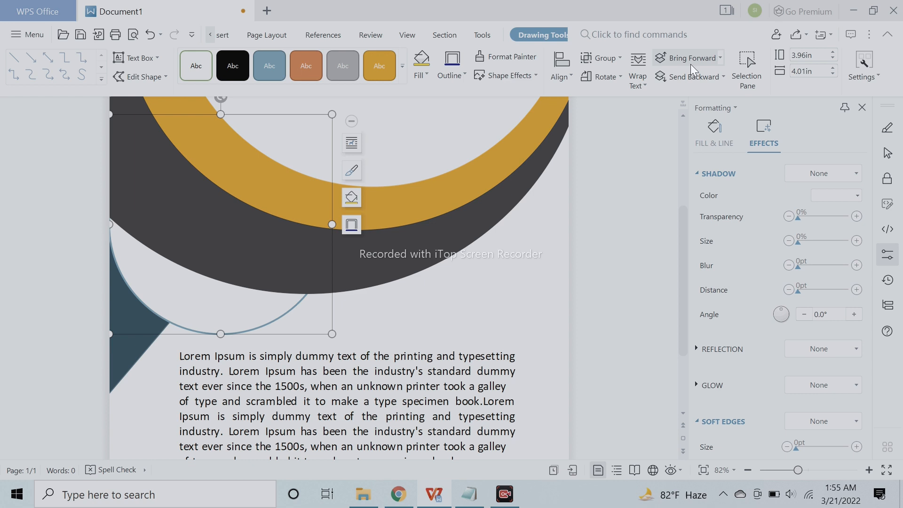
click(690, 64)
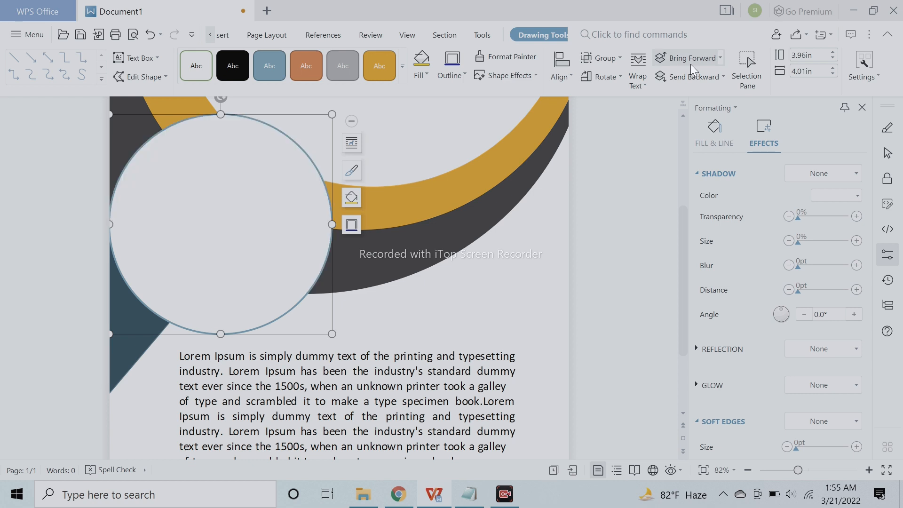
click(693, 76)
click(693, 77)
click(692, 76)
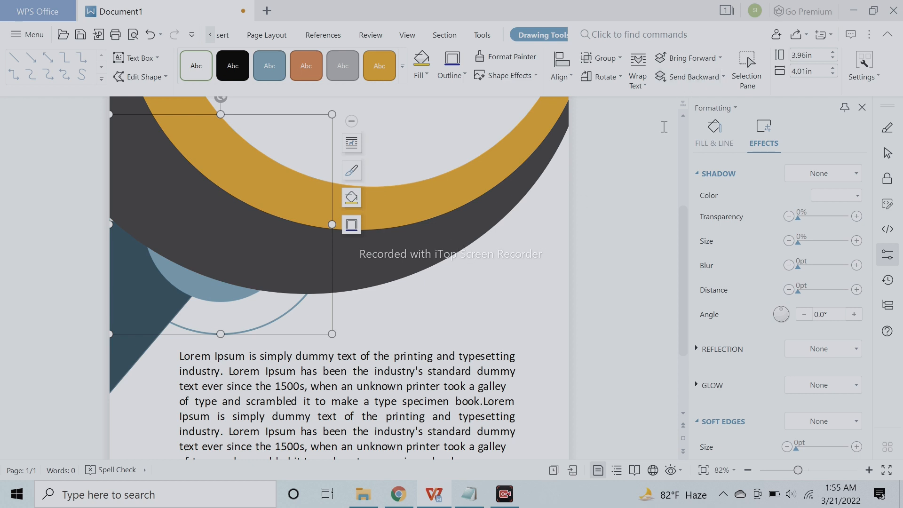
- Undo the logo ring's reordering and the grouping of the three large circles
click(150, 33)
click(151, 33)
click(151, 33)
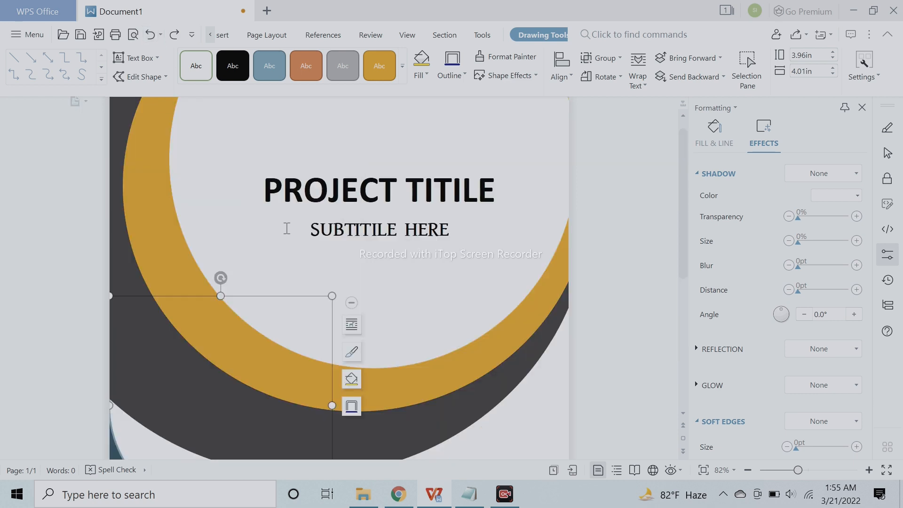
scroll(282, 228, down, 4)
click(151, 34)
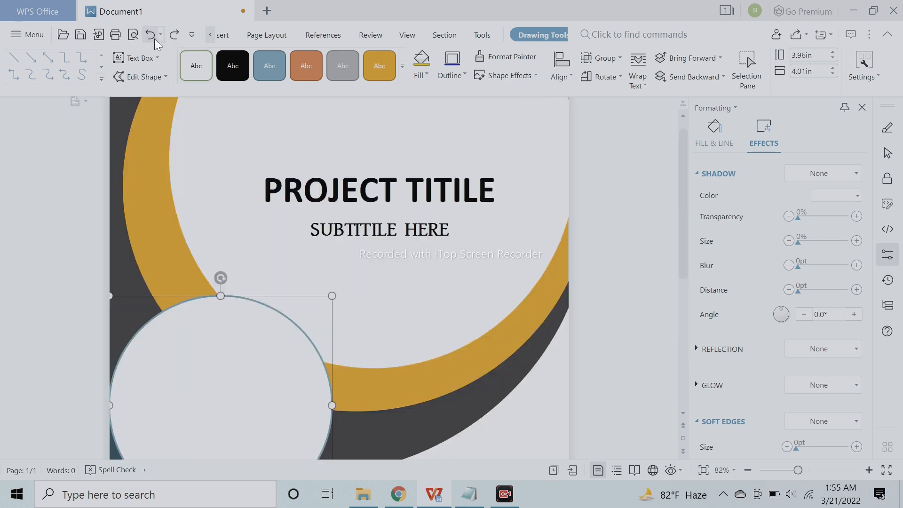
click(152, 34)
click(152, 35)
scroll(226, 151, down, 3)
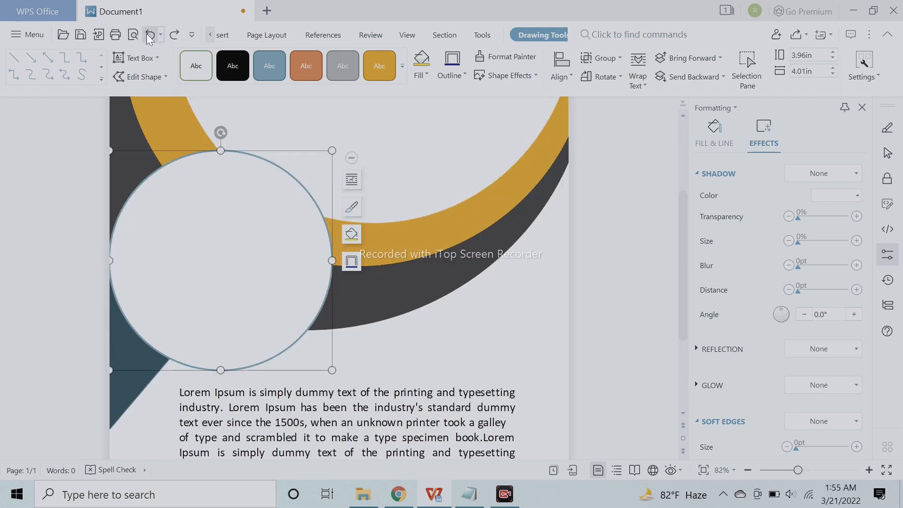
click(149, 36)
click(149, 36)
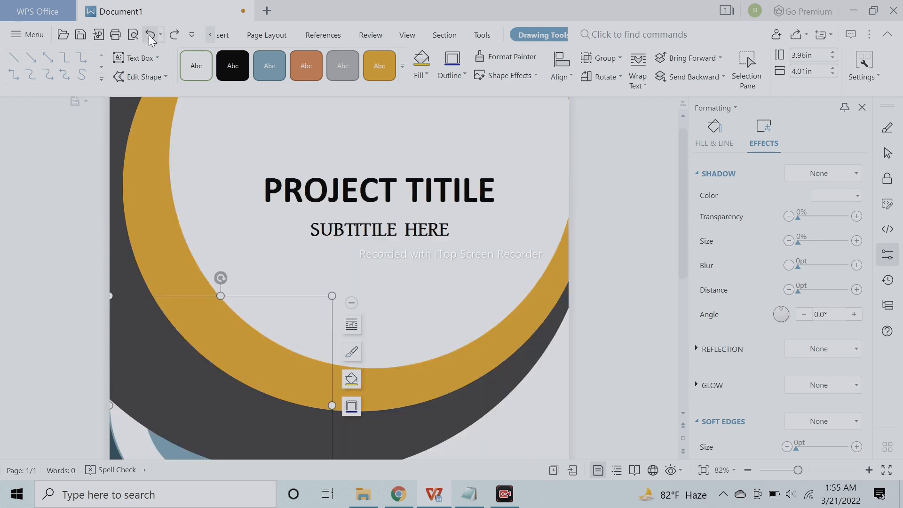
click(149, 35)
scroll(560, 242, down, 4)
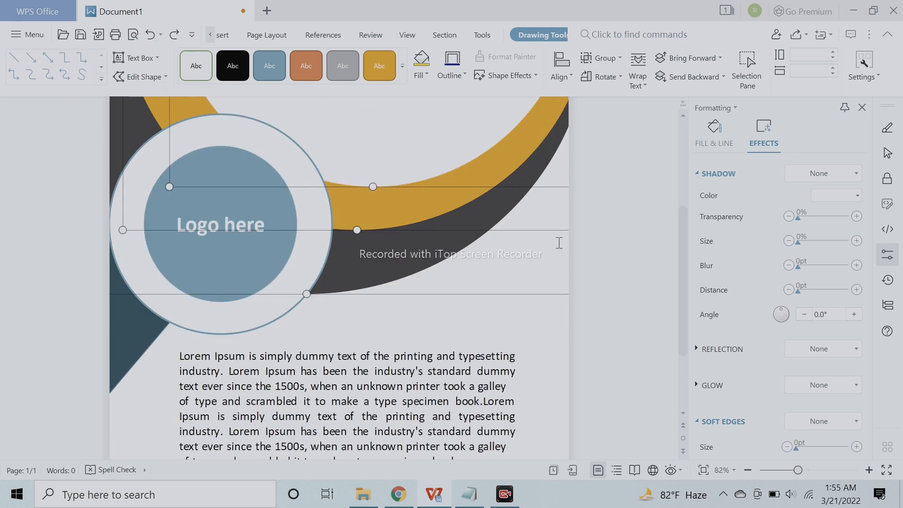
- Group the white, golden and dark large circles and send the group backward behind the logo circle
click(610, 305)
click(356, 279)
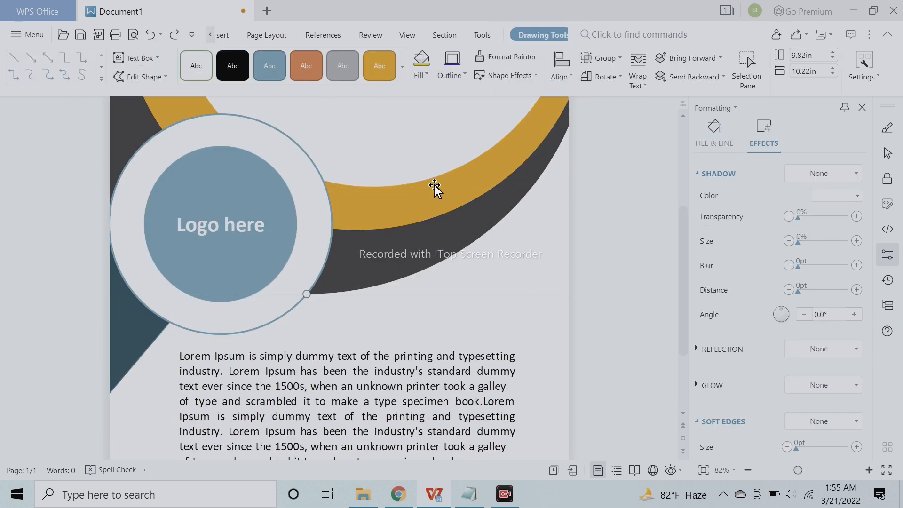
ctrl+click(438, 200)
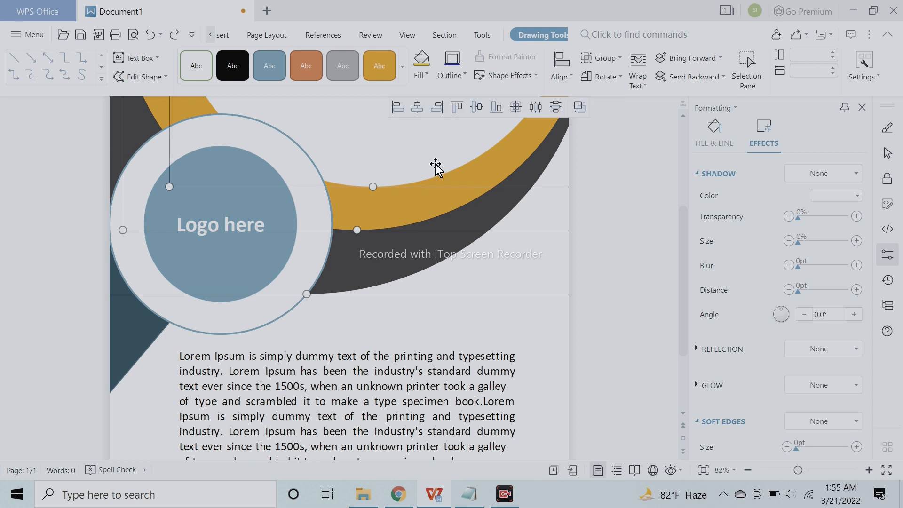
click(583, 107)
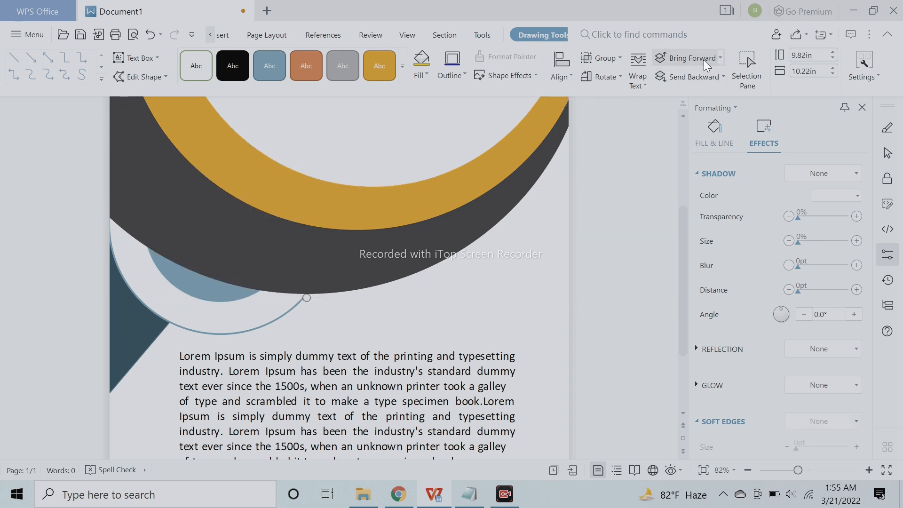
click(695, 76)
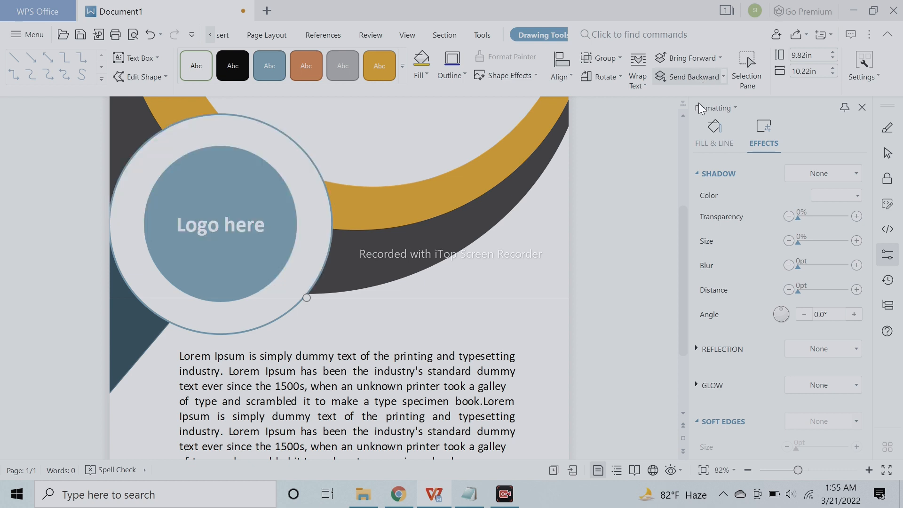
- Try outer shadows towards the lower right and the lower left on the grouped large circles
click(806, 173)
click(810, 260)
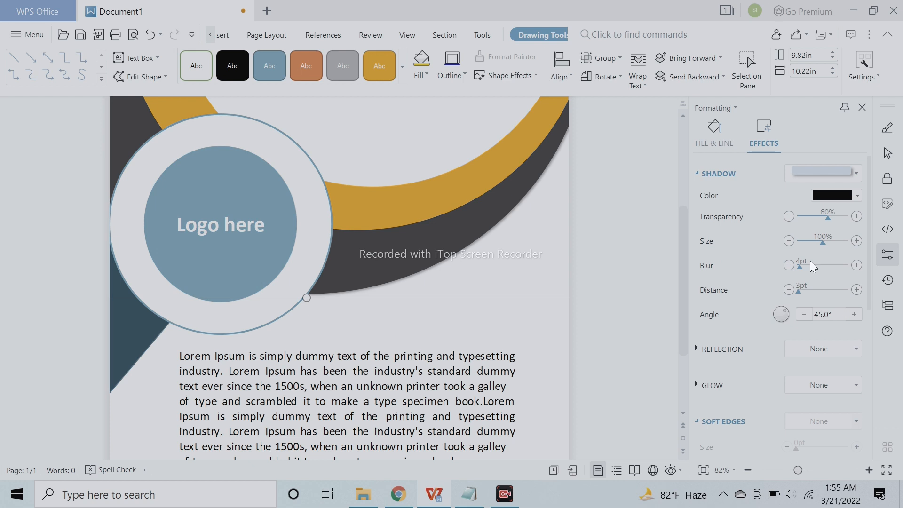
click(824, 169)
click(863, 248)
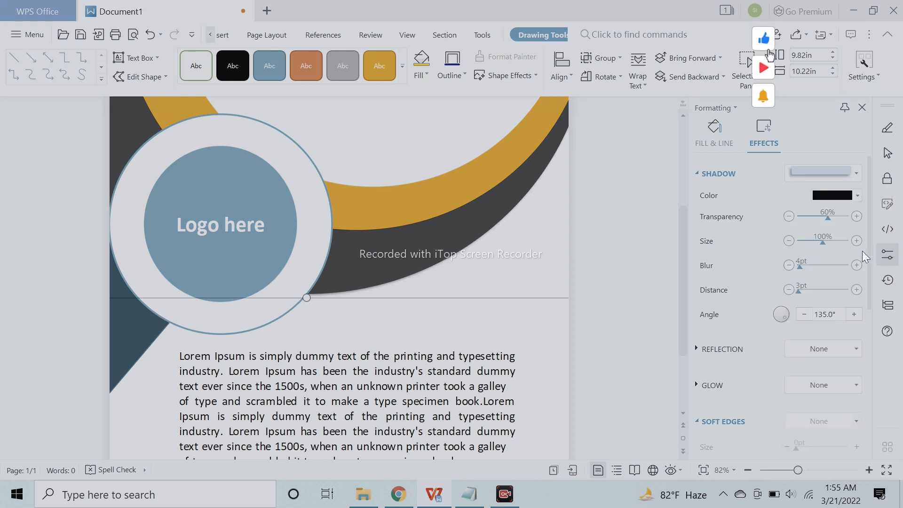
- Try a diagonal perspective shadow with a 225° angle and 80% transparency on the circle group
click(833, 173)
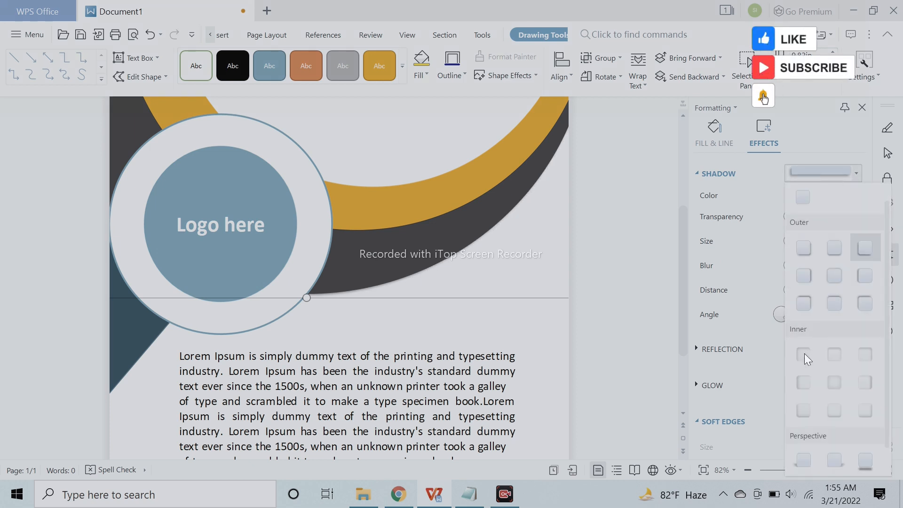
scroll(860, 404, down, 1)
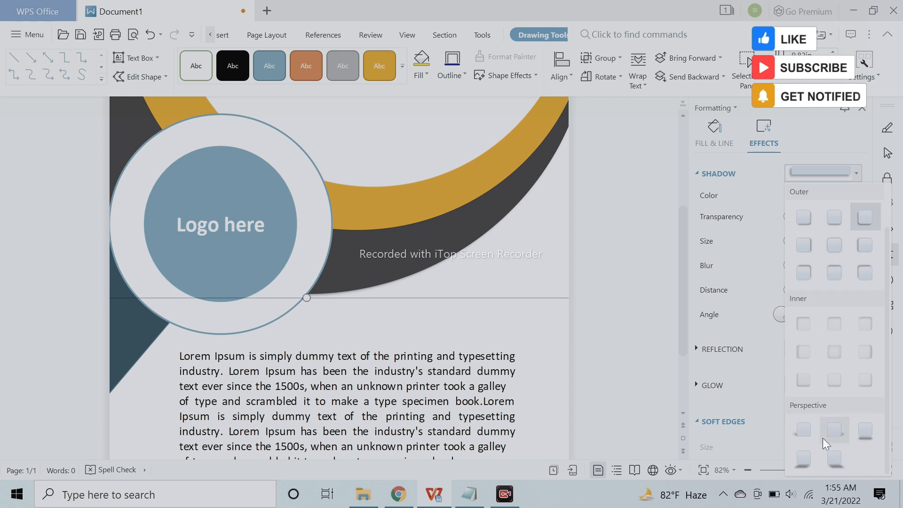
click(791, 441)
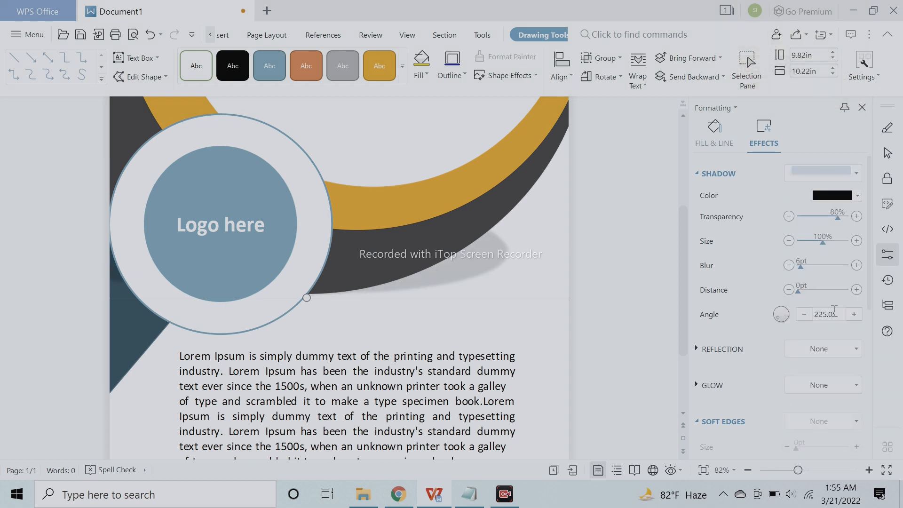
- Apply the perspective shadow below the circle group, with 85% transparency, 90% size, 12 pt blur and 25 pt distance
scroll(641, 409, up, 2)
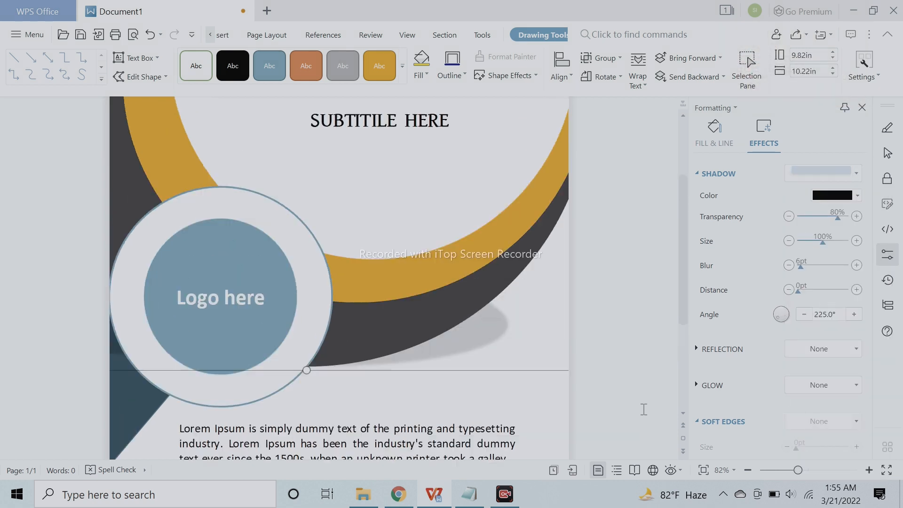
click(747, 469)
scroll(540, 386, down, 3)
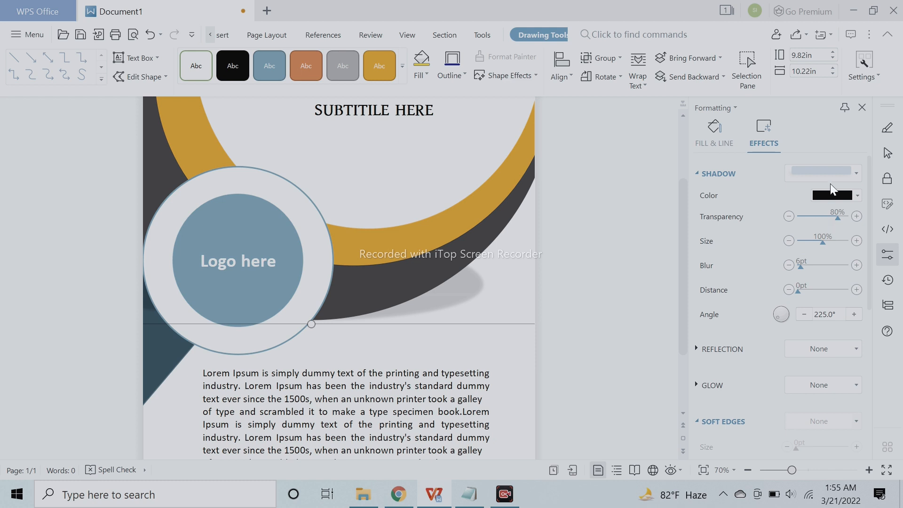
click(831, 171)
click(870, 439)
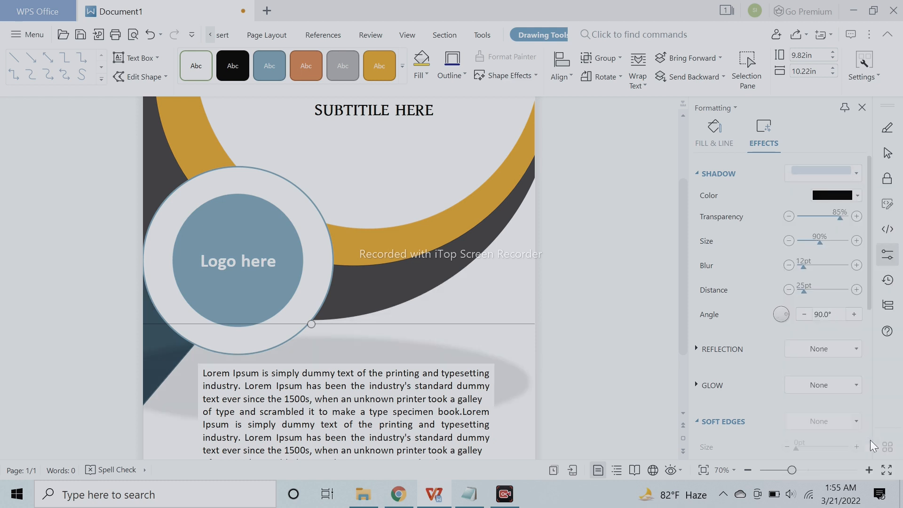